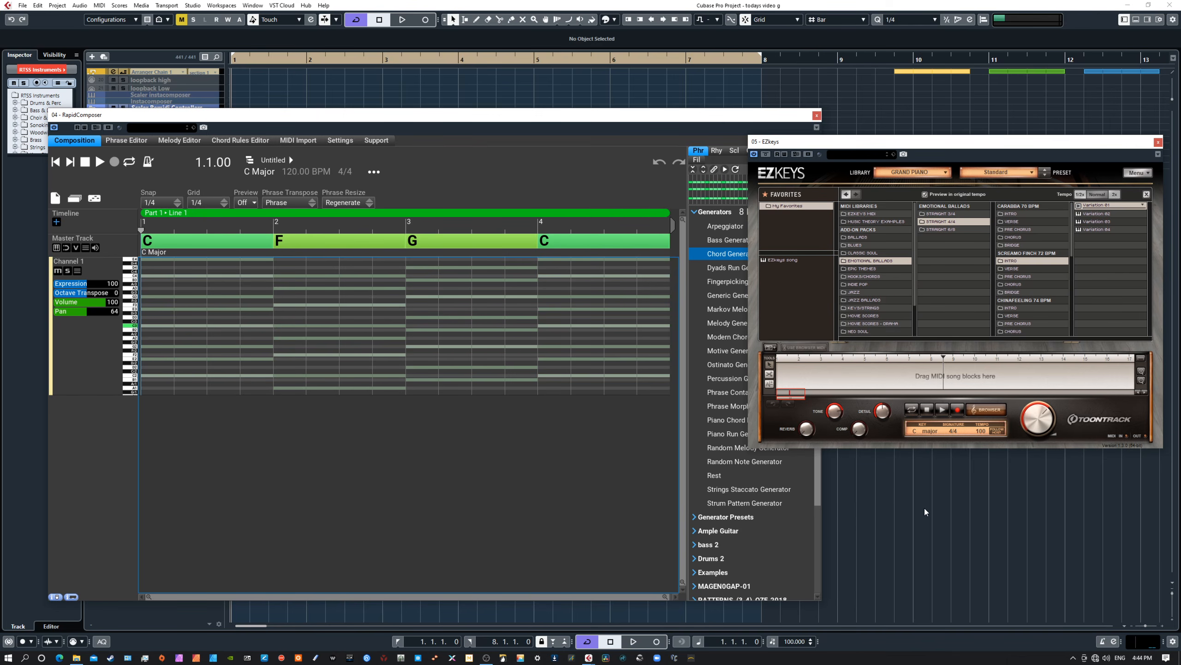
Audition Variations 01, 03 and 02 of the 72 BPM intro in the Emotional Ballads Straight 4/4 library
click(330, 485)
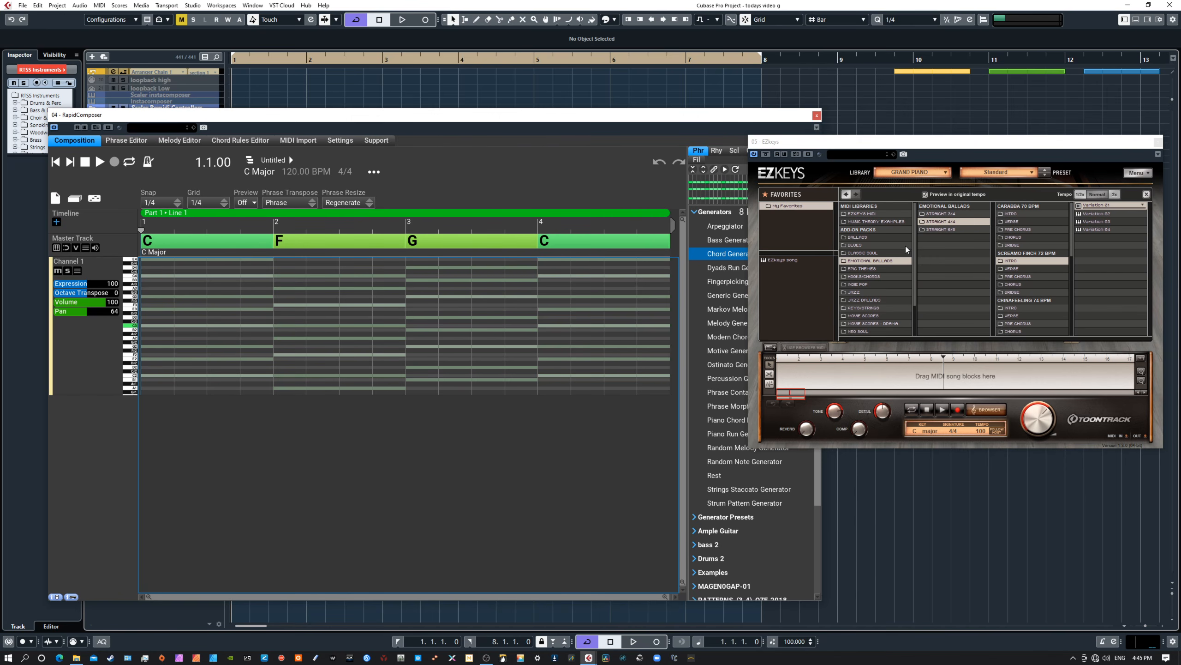
click(1080, 208)
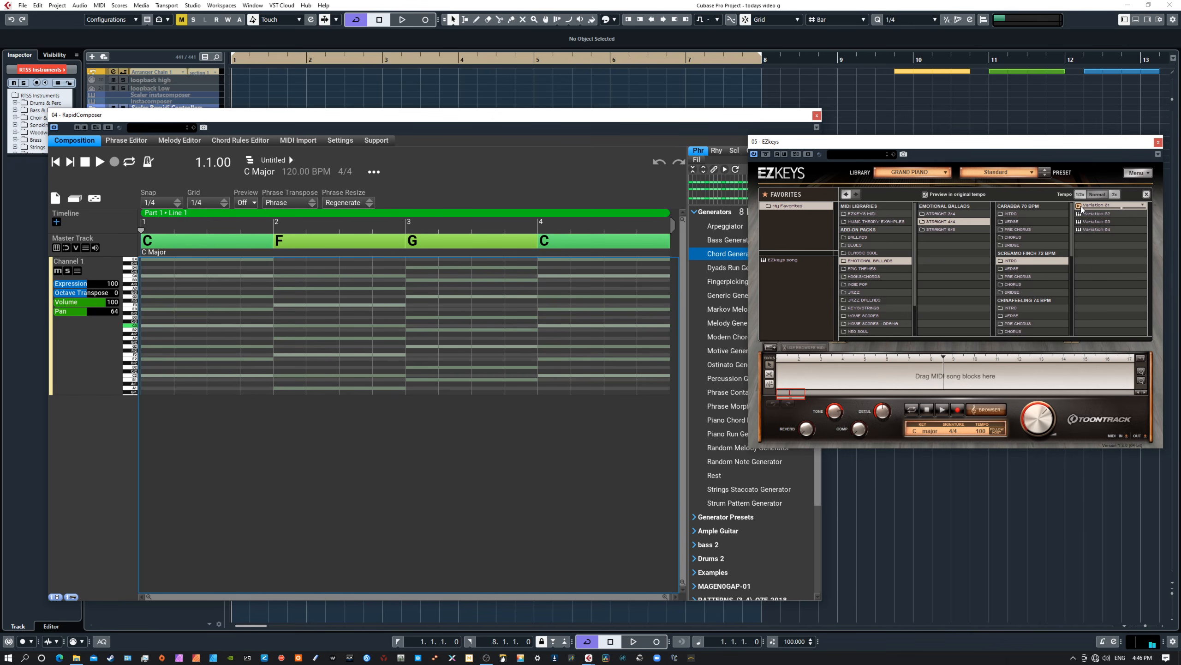
click(1080, 222)
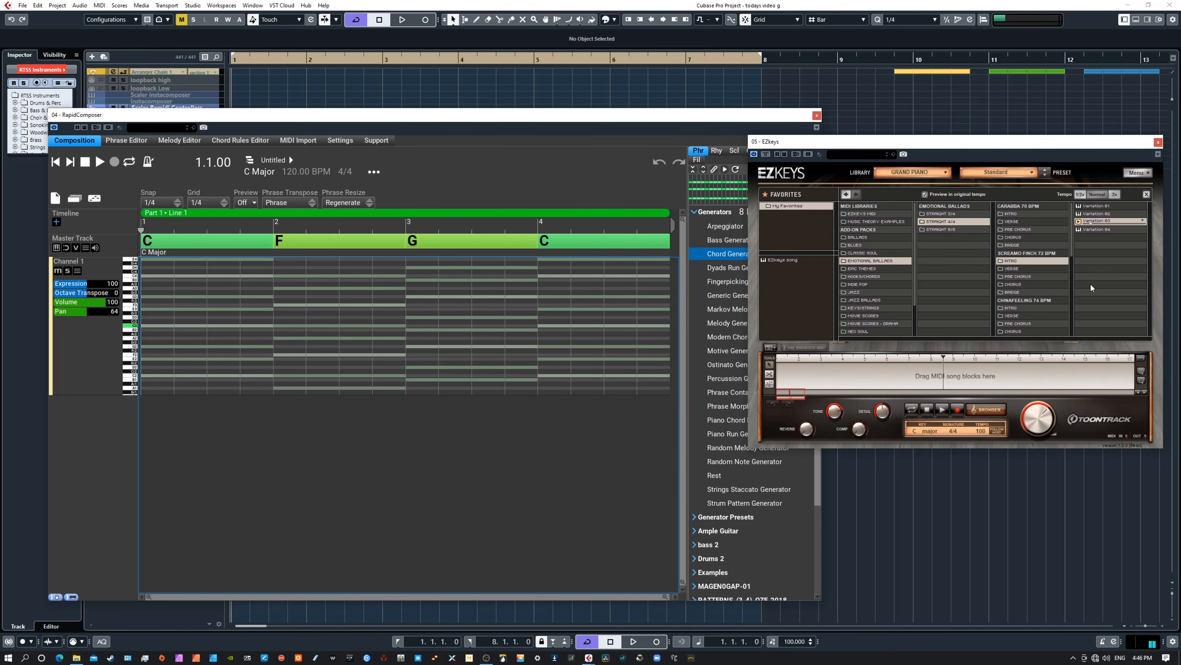
click(1079, 213)
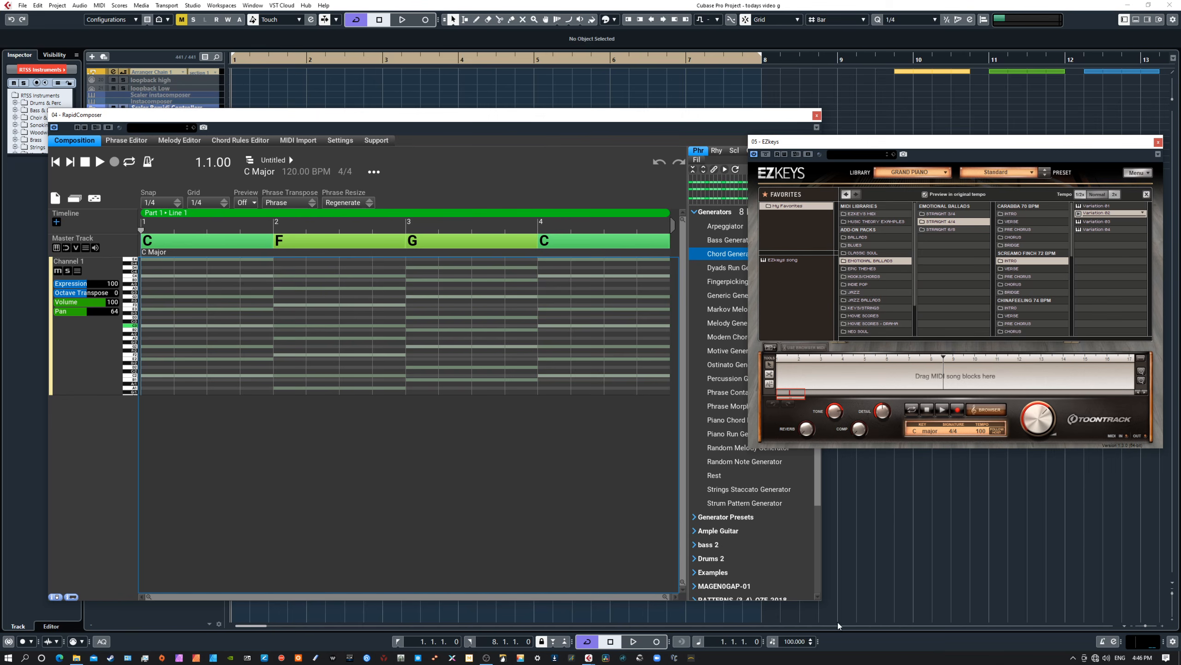
Set the Cubase project tempo to 72 BPM
double_click(796, 641)
text(72)
key(Return)
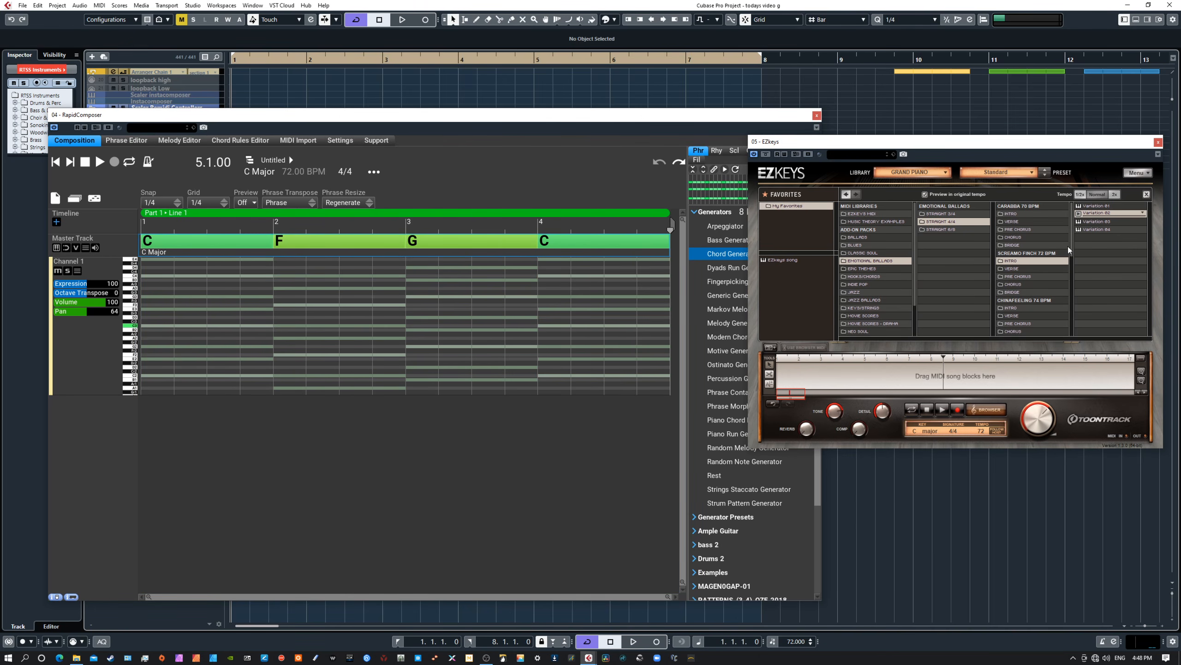
Place Variation 02 at the start of the EZkeys song track and copy its chords onto RapidComposer's master track at bar 1
drag(1088, 219, 779, 373)
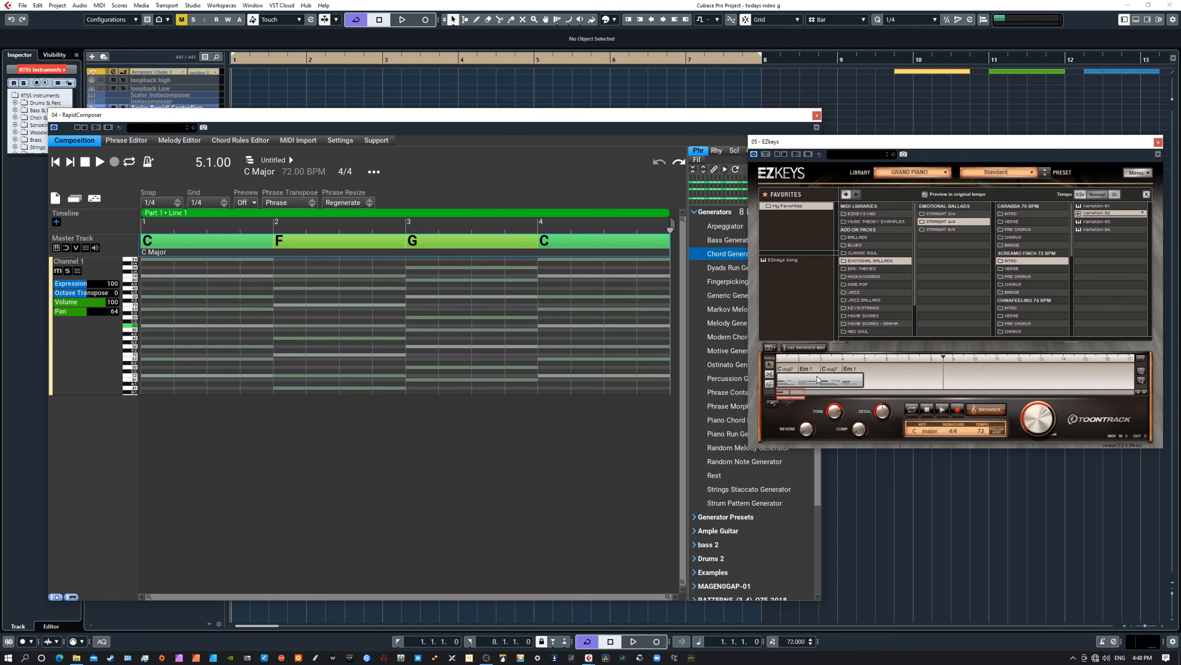
drag(819, 381, 156, 247)
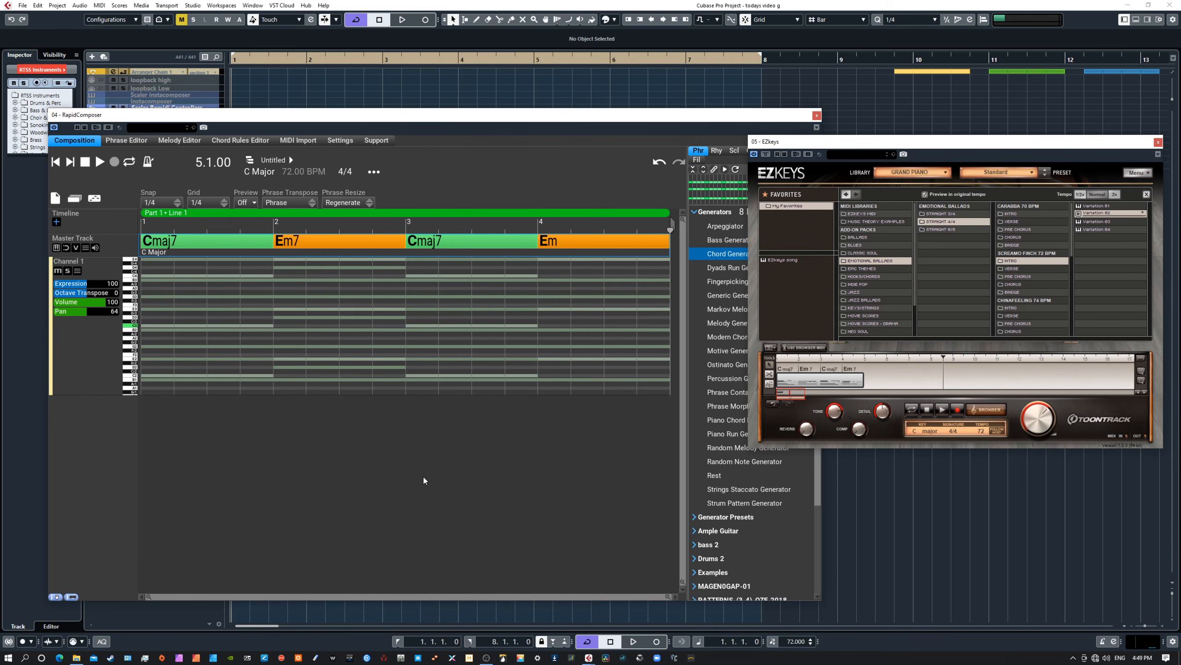
Copy the EZkeys song block as a MIDI phrase onto RapidComposer's Channel 1 track at bar 1
click(902, 501)
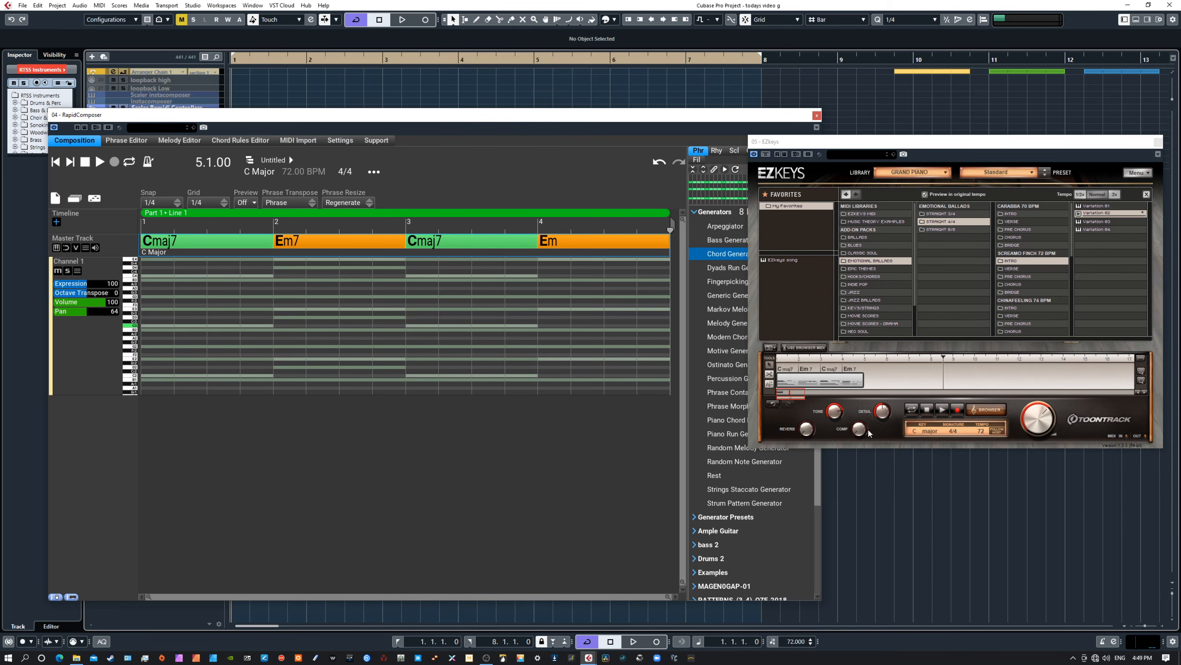
click(820, 383)
drag(819, 383, 91, 355)
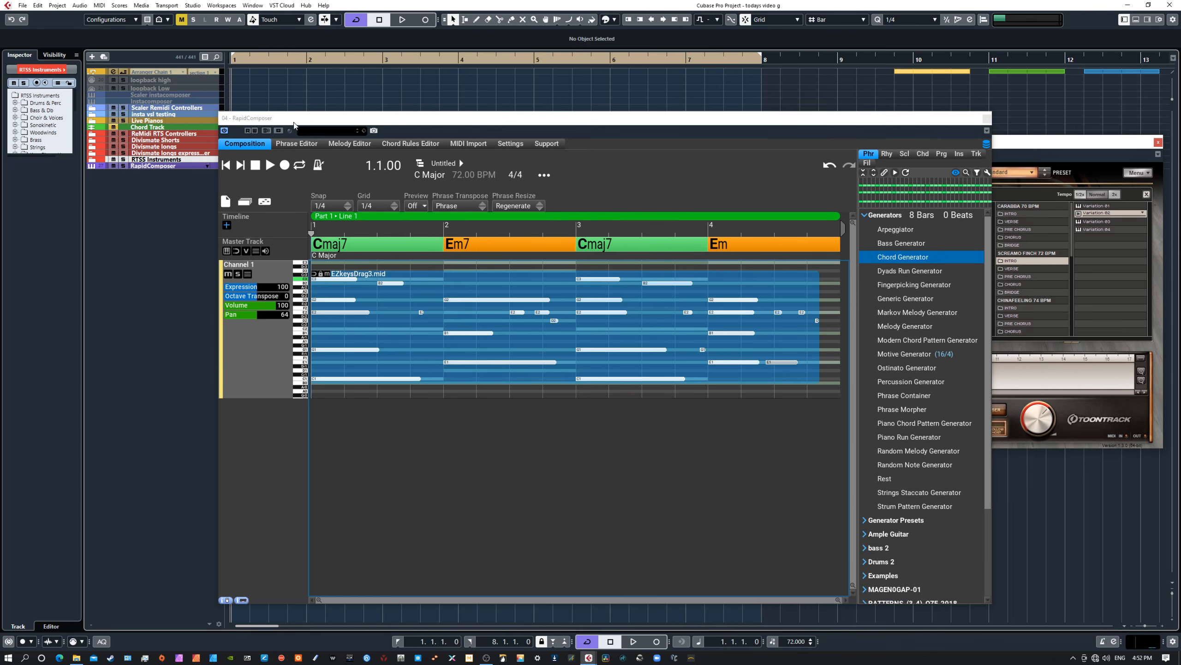
Uncover the Cubase track list, expand the RTSS Instruments folder and select the EZkeys track
drag(294, 124, 319, 115)
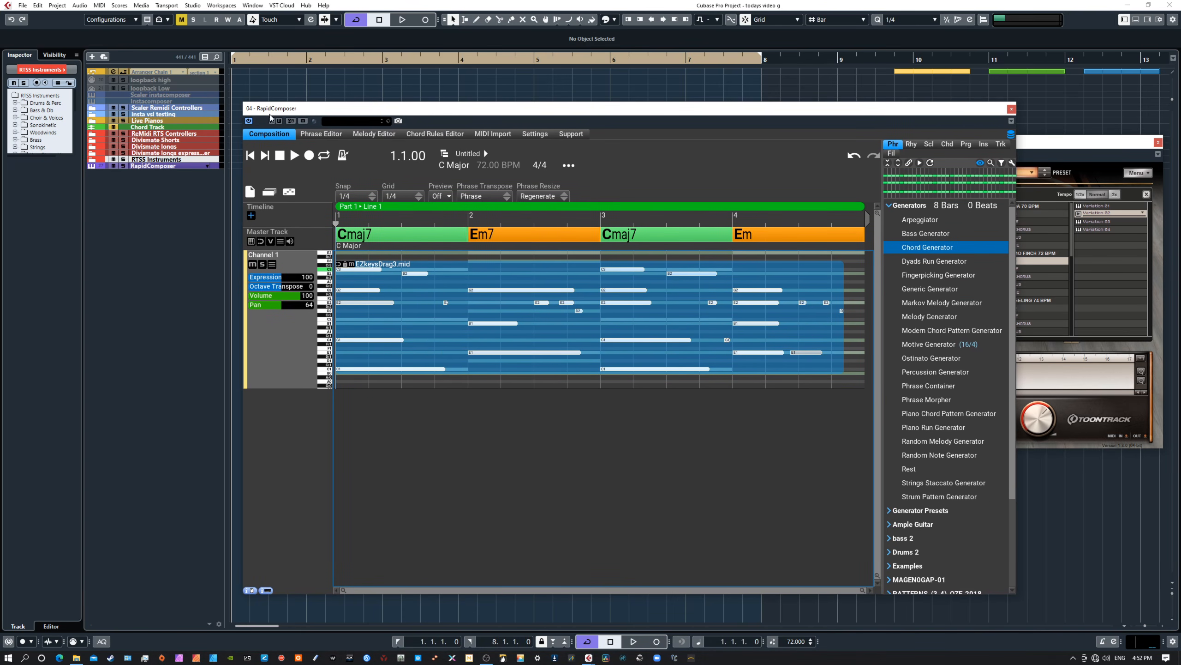
click(141, 166)
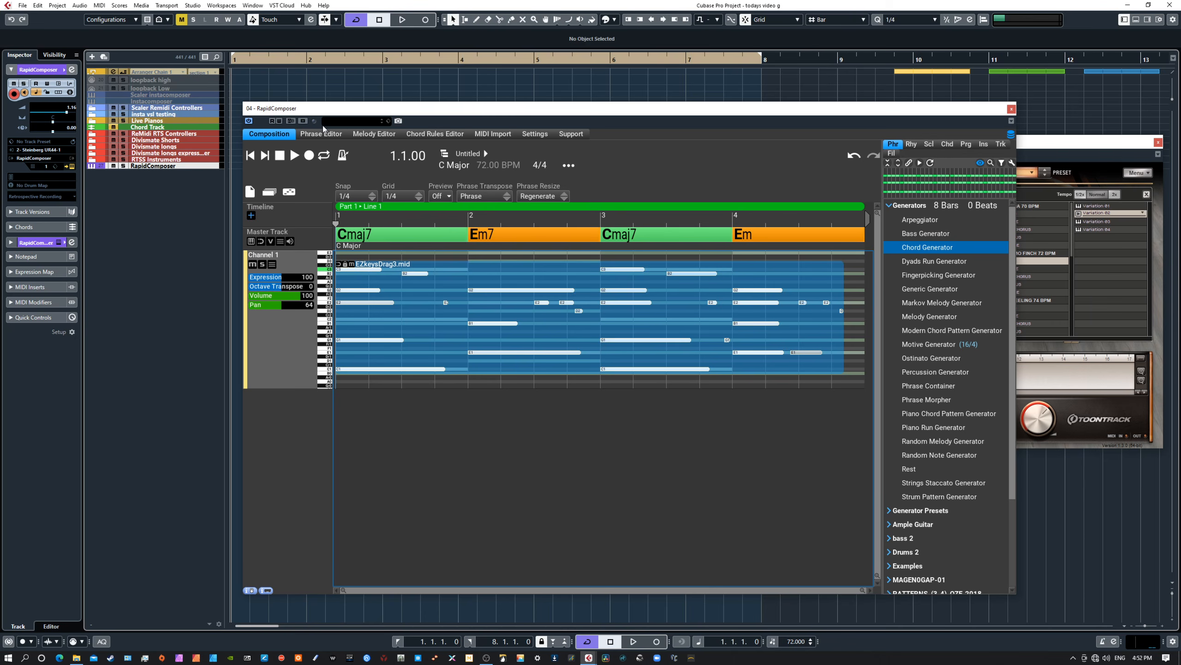
click(1037, 142)
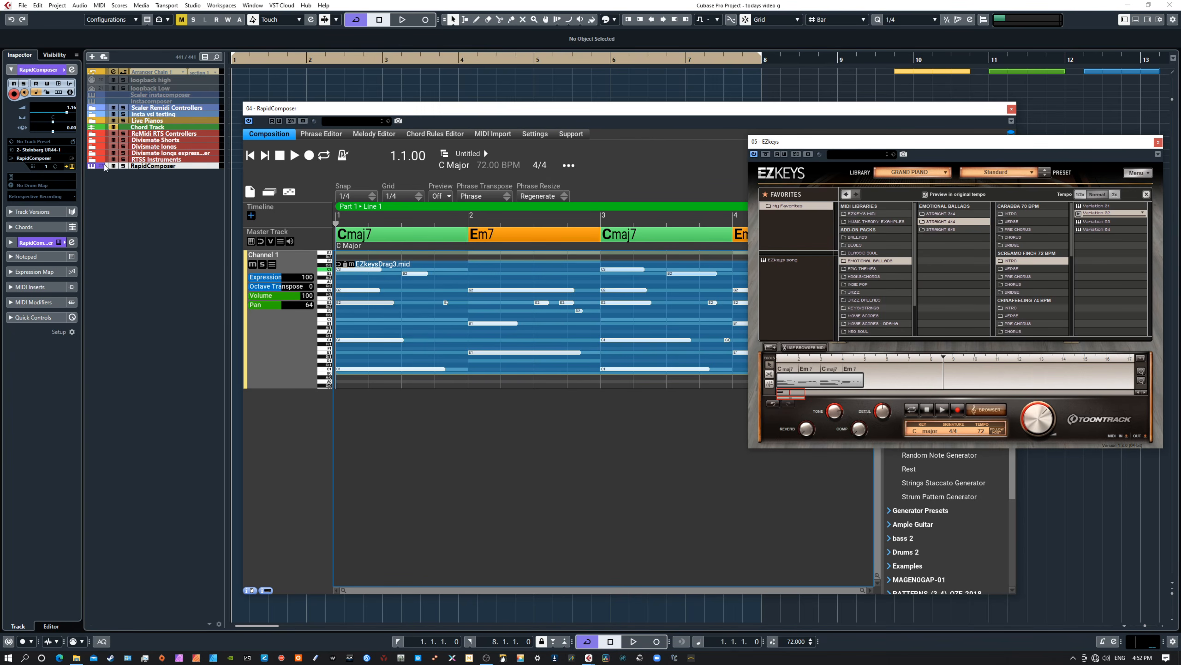
click(93, 160)
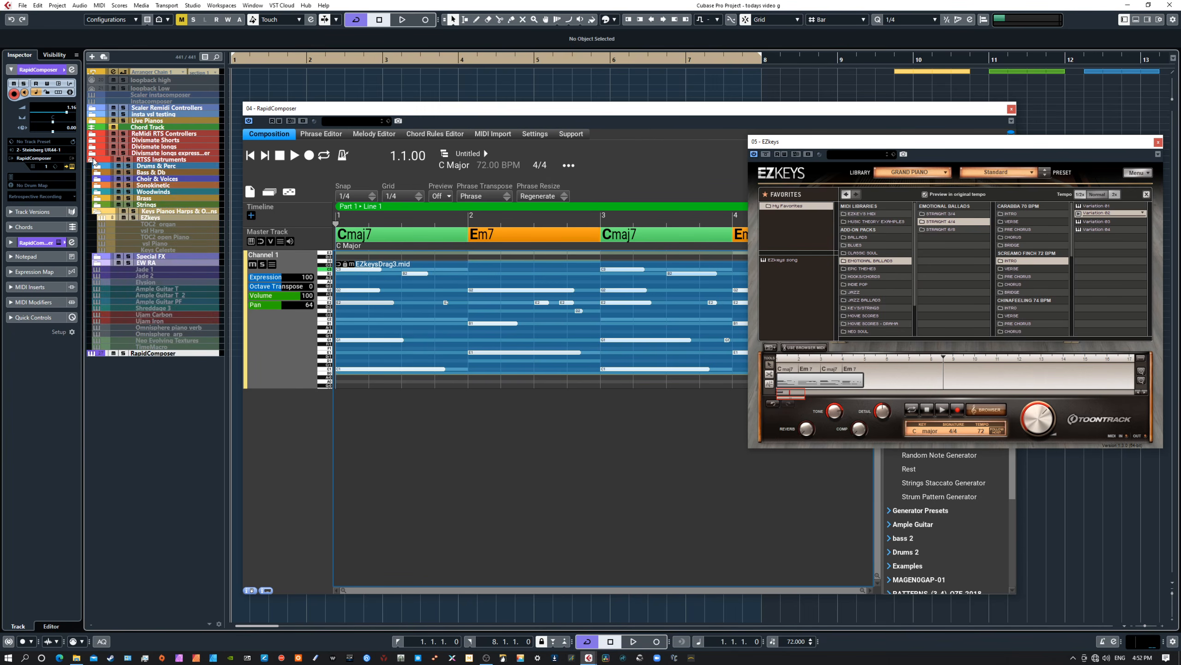
click(156, 219)
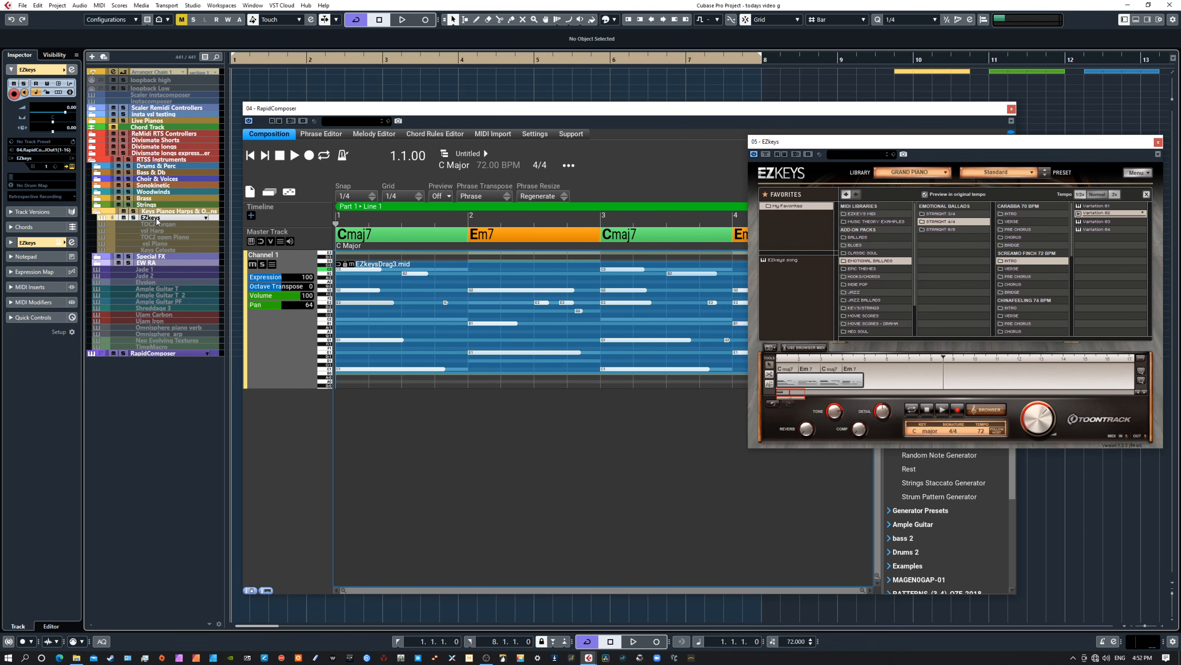
Check the EZkeys track's MIDI input routing and the instrument and channel settings of RapidComposer's Channel 1
click(41, 150)
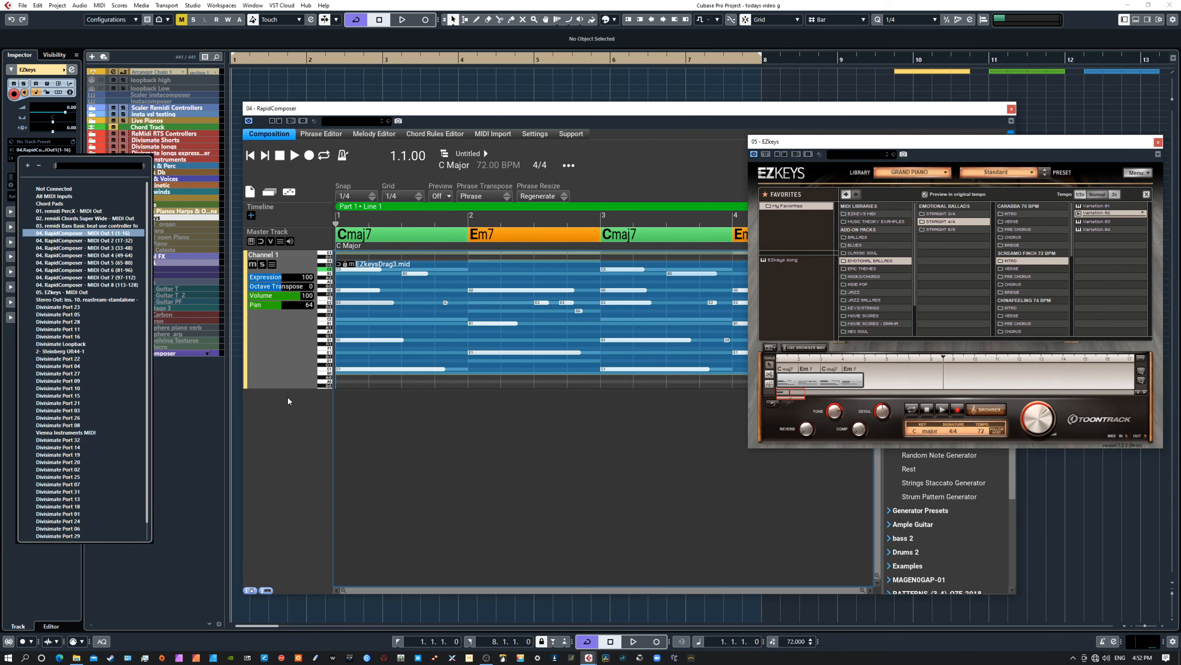
click(284, 417)
double_click(292, 345)
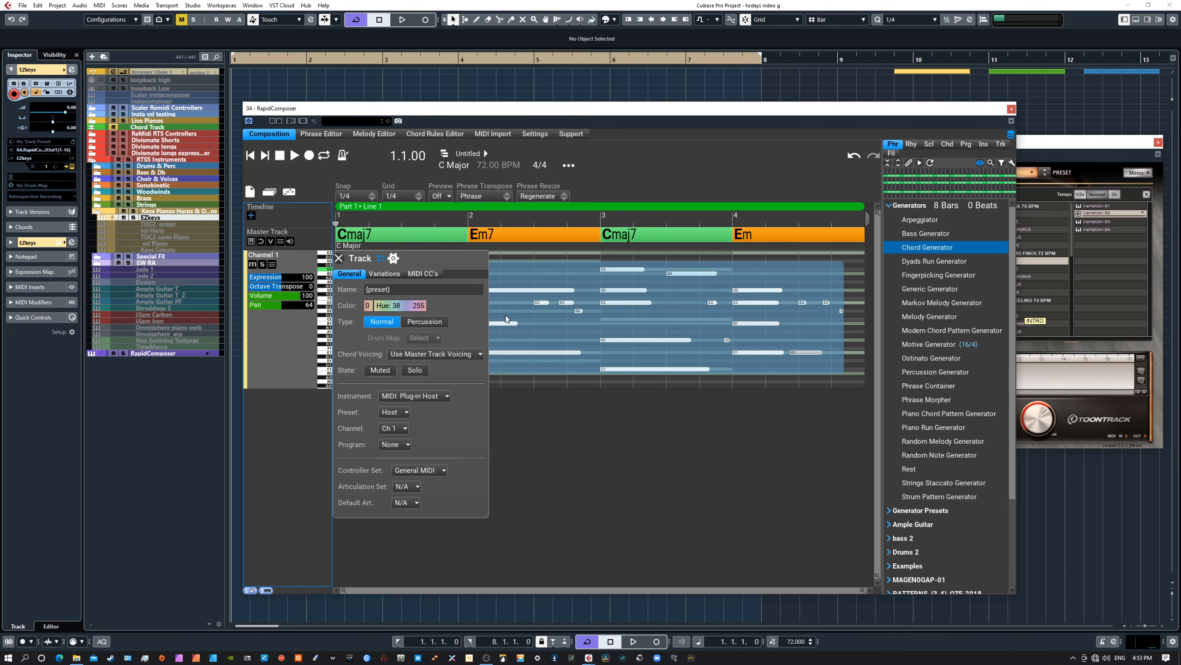
click(586, 480)
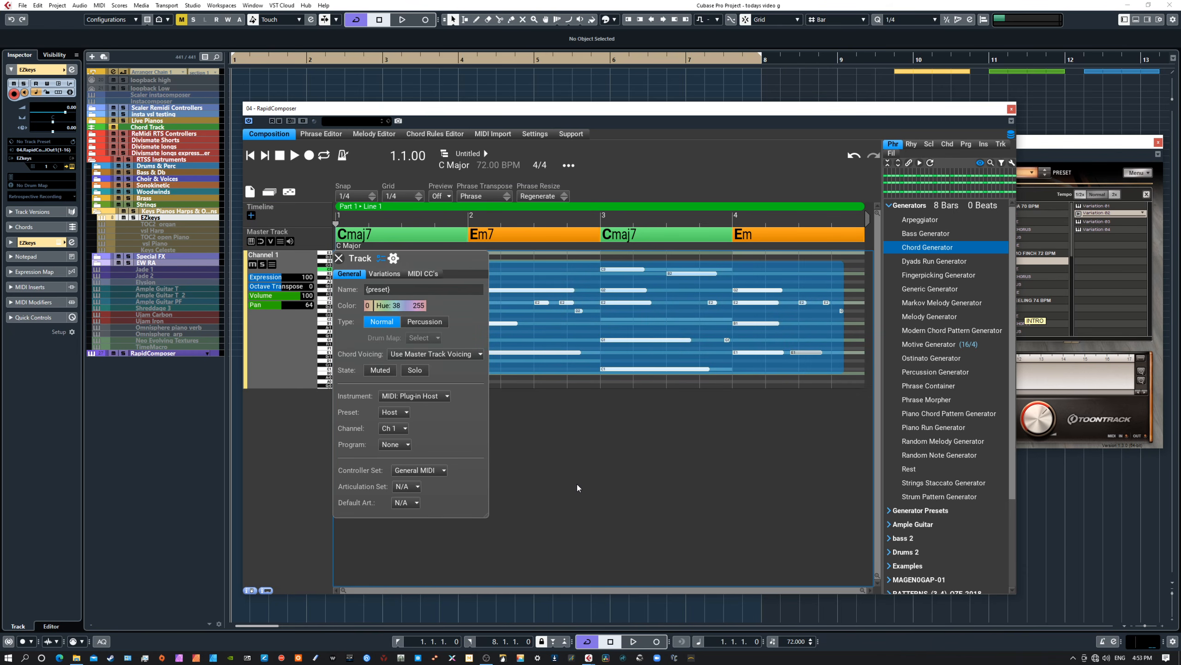
click(338, 258)
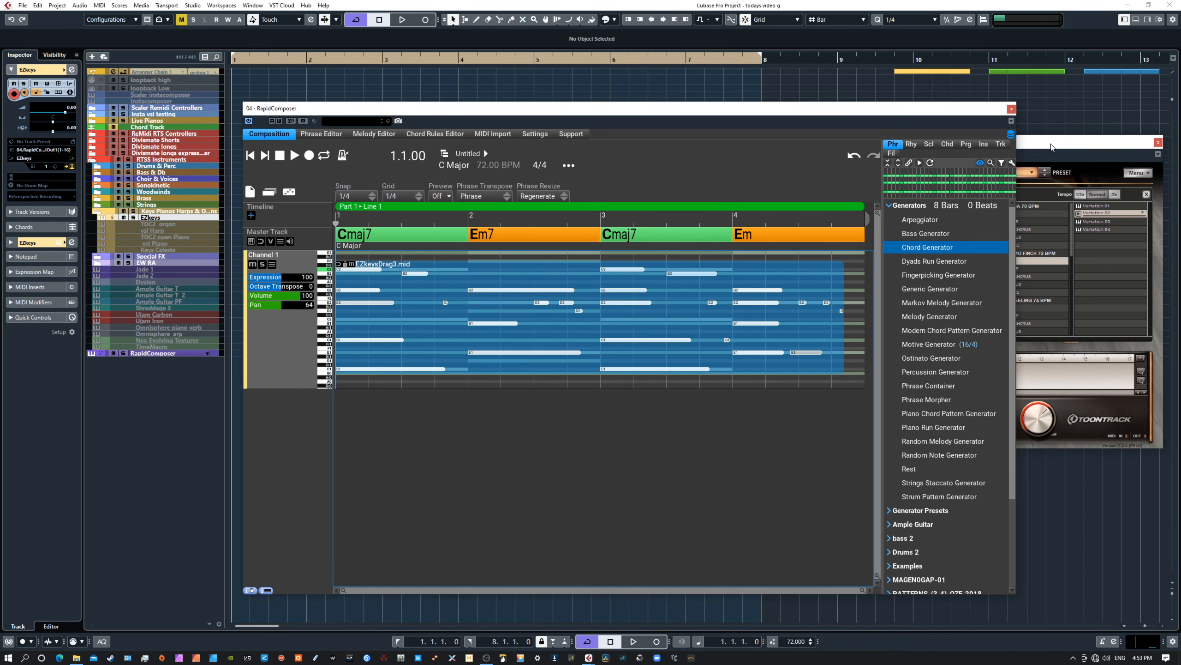
Play back the imported phrase in RapidComposer and stop it after listening
mouse_move(1051, 147)
mouse_down()
mouse_move(1031, 165)
mouse_move(1046, 161)
mouse_up()
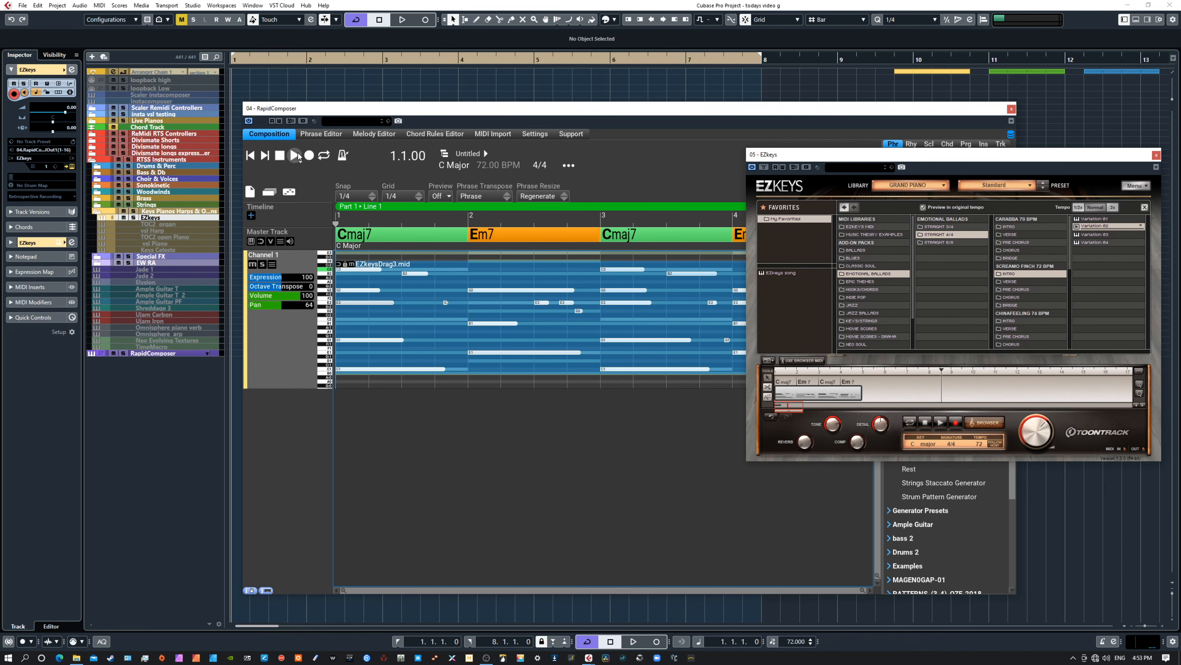
click(296, 155)
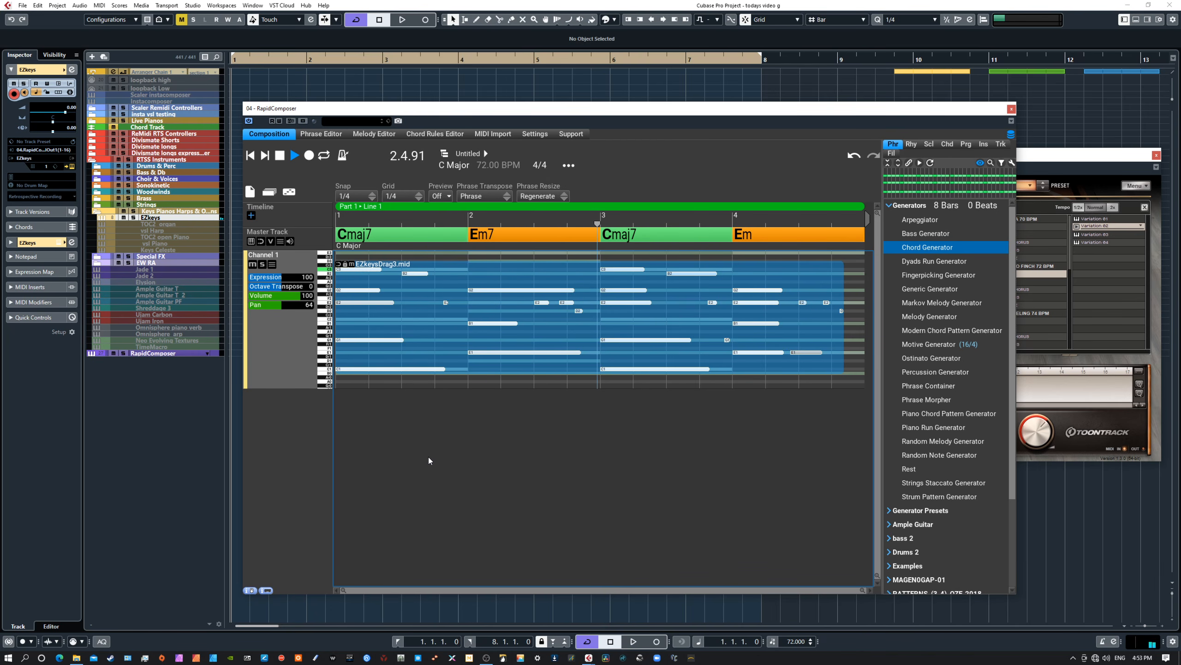
click(279, 158)
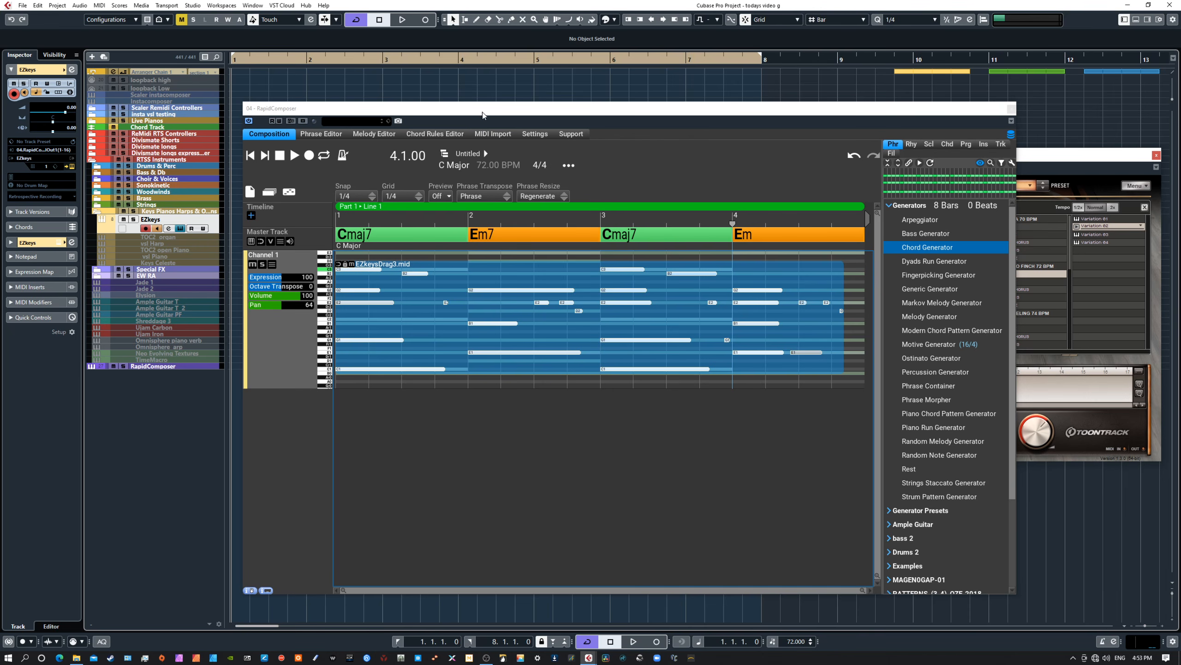
Copy the EZkeys song block onto the Cubase EZkeys track at bar 1 and open the part in the Key Editor
drag(482, 114, 464, 134)
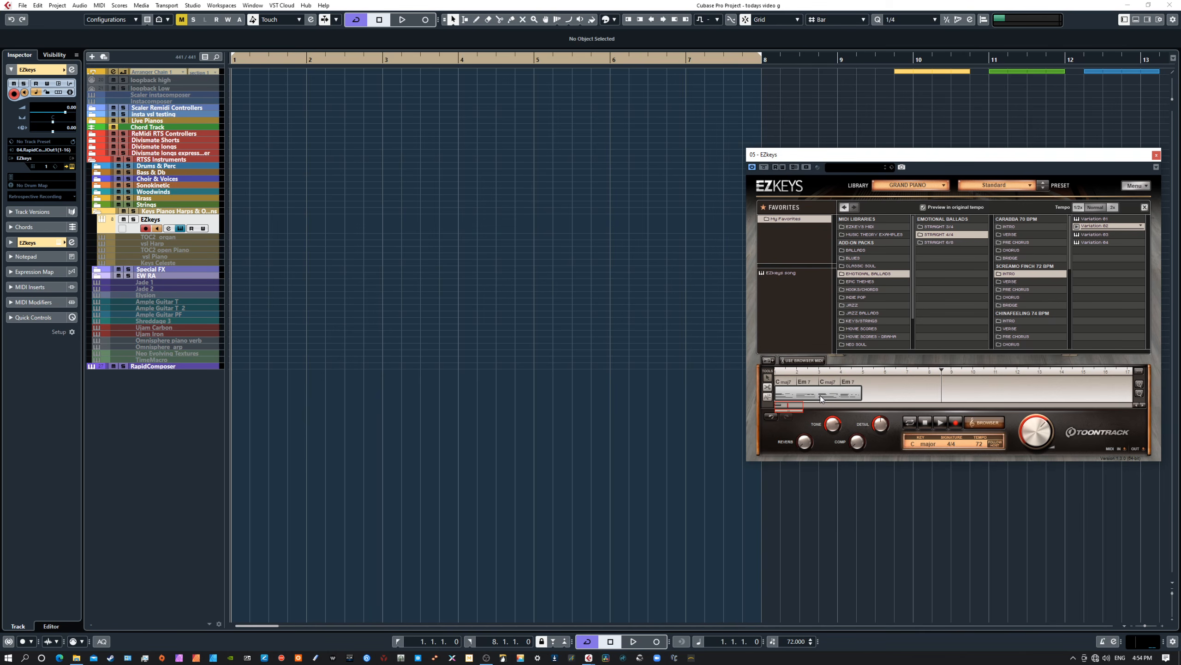
drag(819, 395, 242, 218)
double_click(264, 229)
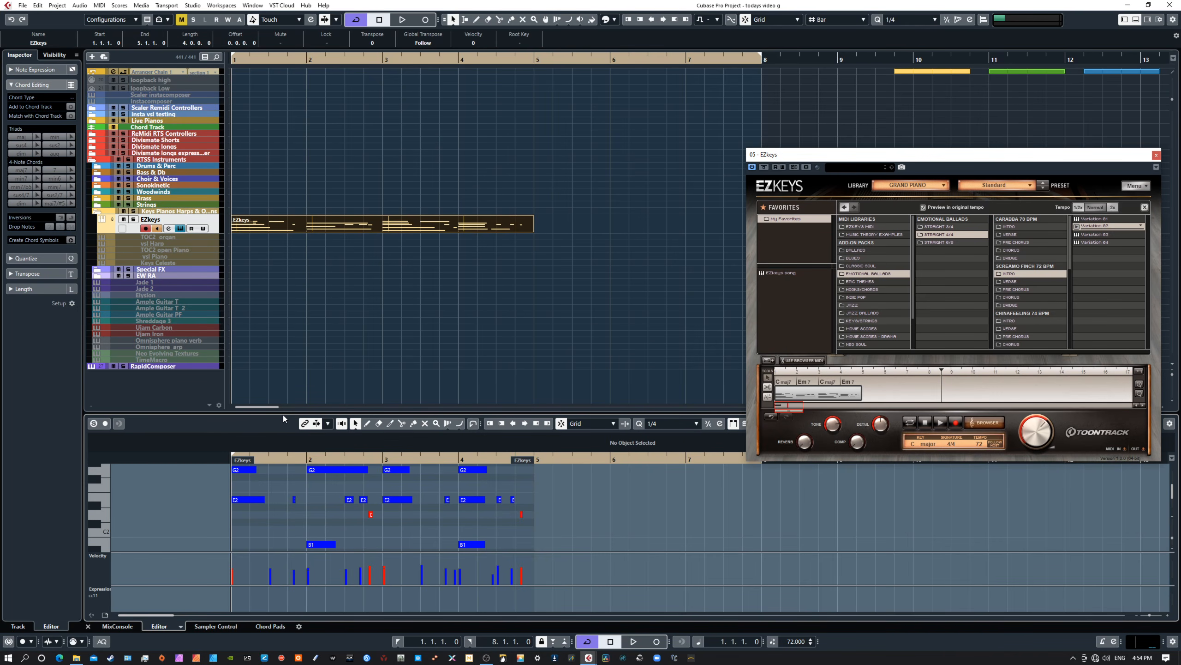
Enlarge the Key Editor, switch the Expression controller lane to CC 64 (Sustain) and make the lanes taller
drag(279, 410, 248, 269)
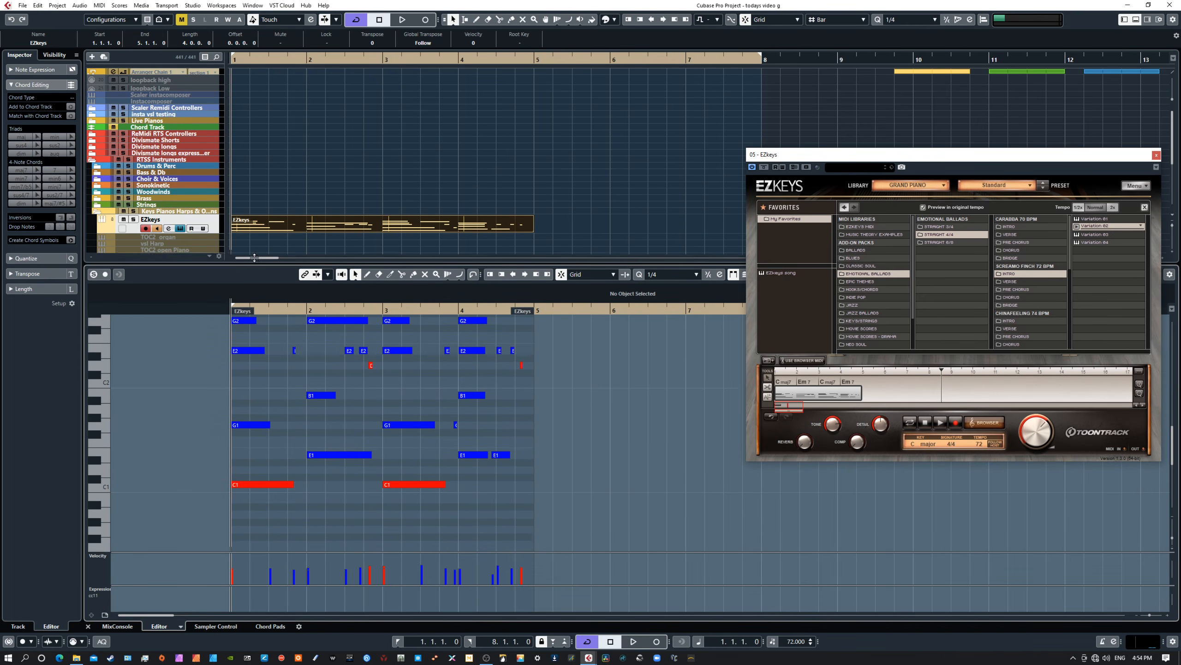
scroll(273, 215, down, 3)
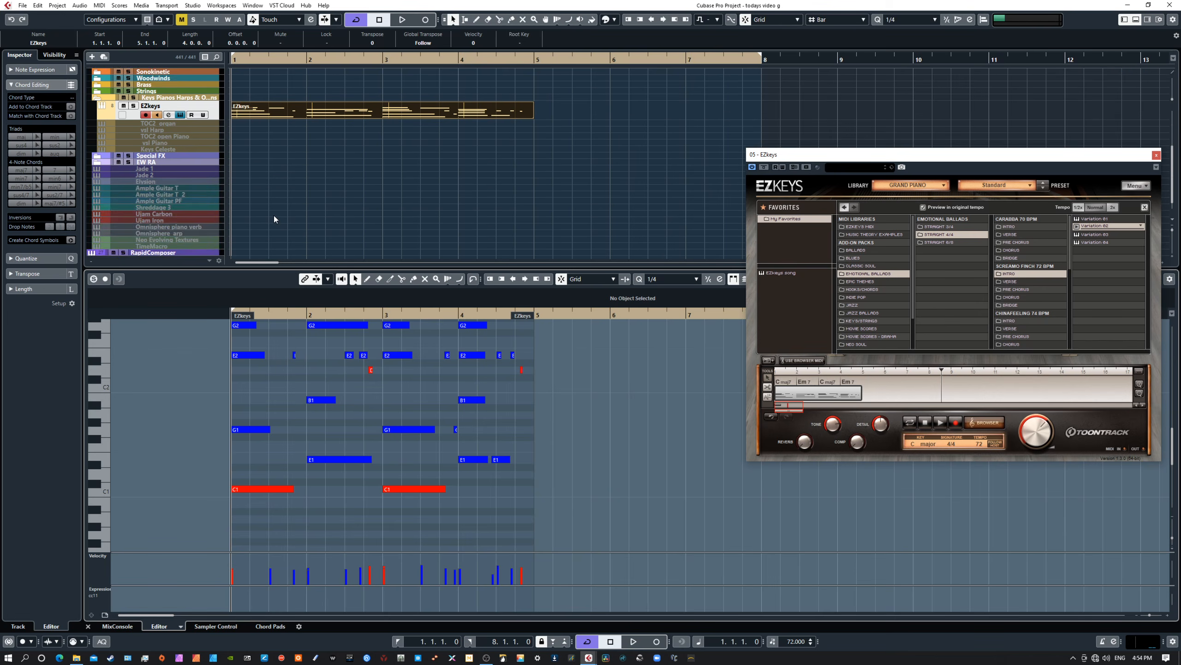
scroll(273, 215, up, 2)
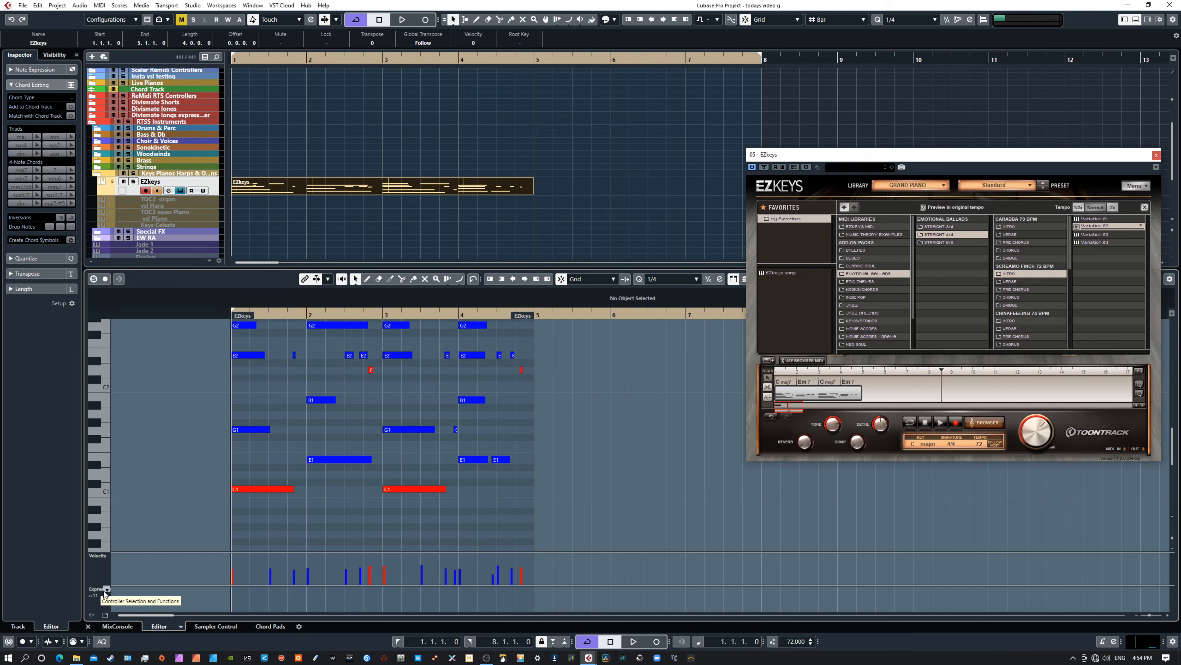
click(106, 589)
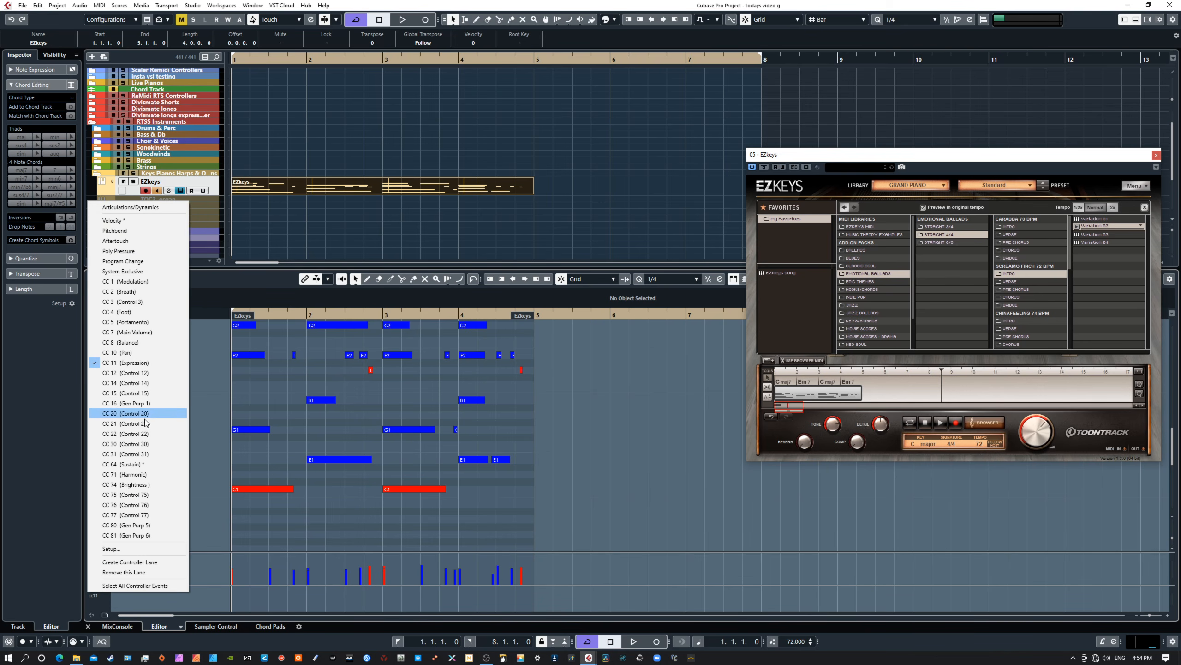
click(149, 468)
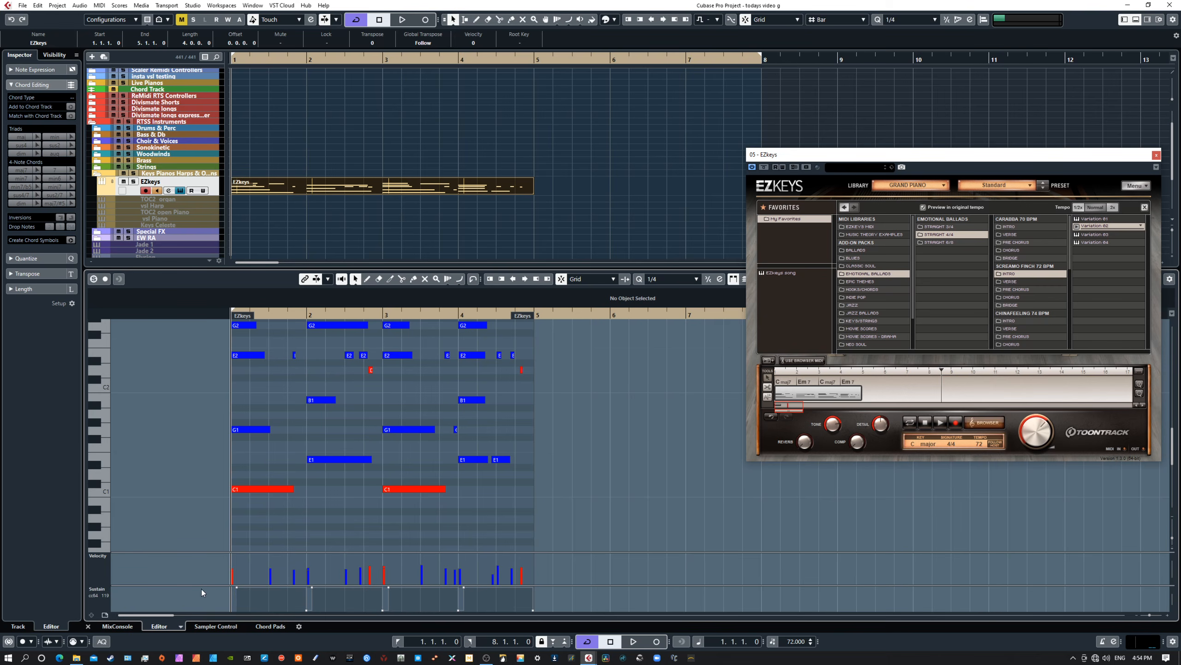
drag(192, 586, 189, 514)
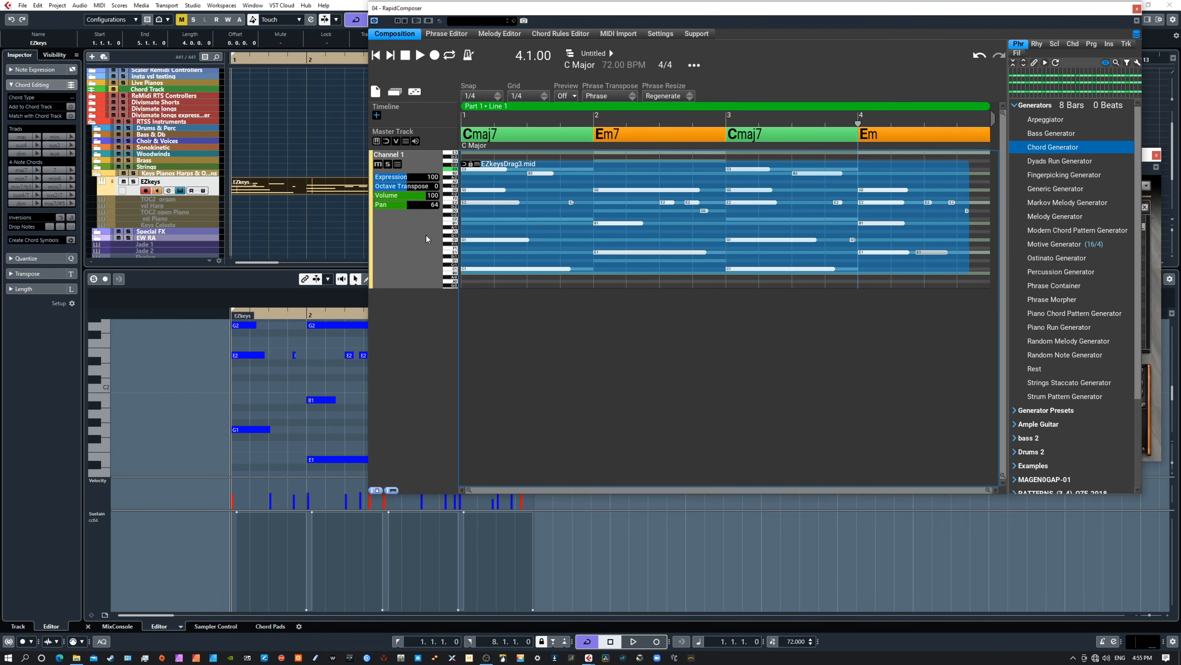
Add a Sustain MIDI controller to RapidComposer's Channel 1 track and enable its automation lane
click(414, 235)
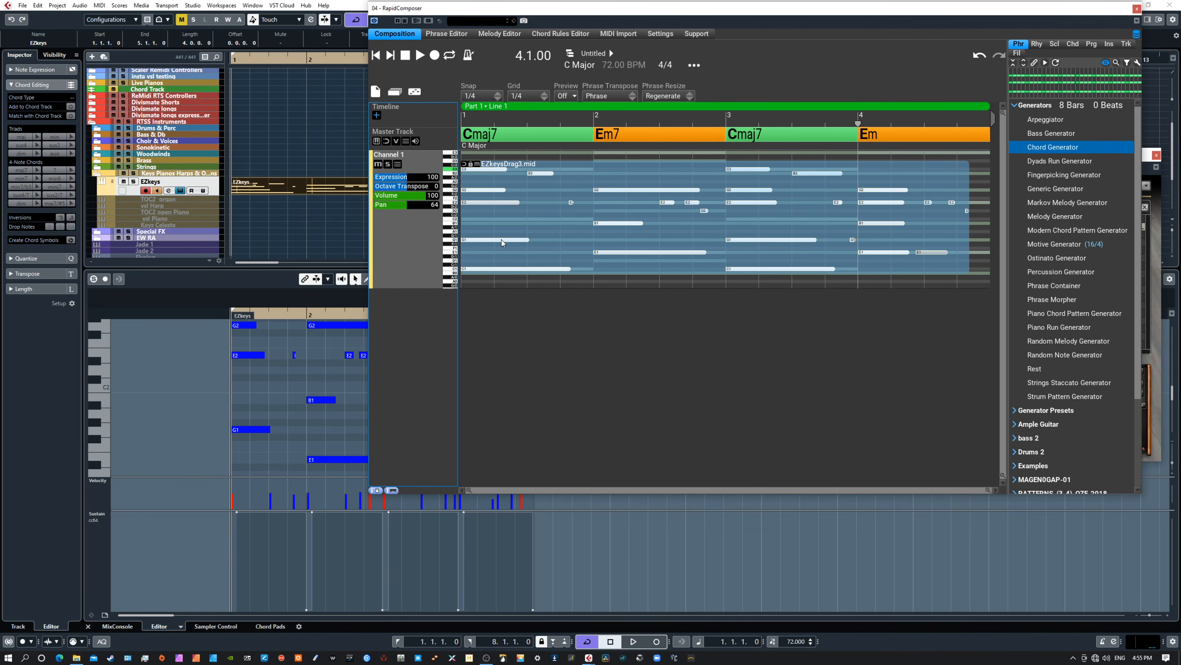
double_click(413, 245)
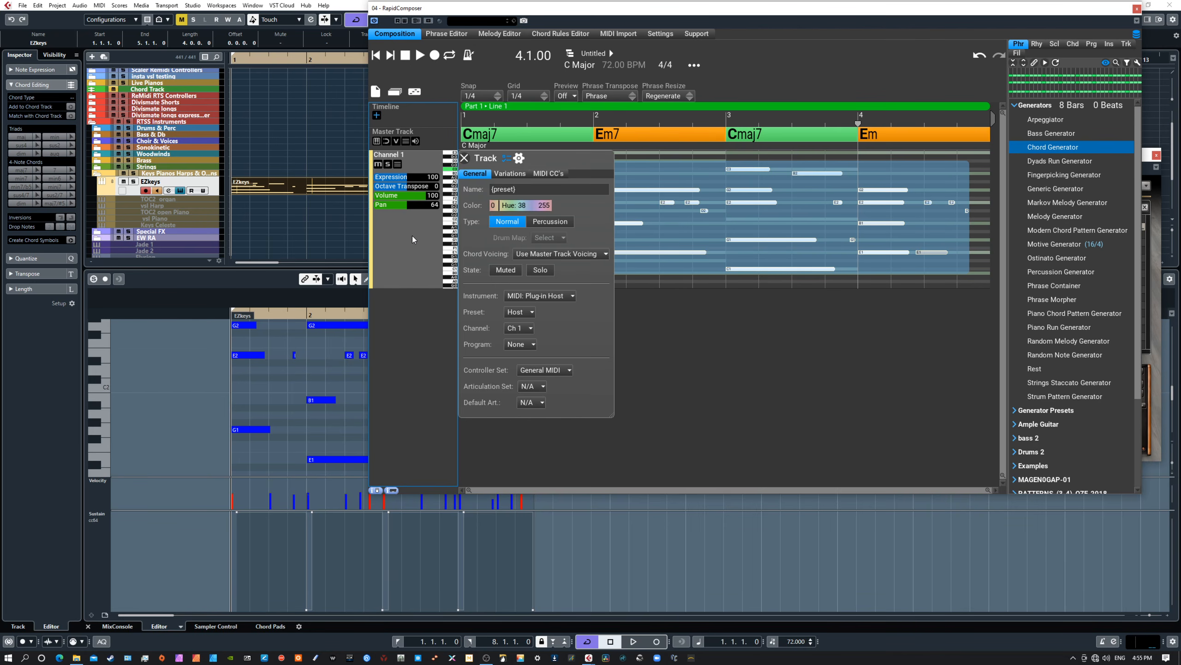
click(547, 174)
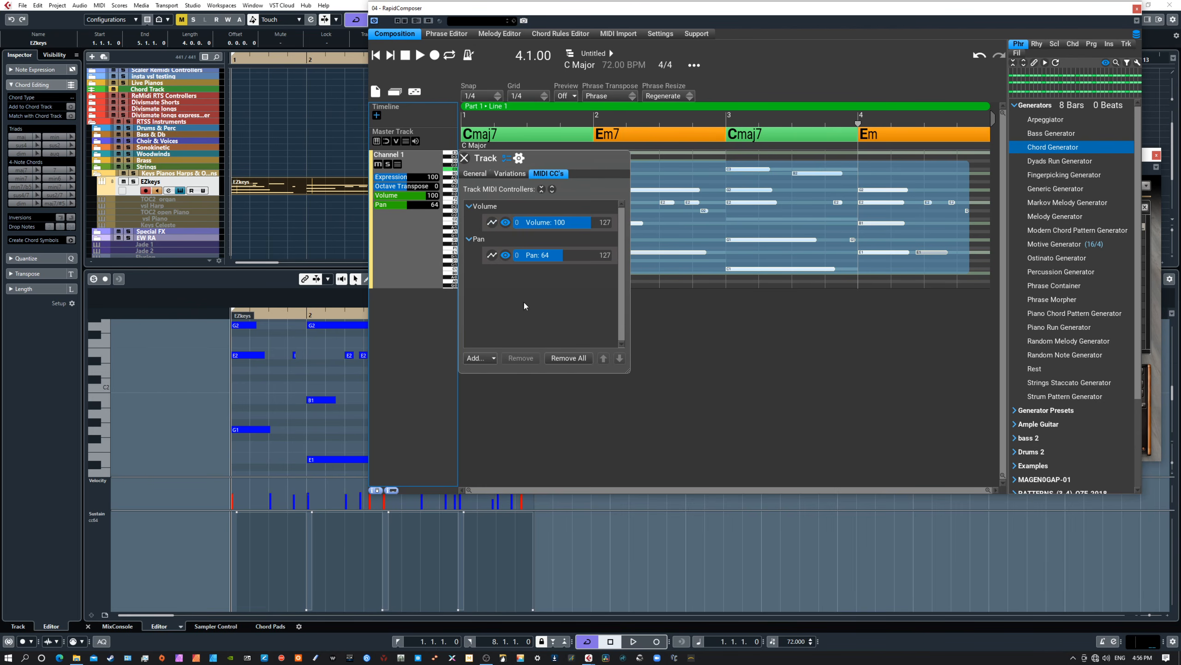
click(483, 359)
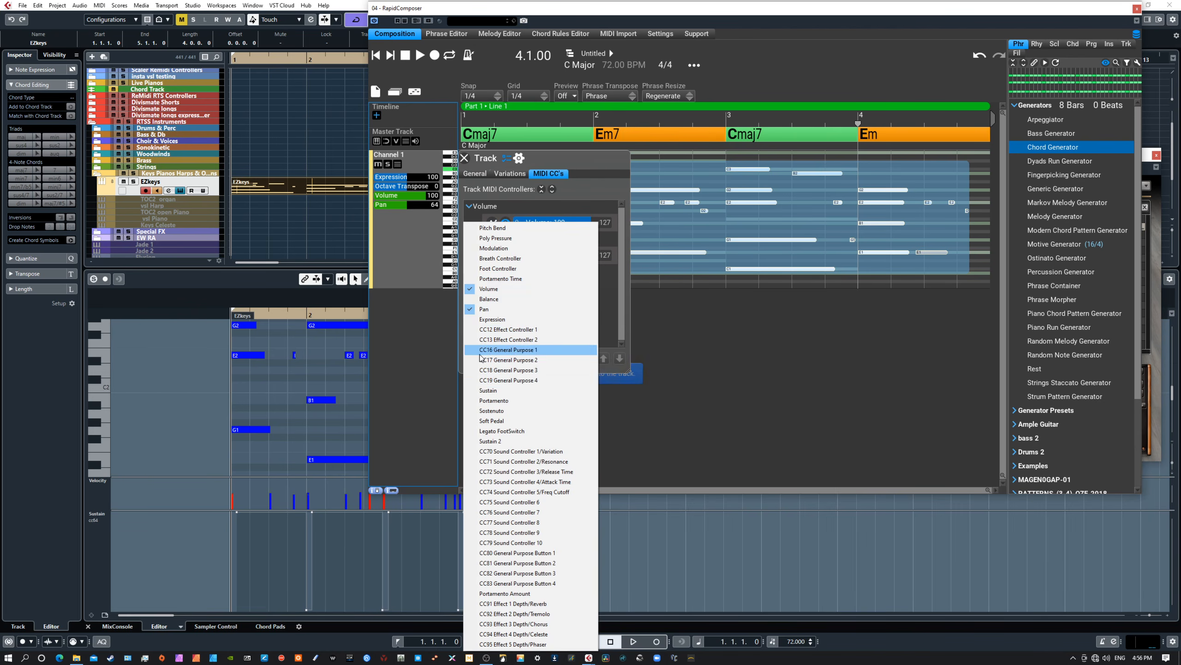
click(499, 391)
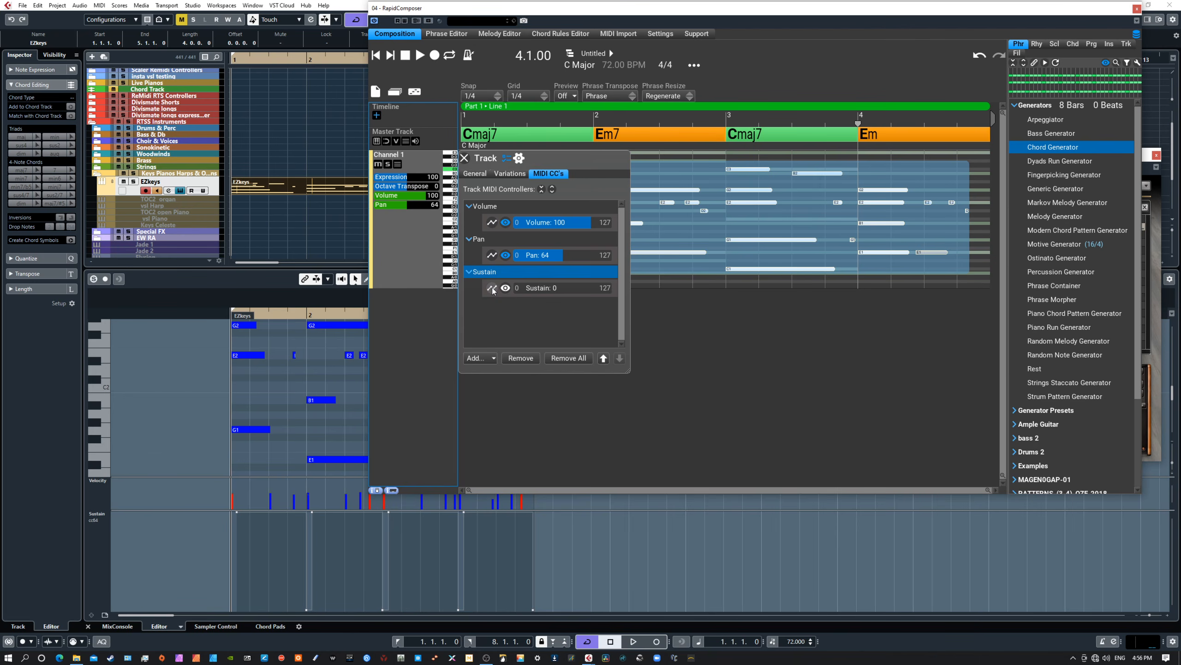
click(491, 288)
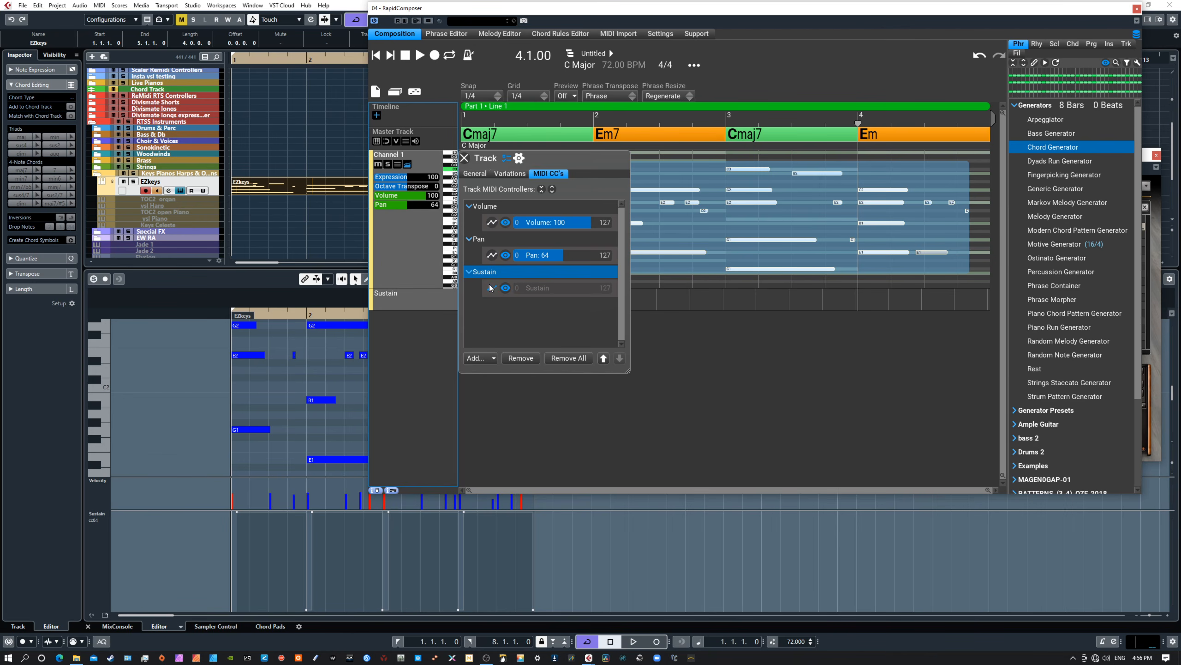
Close the track settings and make Channel 1's Sustain automation lane taller
click(423, 365)
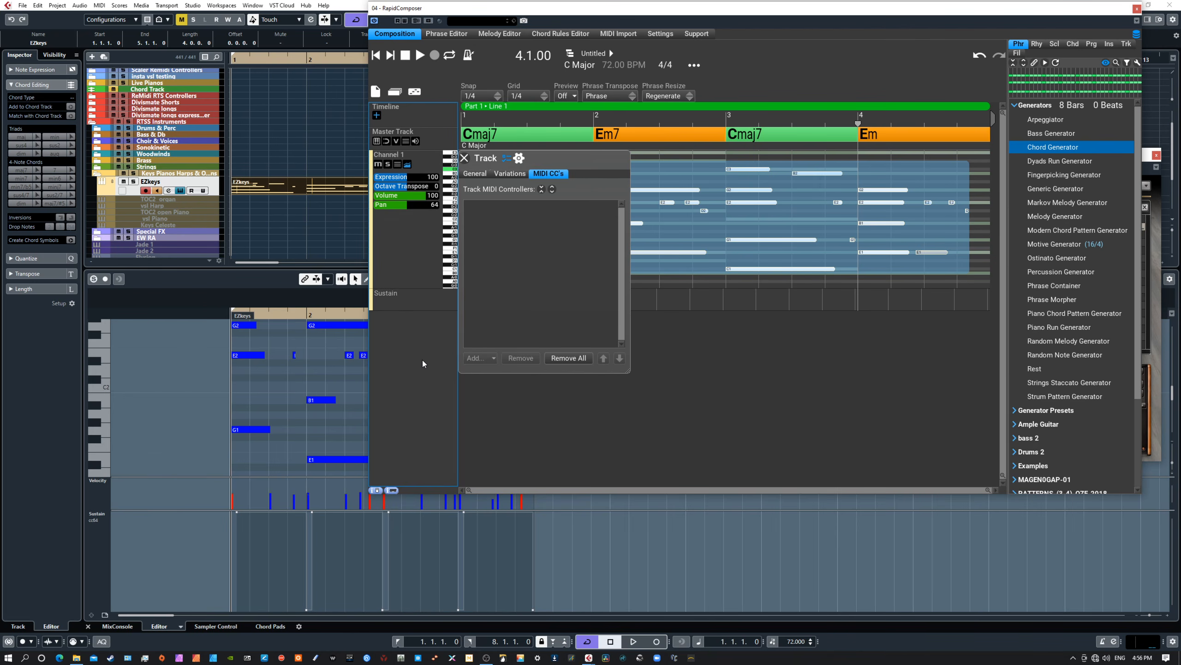
click(466, 158)
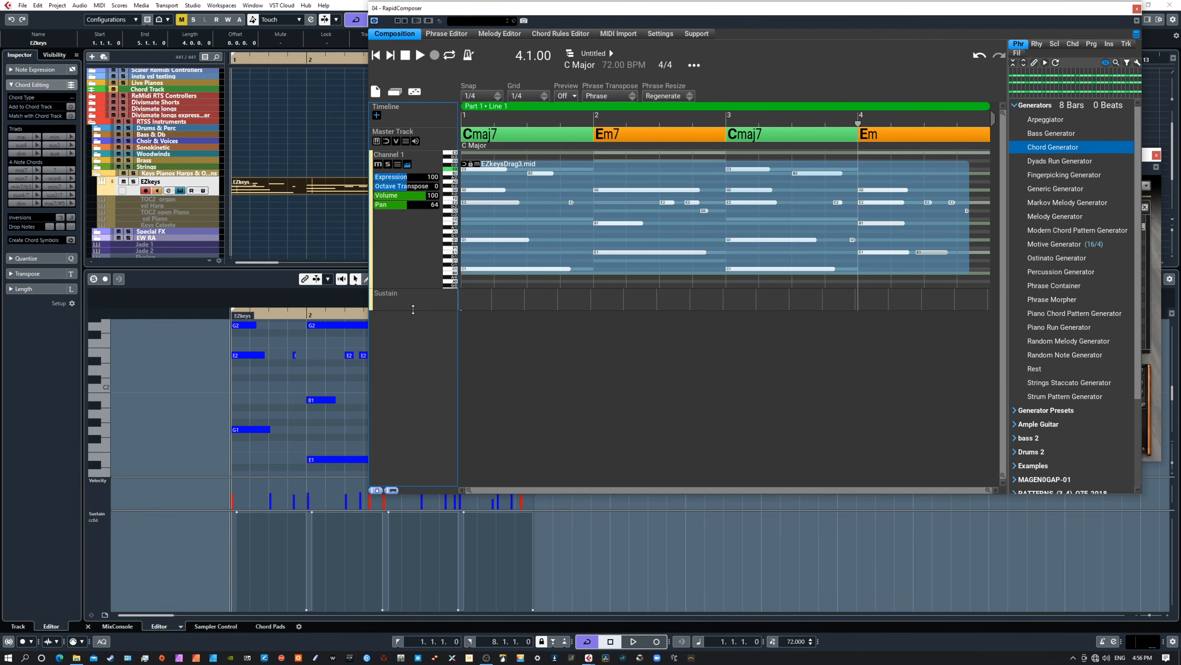
drag(417, 311, 416, 366)
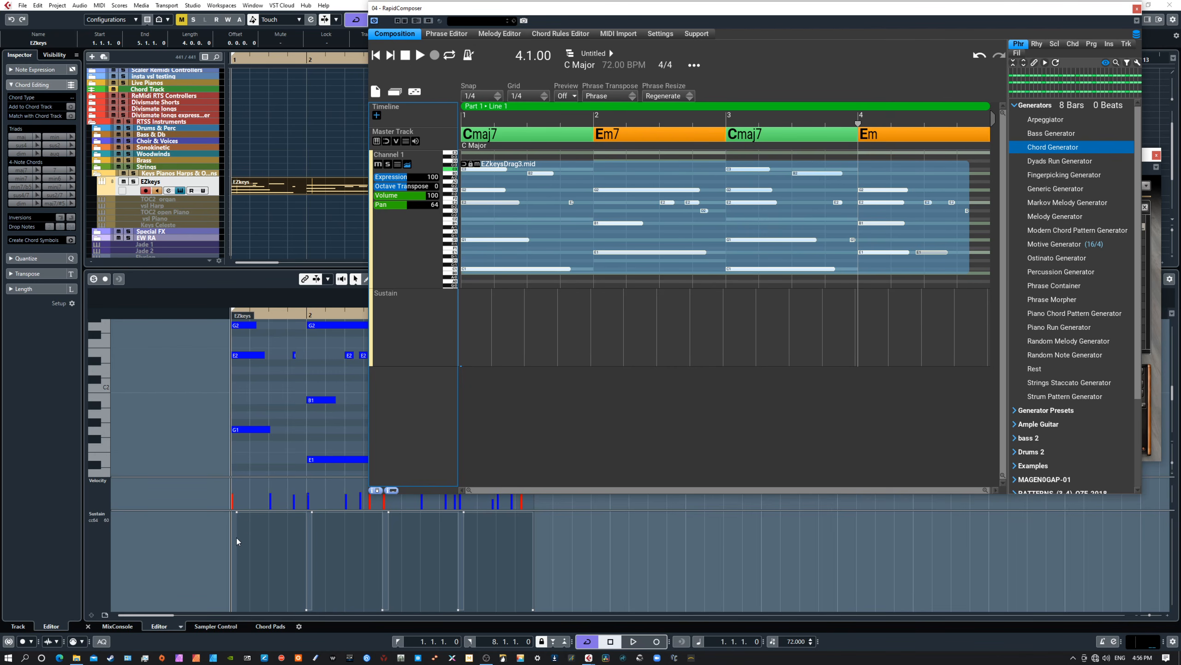
Set the sustain value at the start of bar 1 to minimum and change both Grid and Snap to 1/8
click(464, 293)
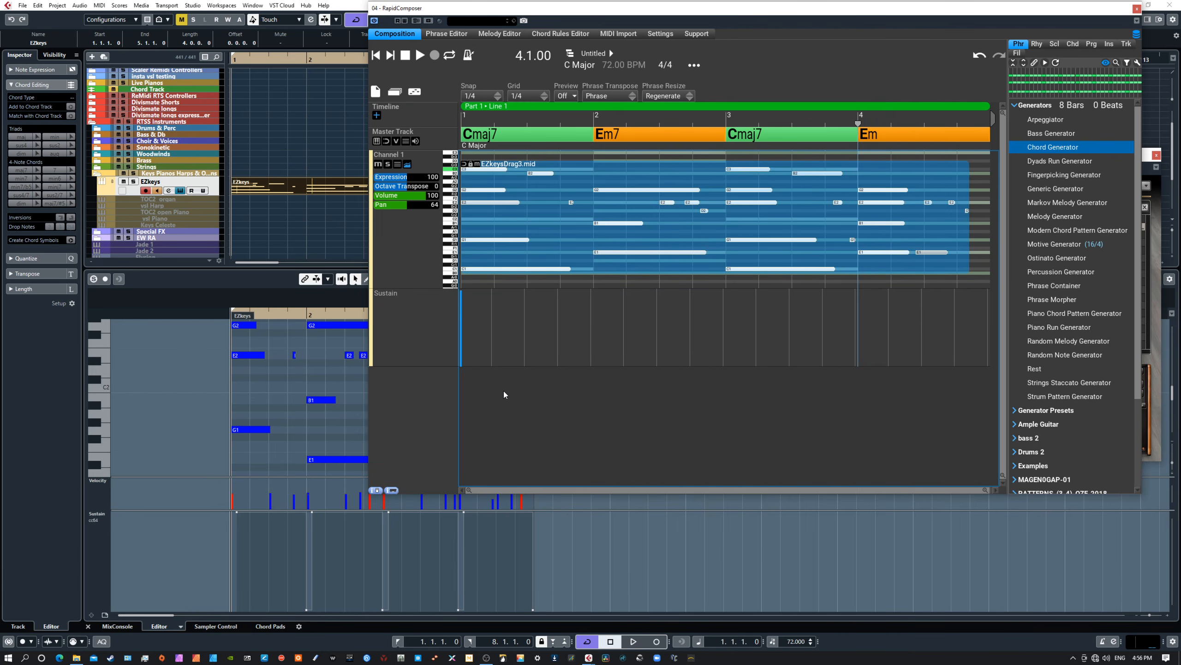
click(462, 365)
click(527, 97)
click(535, 119)
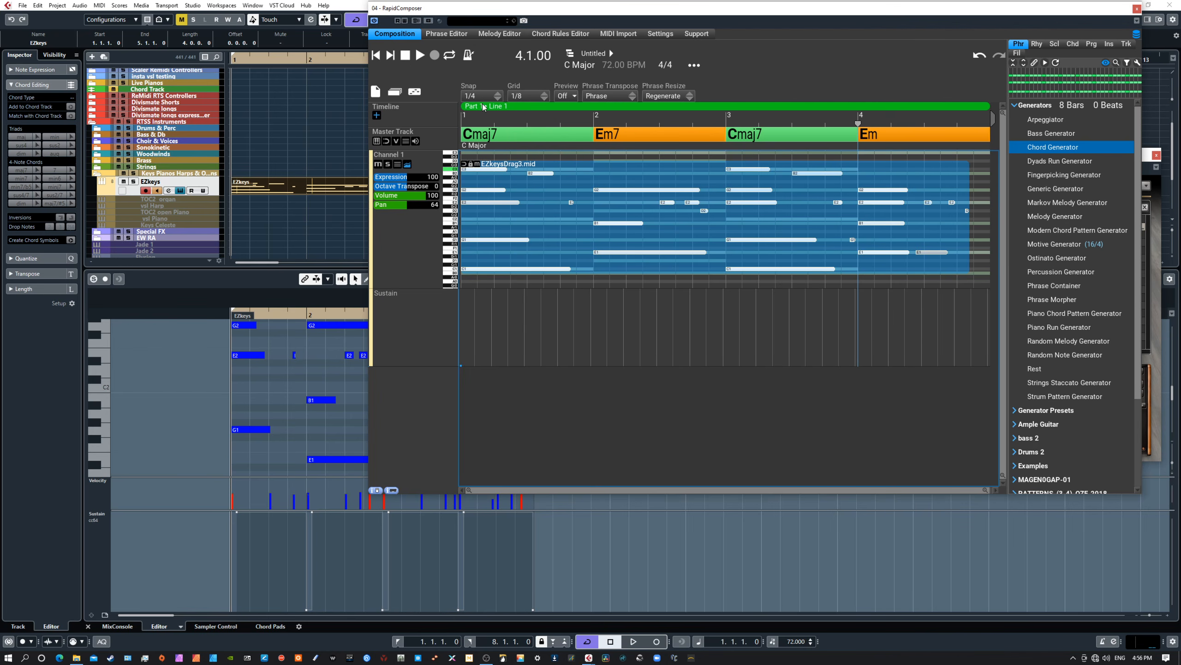
click(482, 96)
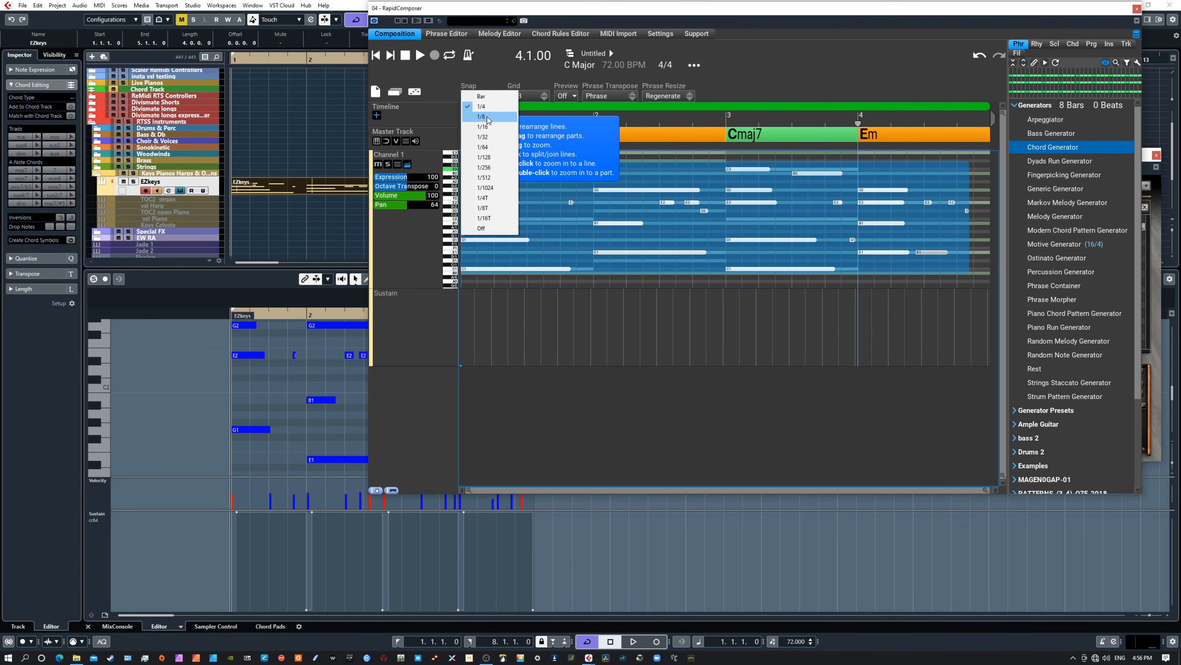
click(487, 117)
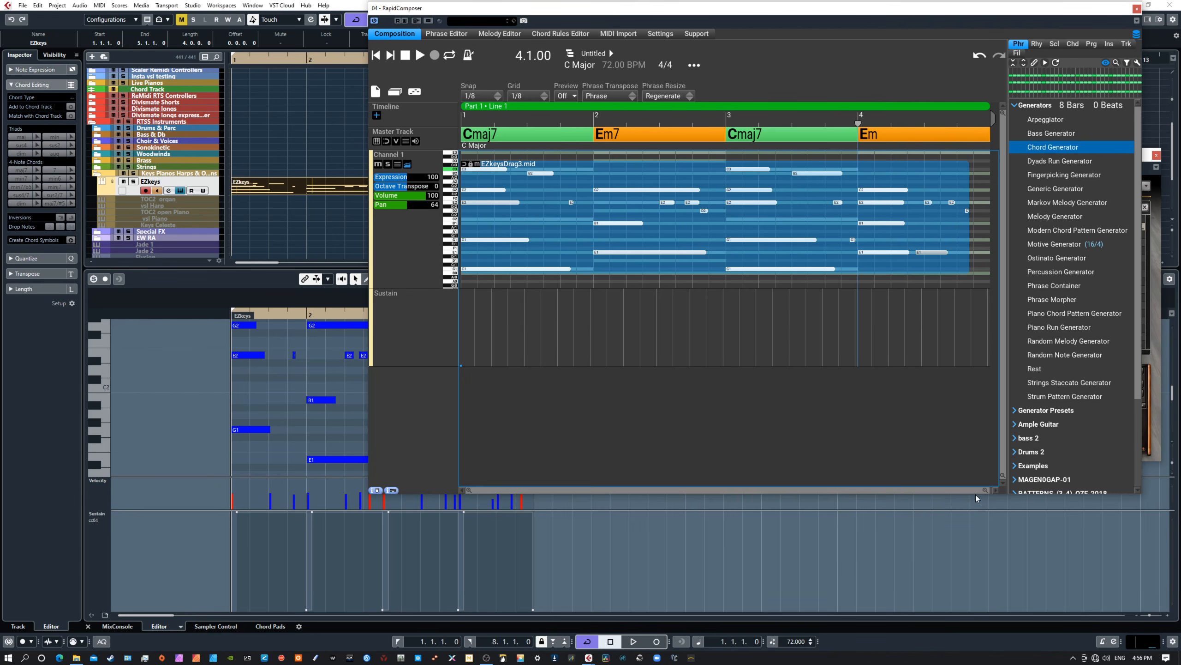
Add full sustain events an eighth note into bars 1 to 4, with minimum-value events at the start of bars 2 to 4
drag(983, 491, 847, 490)
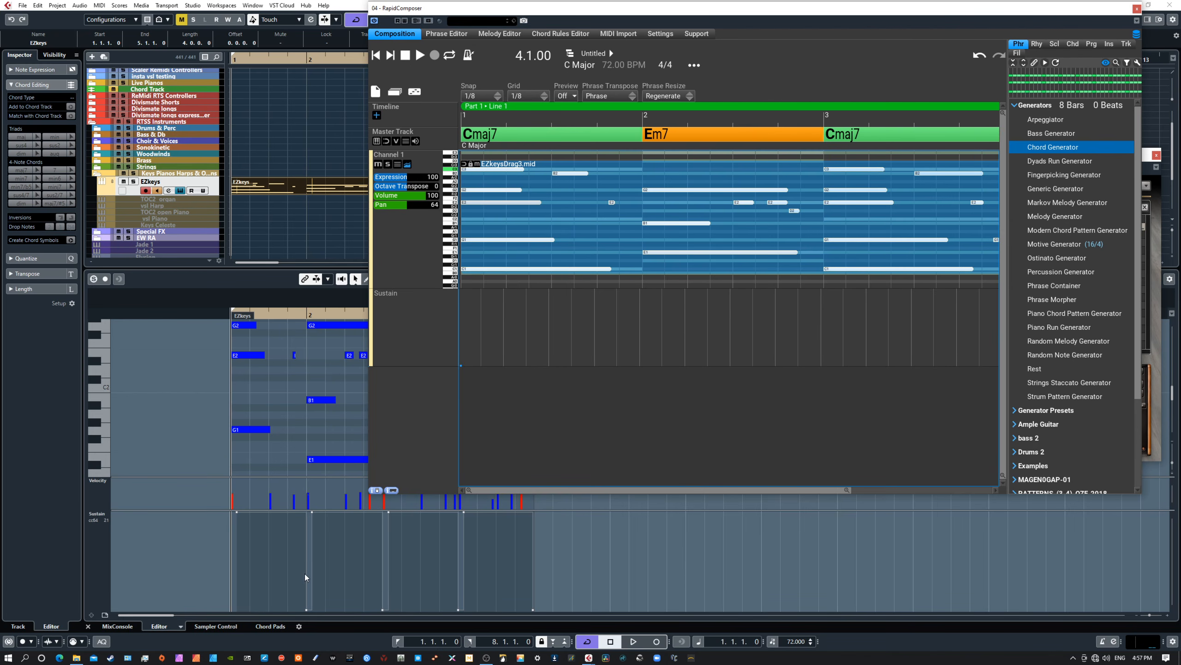
click(468, 293)
click(653, 292)
click(833, 291)
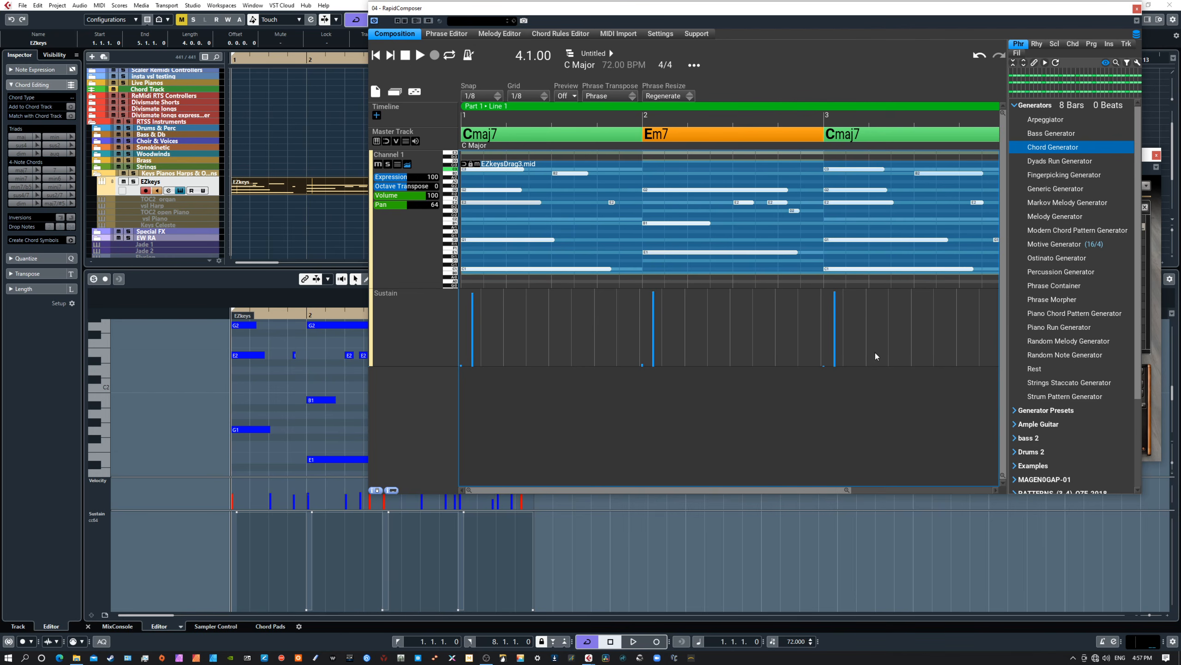
drag(791, 489, 949, 479)
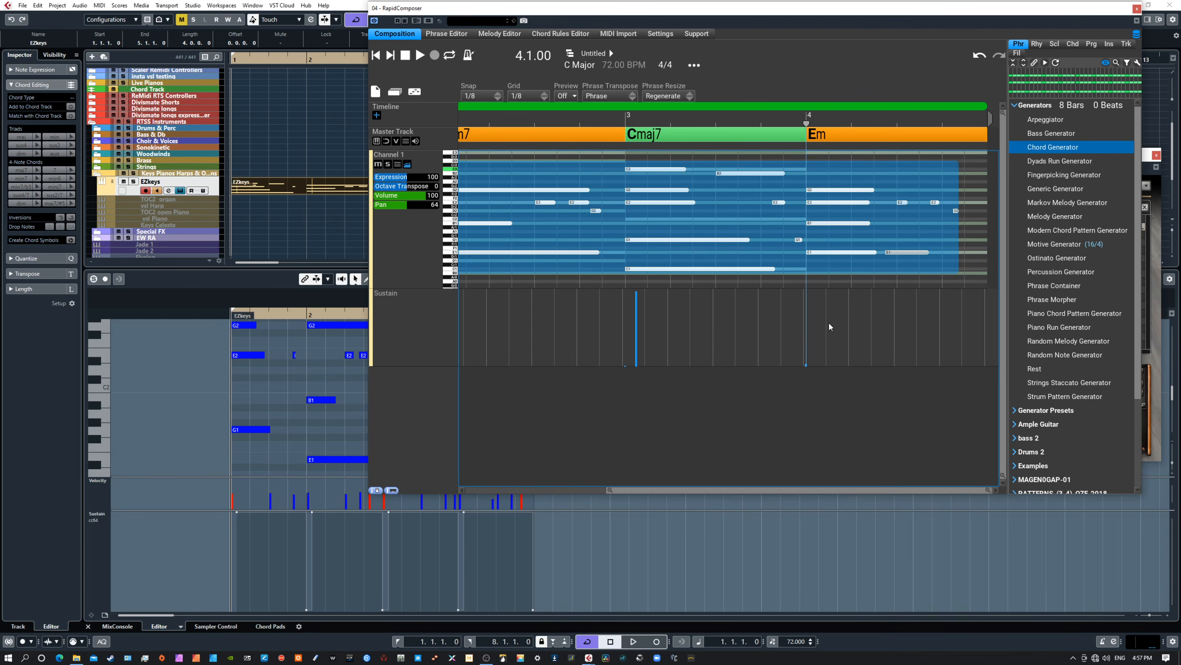
click(817, 293)
drag(729, 490, 565, 482)
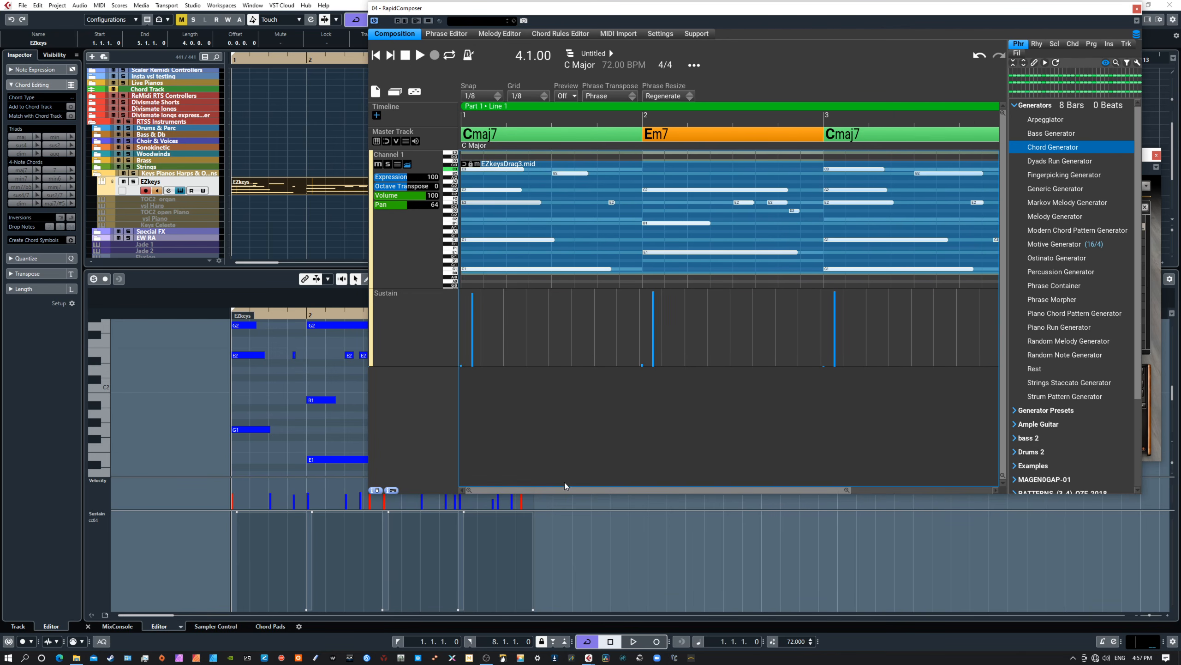
click(670, 108)
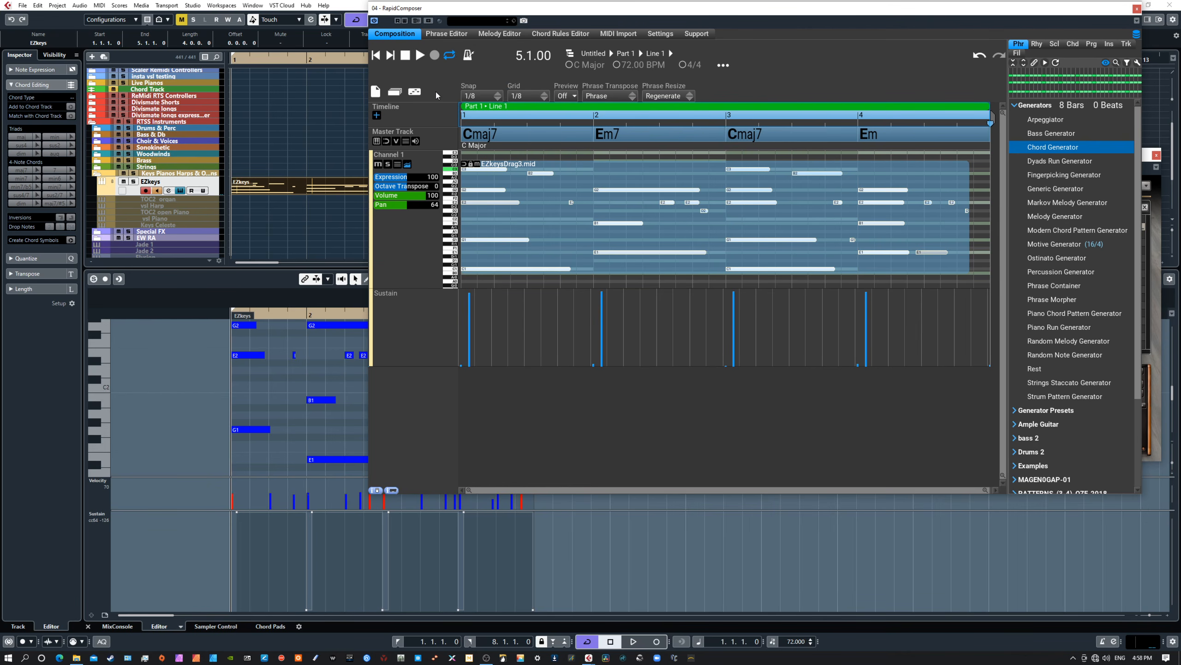
Play back the phrase with sustain, switch to EZkeys and audition Variation #2 for comparison
click(421, 54)
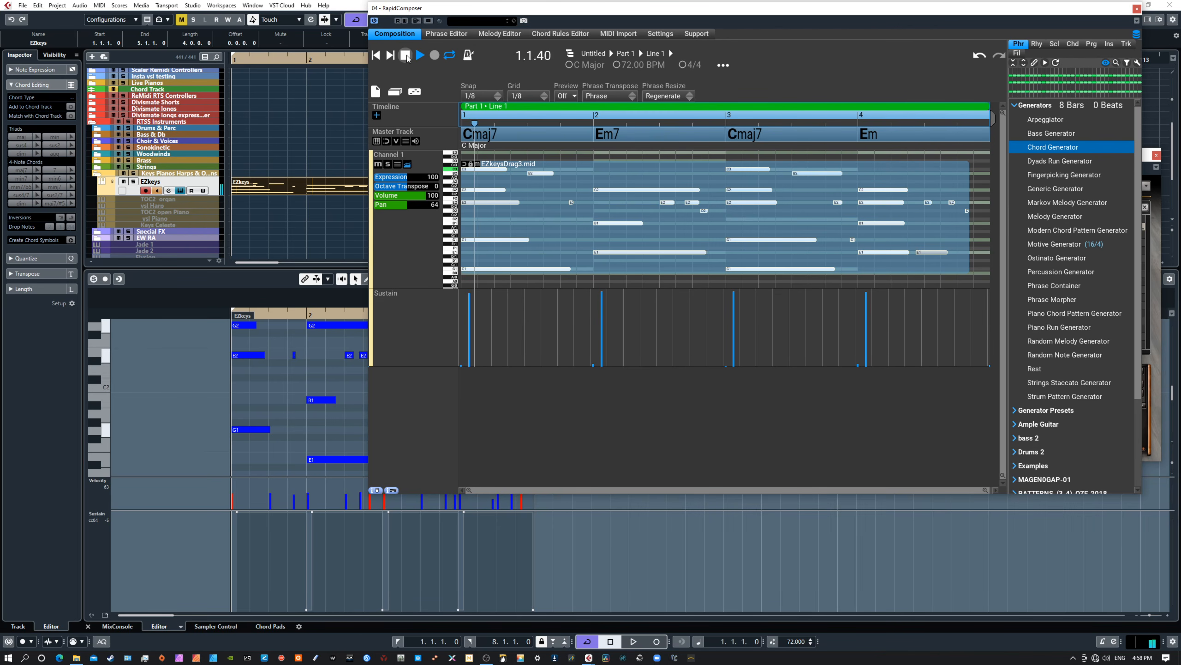
click(407, 58)
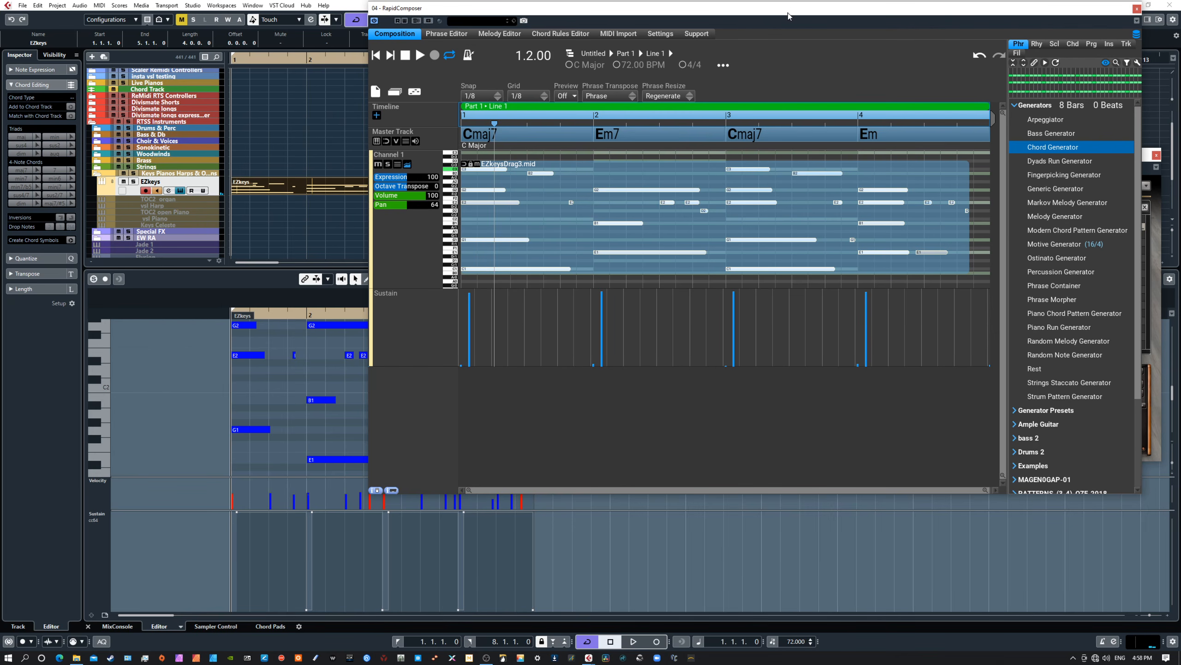
drag(788, 11, 468, 91)
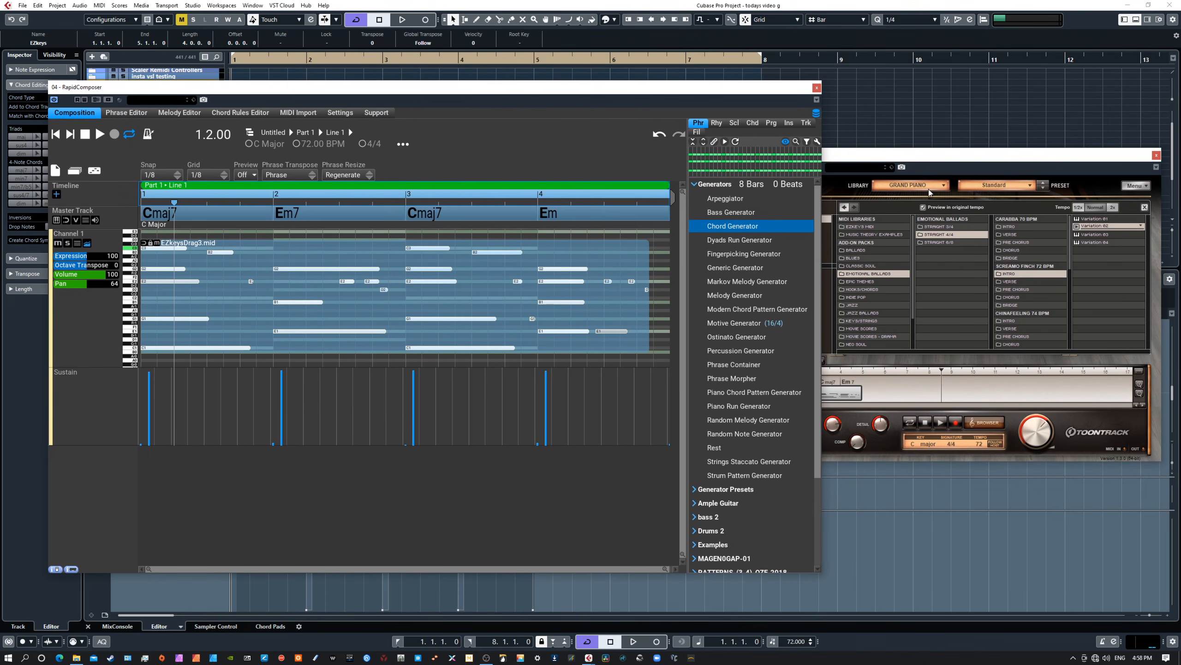
drag(978, 160, 979, 120)
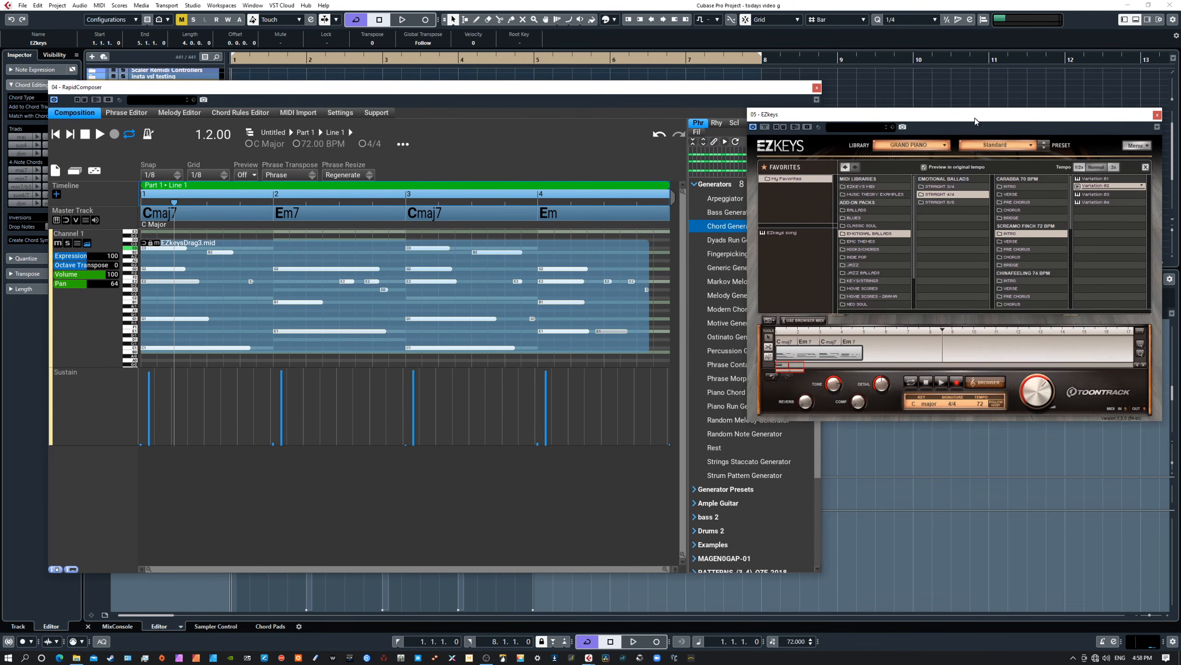
click(1078, 186)
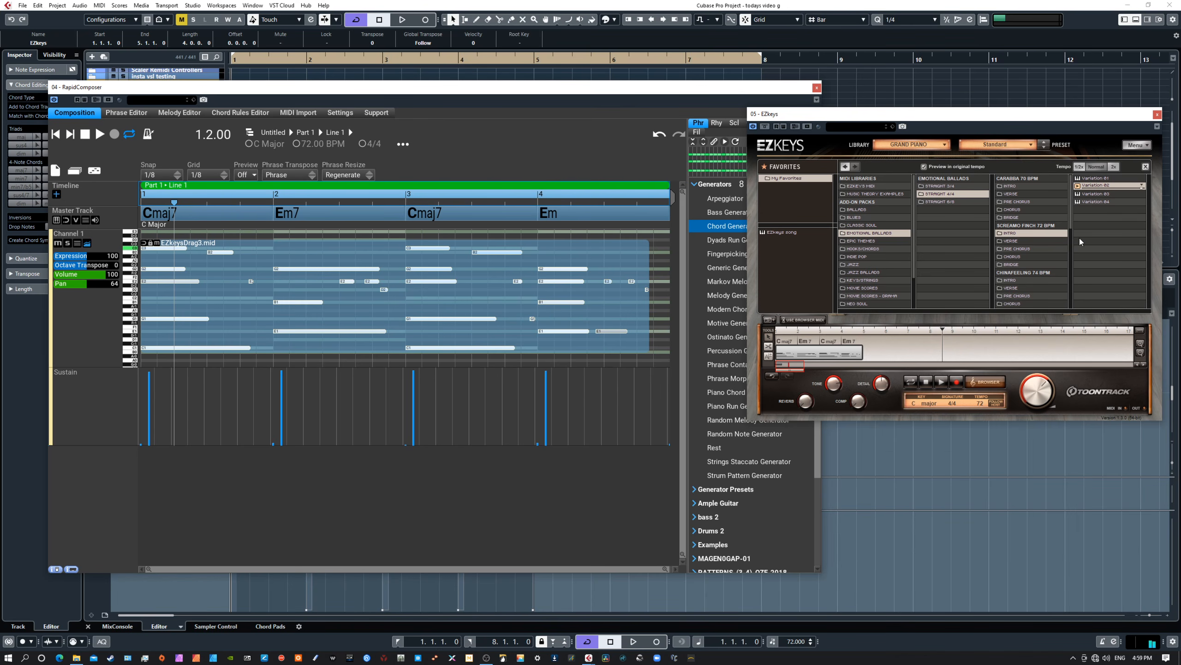
click(1078, 186)
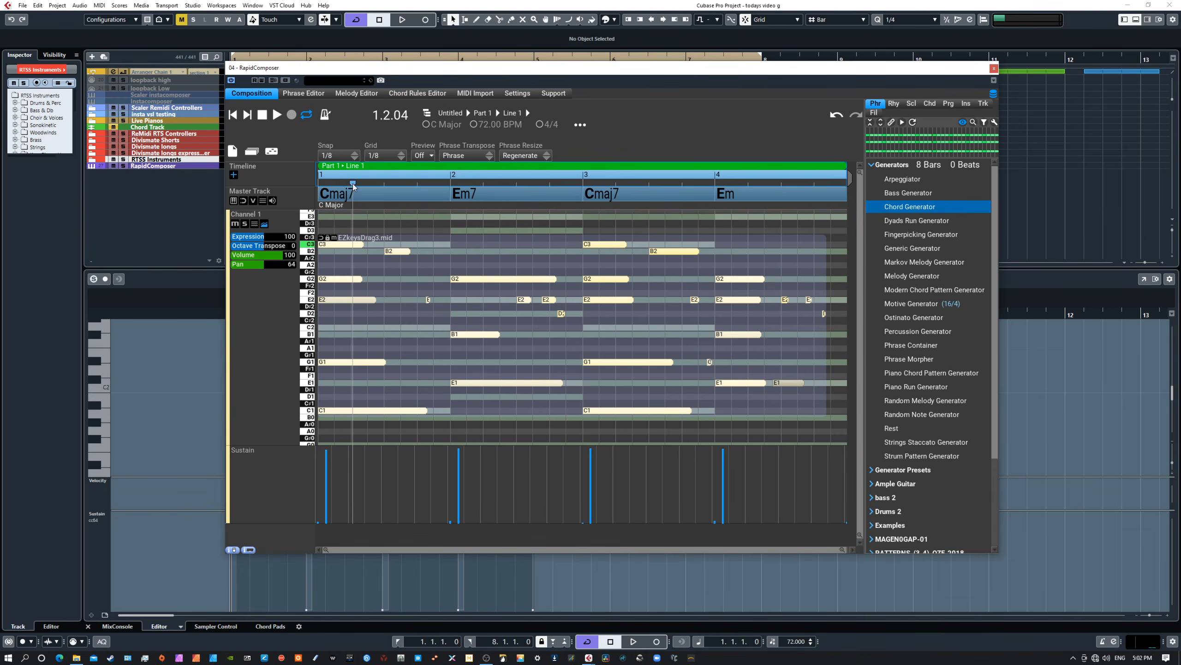
Inspect the Master Track's chord voicing, hide it again and return the playhead to the start of bar 1
drag(353, 183, 316, 182)
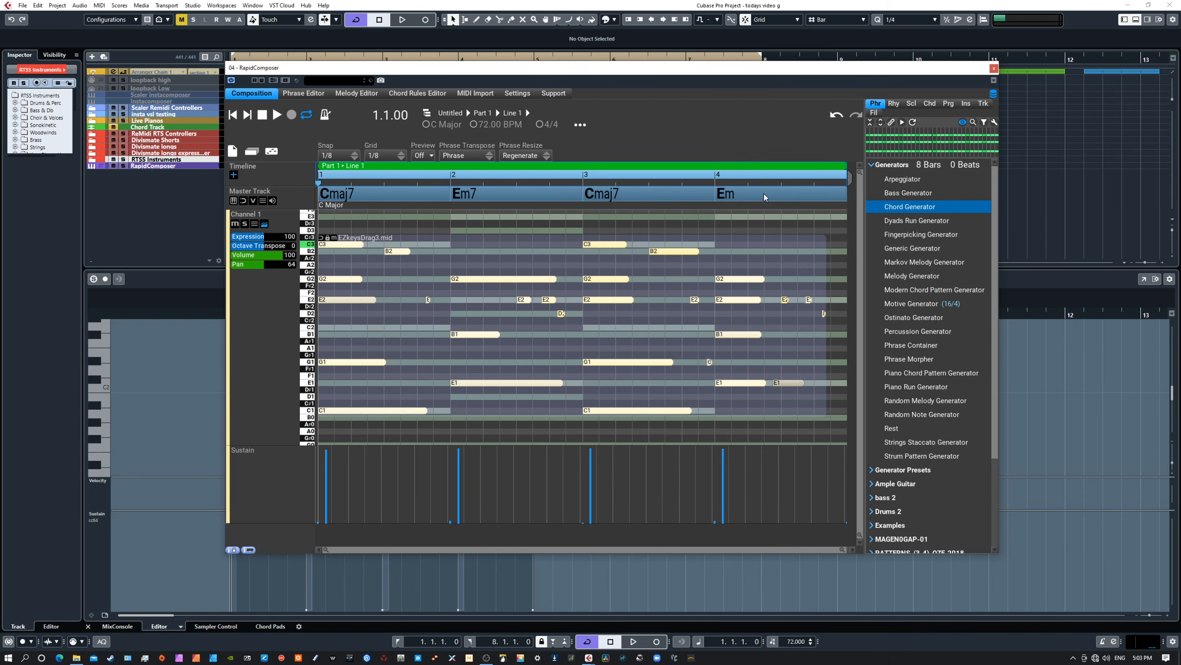
click(253, 201)
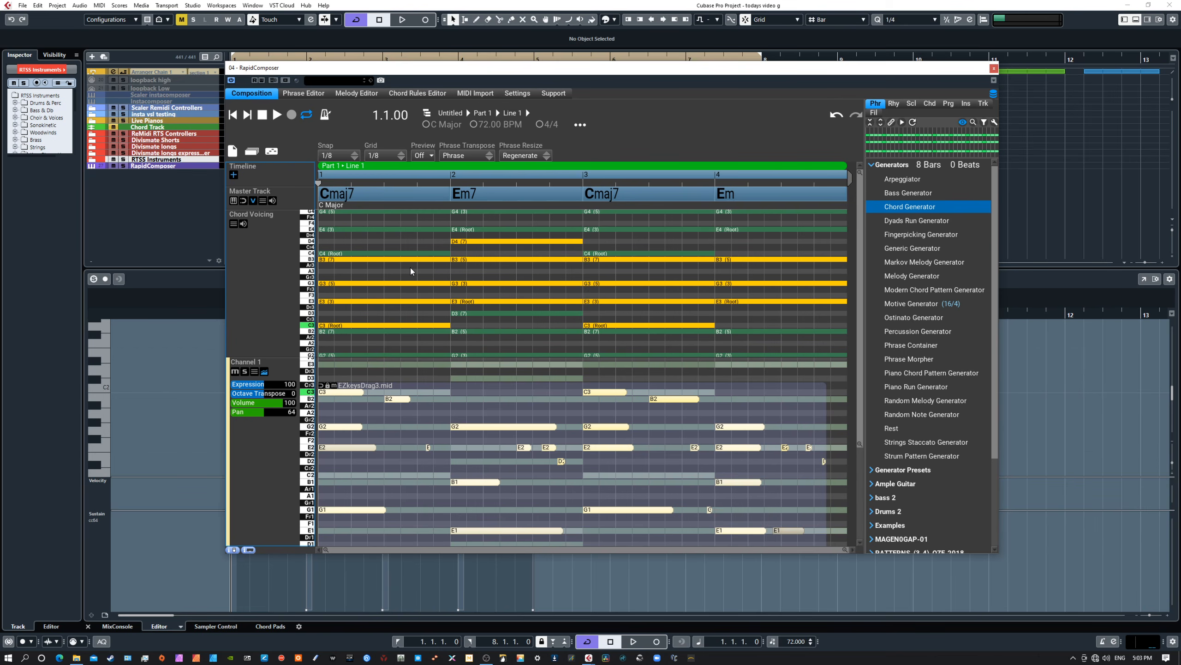
click(253, 201)
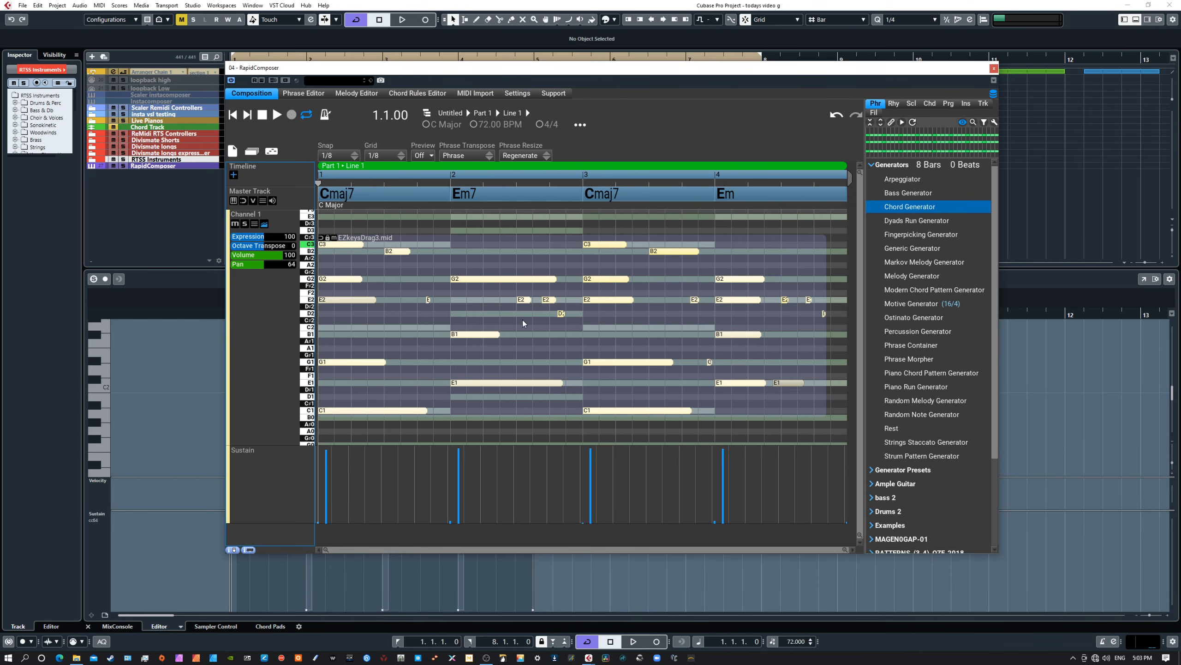
click(486, 429)
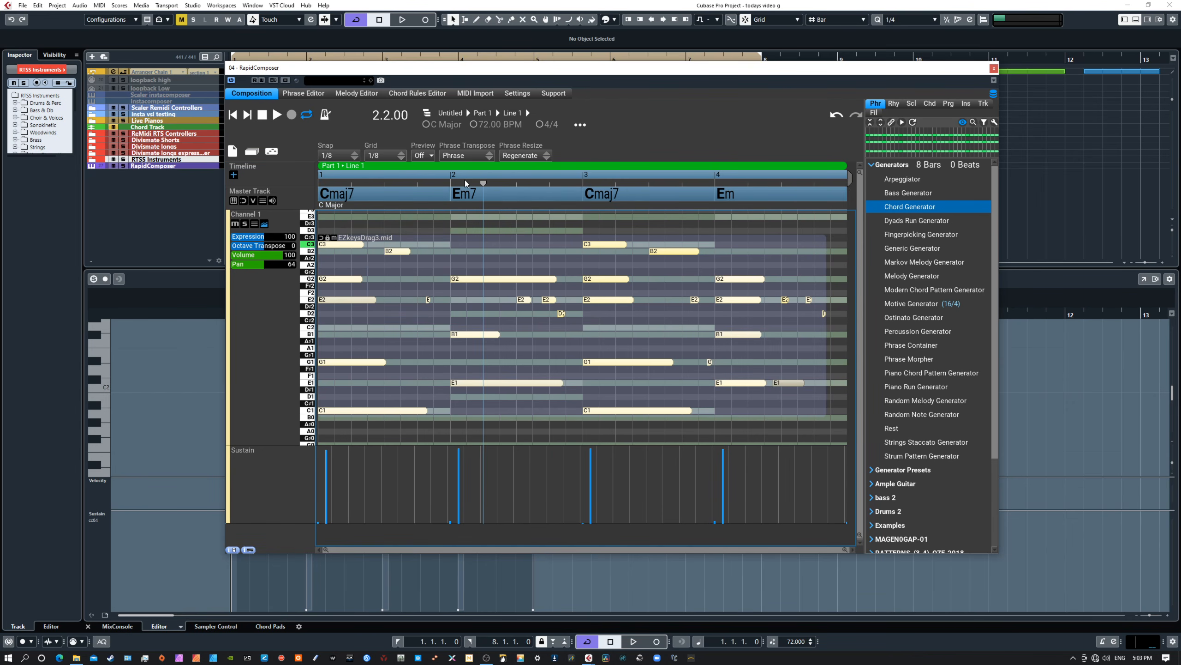
drag(484, 182, 318, 186)
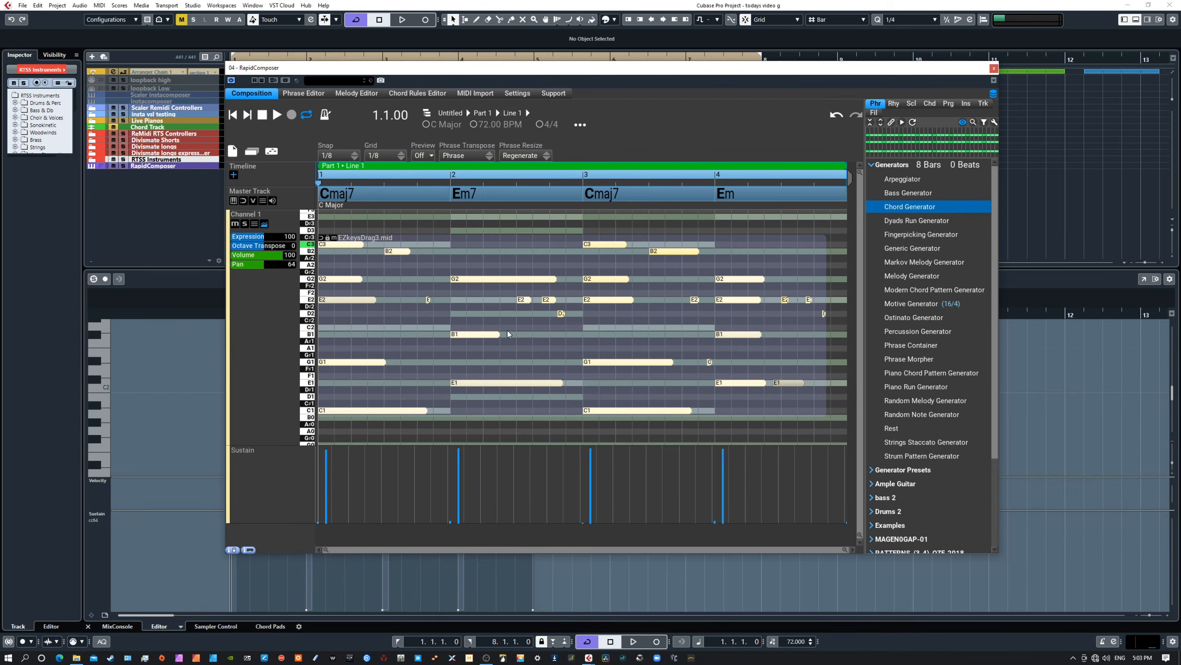
Convert the EZkeysDrag3.mid phrase to relative form with Chord Note Relative mapping and close the phrase options
click(534, 349)
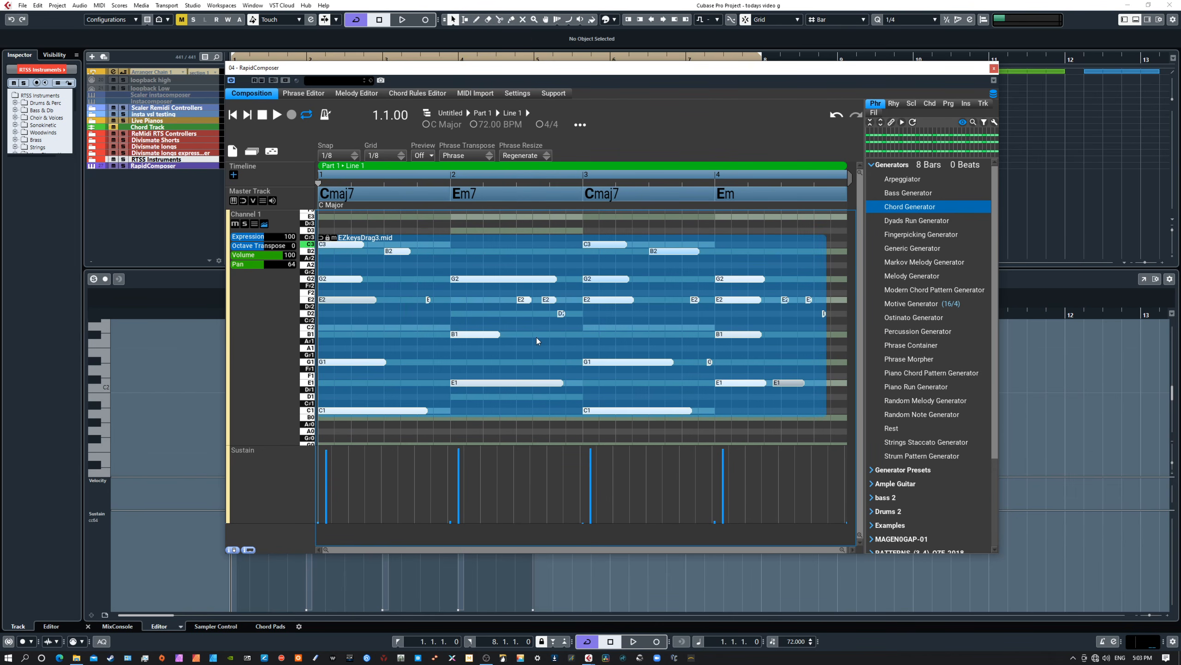
right_click(532, 336)
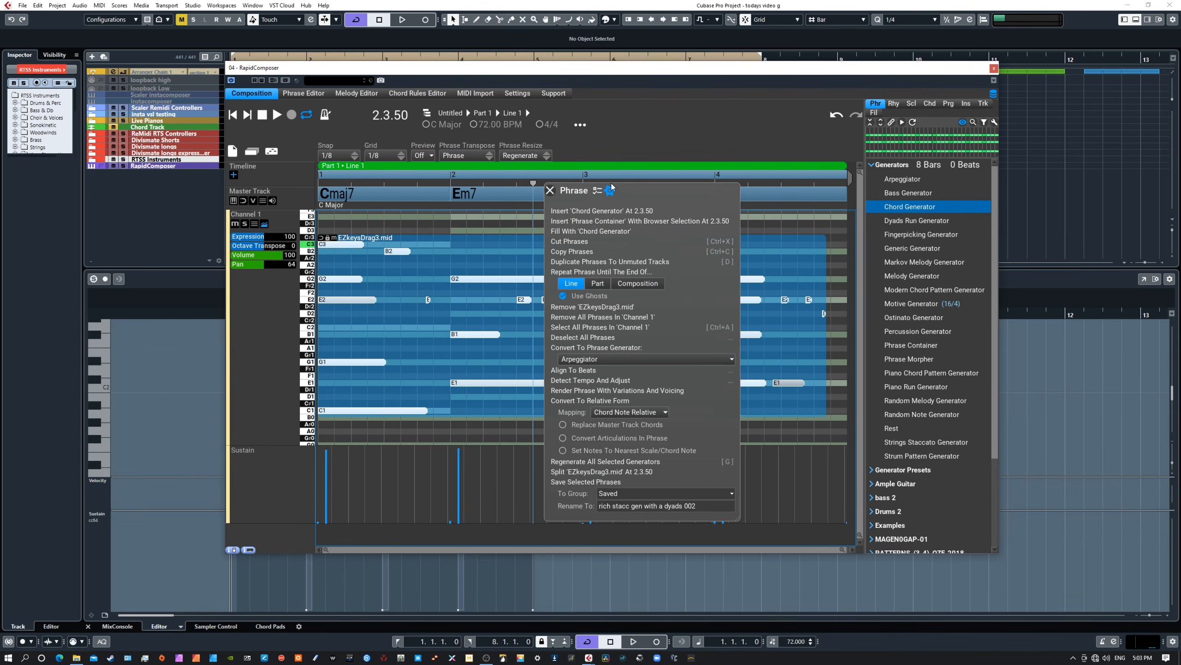
click(598, 189)
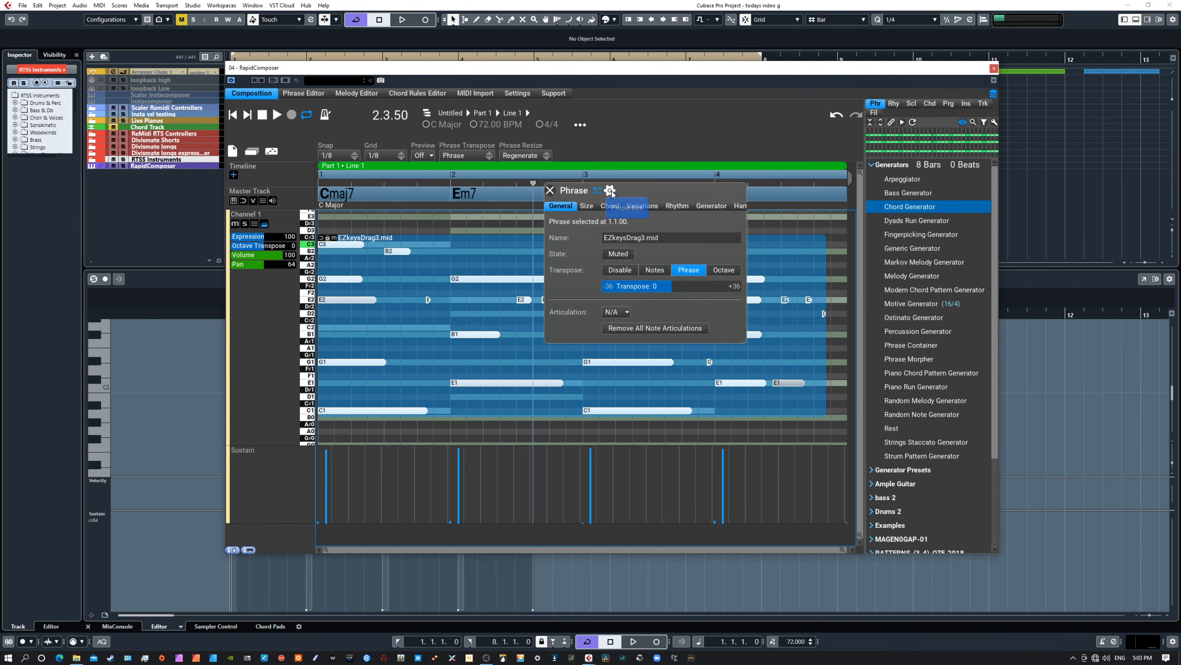
click(611, 191)
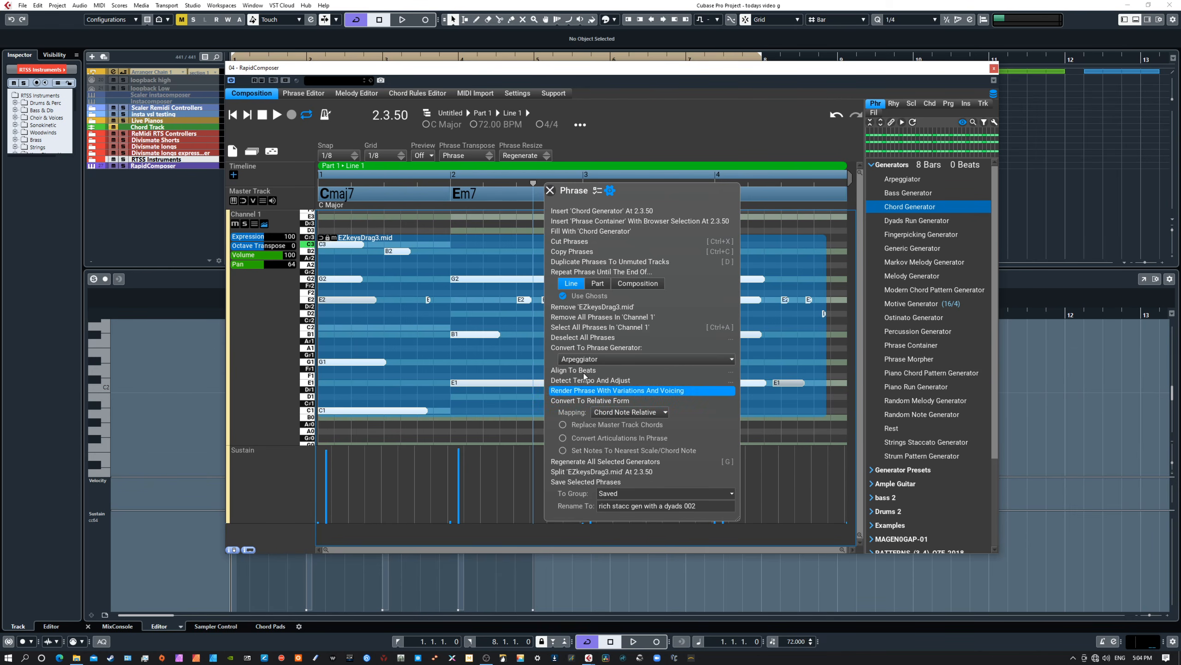
click(611, 411)
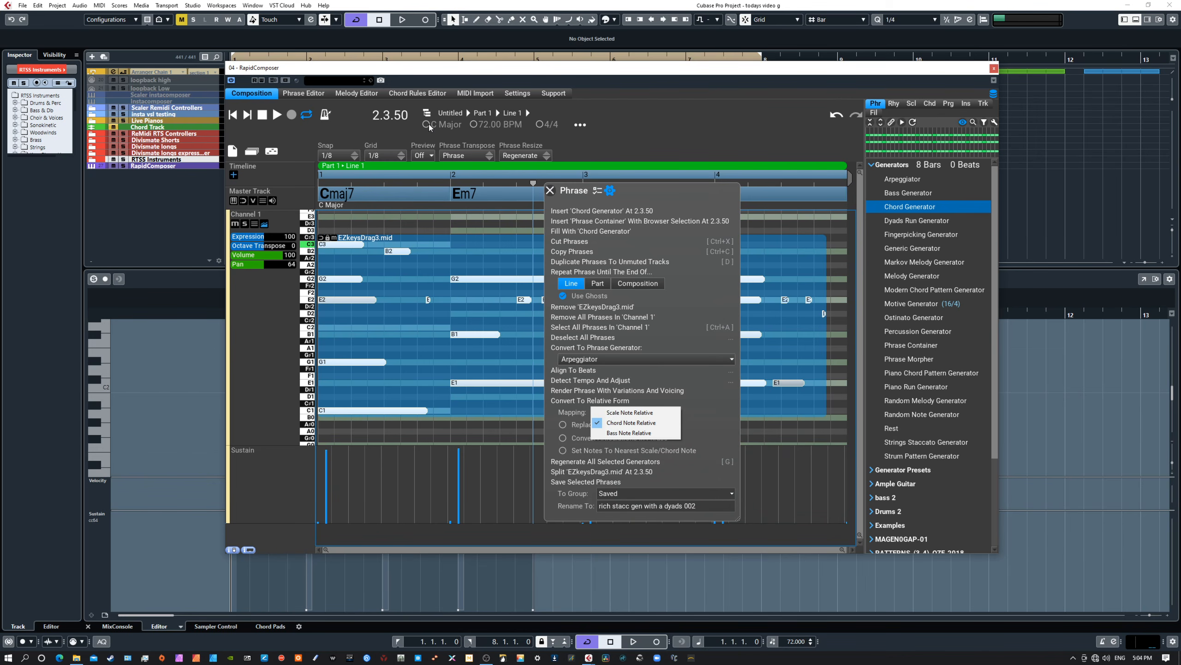
click(628, 424)
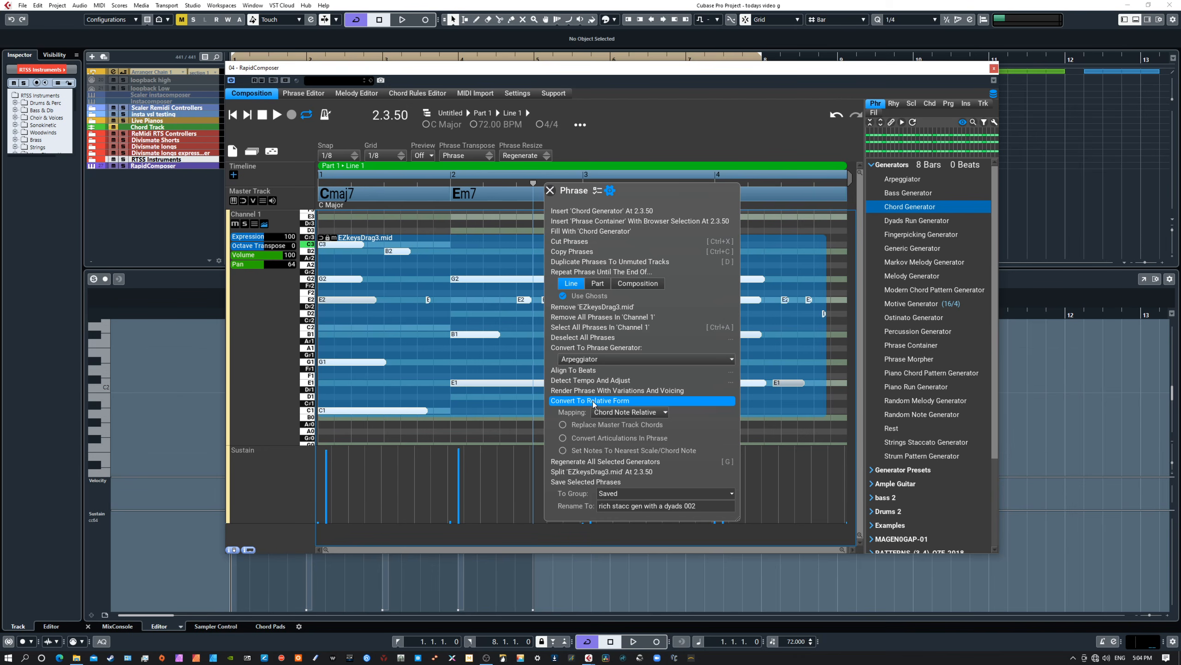
click(590, 402)
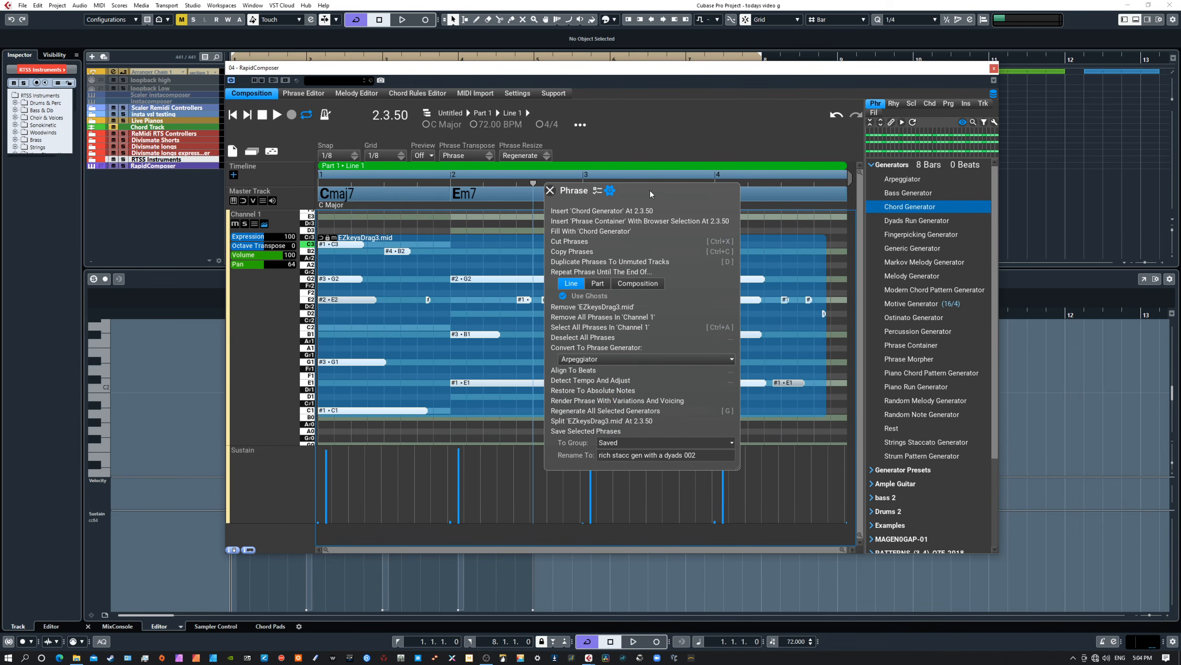
drag(650, 190, 912, 131)
click(815, 129)
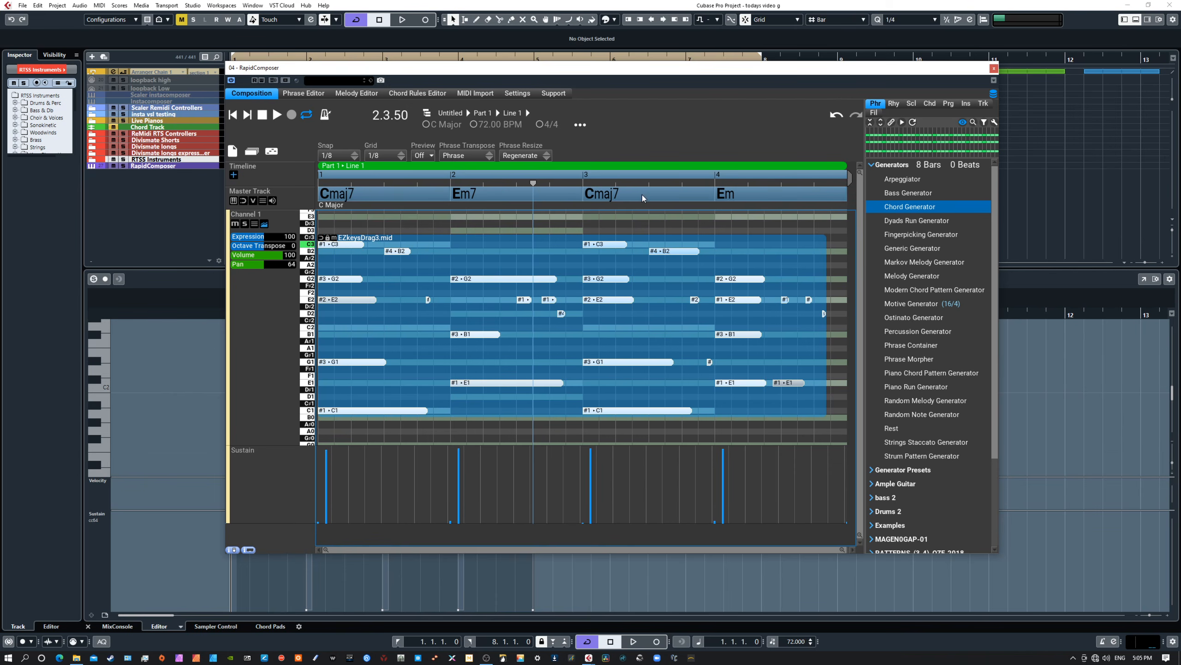
Show the chord progressions browser and play the converted phrase from the beginning, stopping after a listen
drag(0, 168, 0, 173)
click(949, 103)
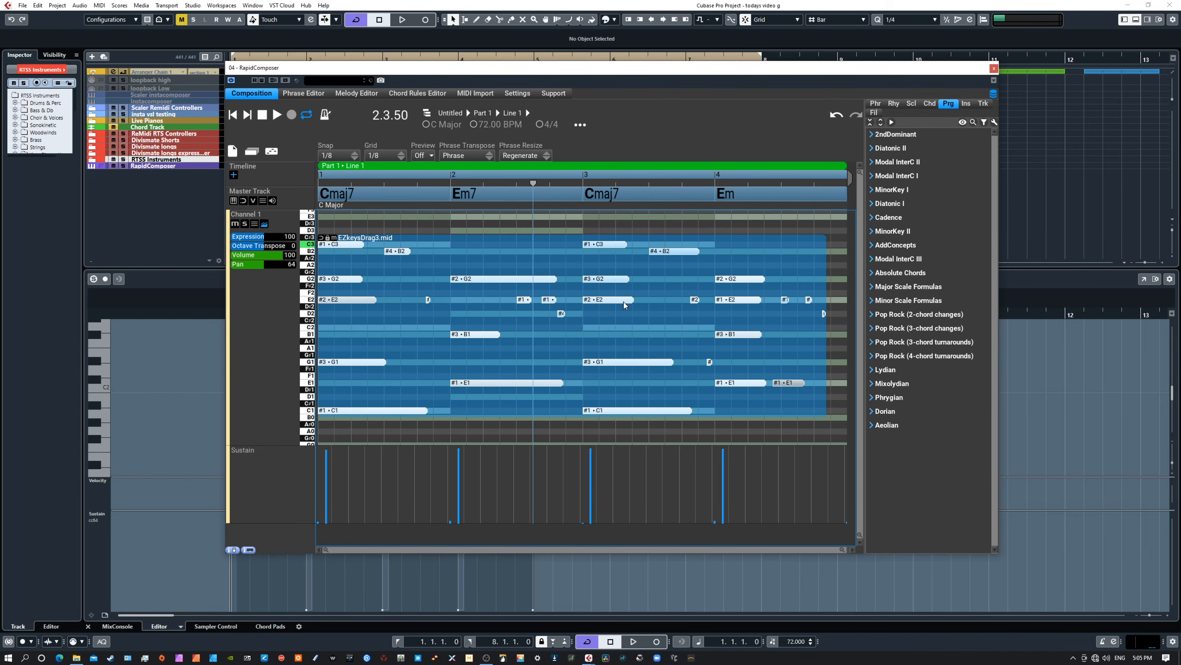
click(234, 118)
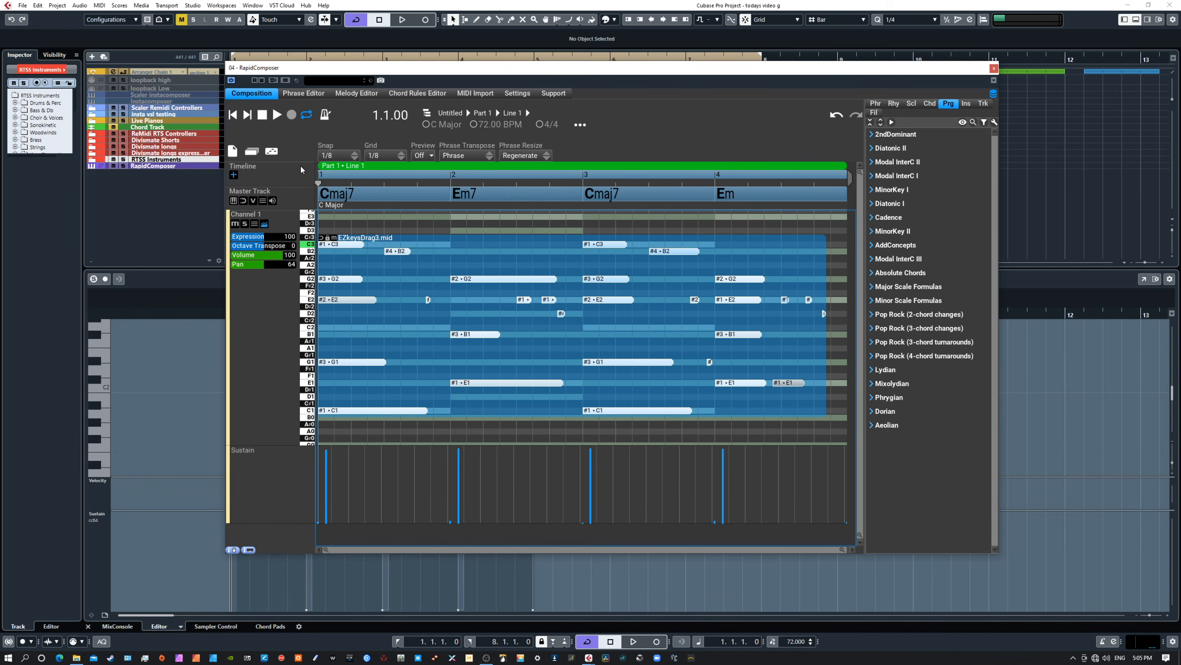
click(276, 116)
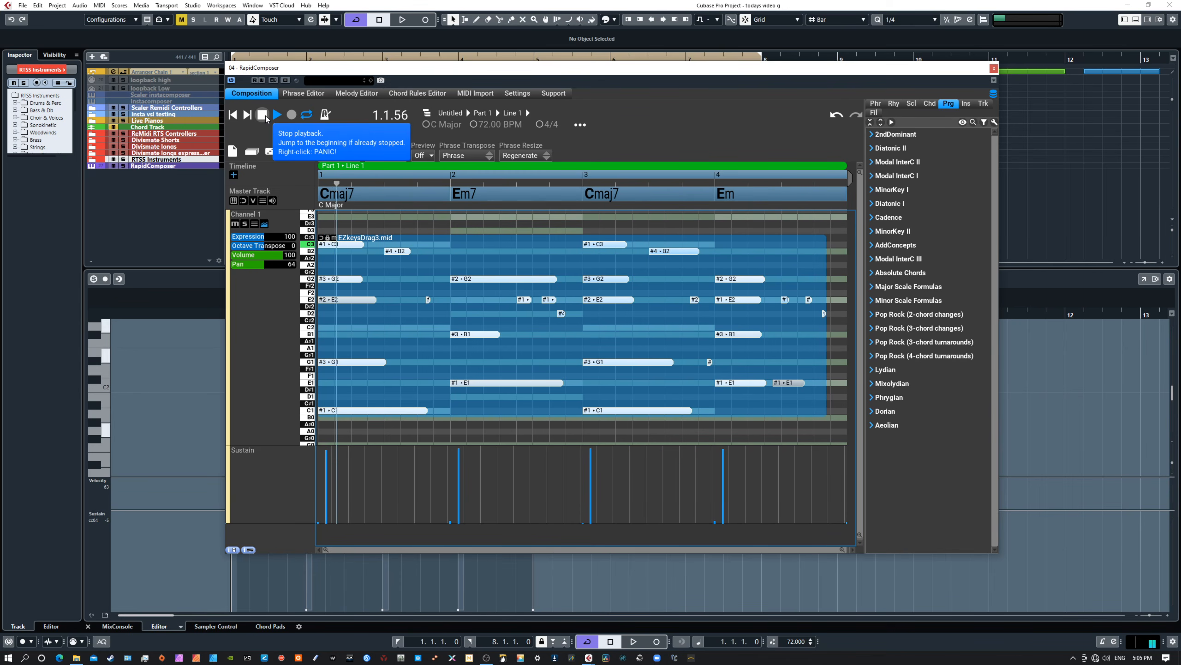
click(263, 115)
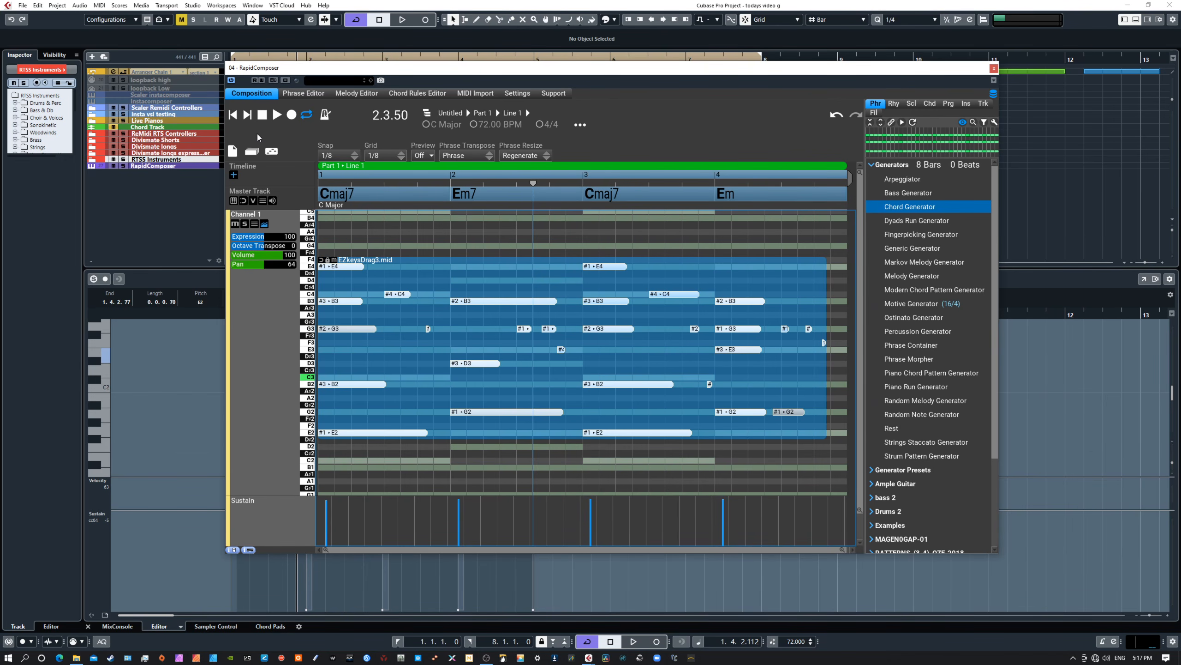
Return the playhead to the start and set the EZkeysDrag3.mid phrase's chord voicing to 3rd In Melody
click(234, 114)
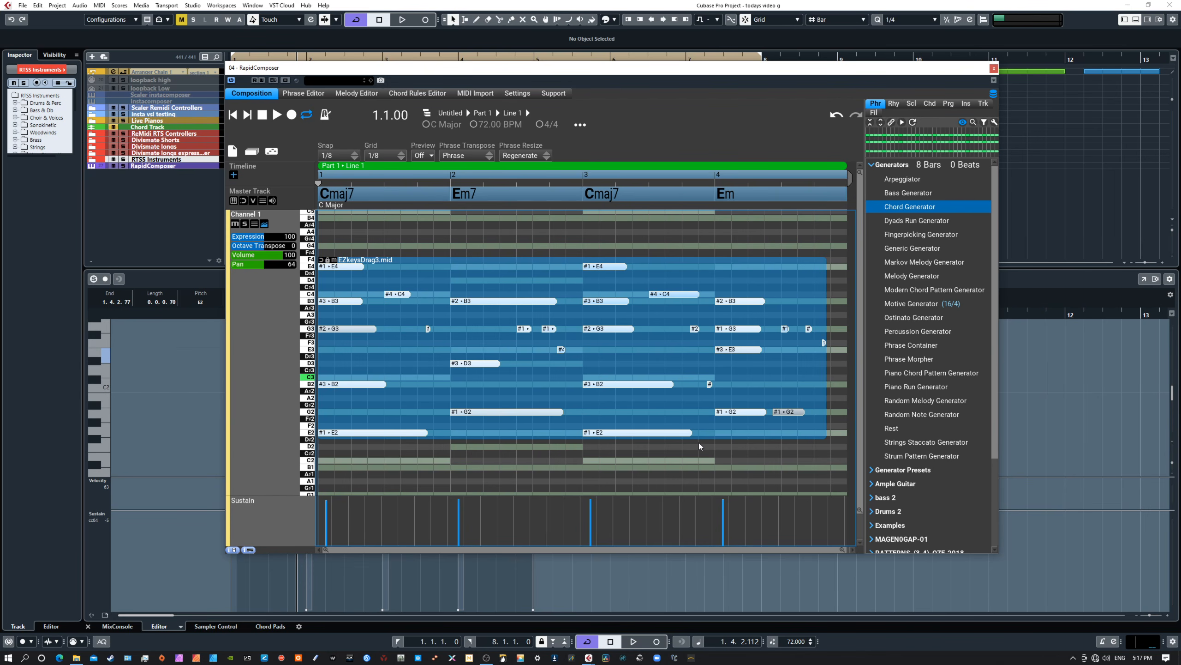
right_click(549, 289)
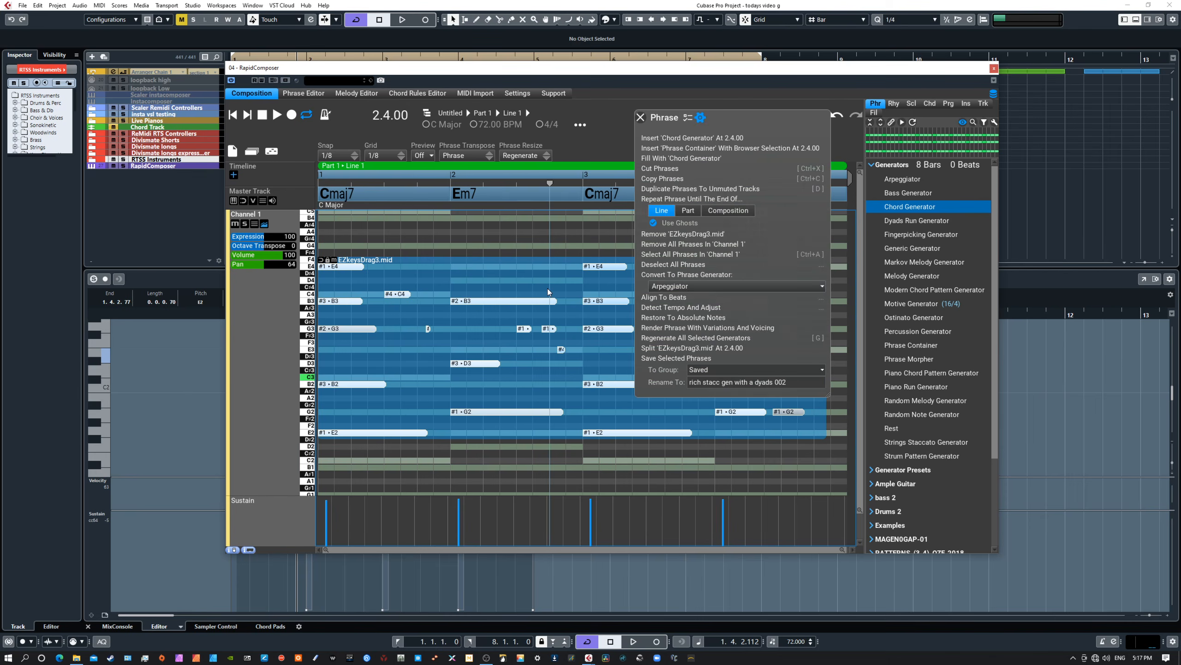
click(689, 120)
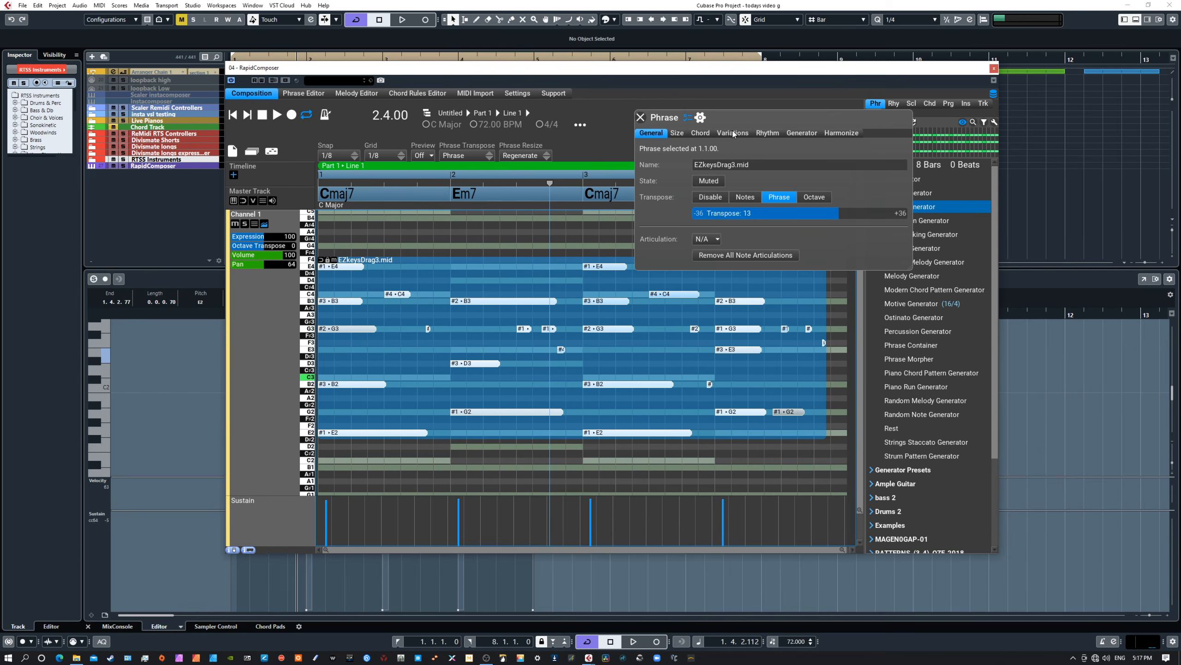
click(701, 133)
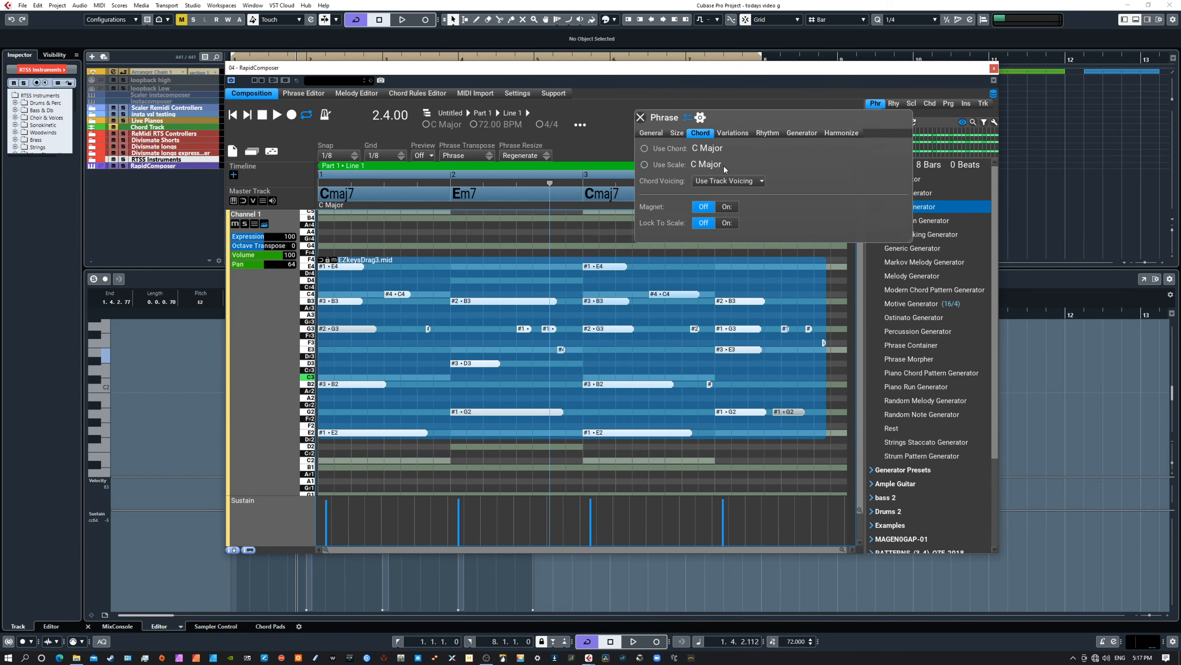
click(722, 182)
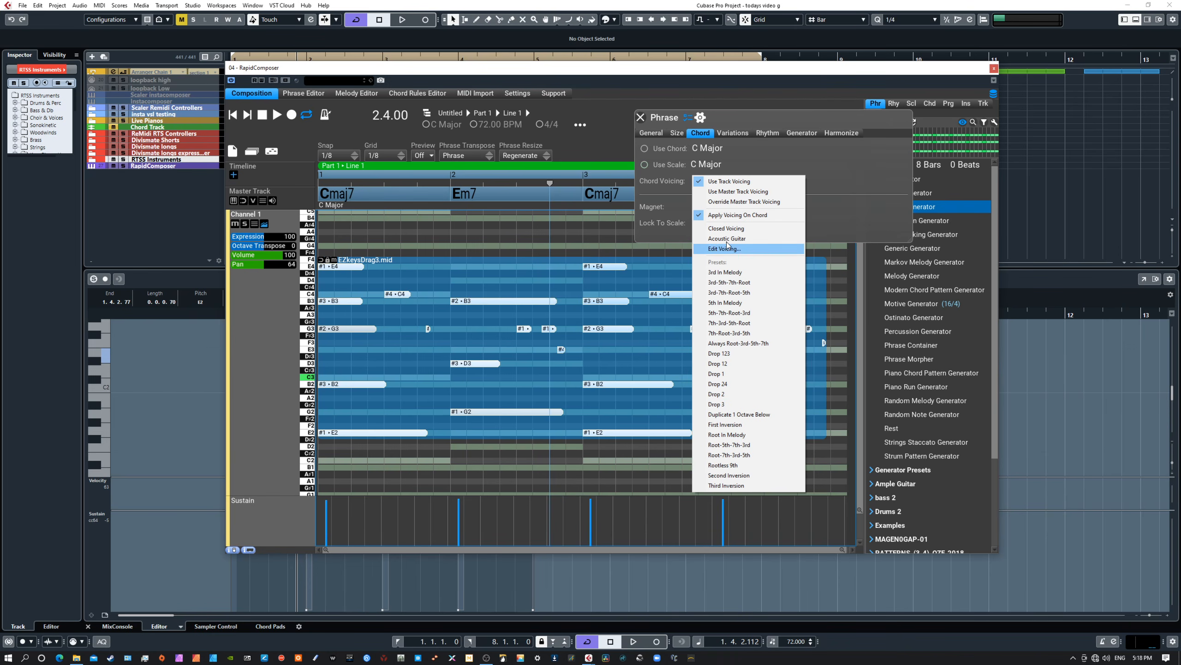
click(722, 272)
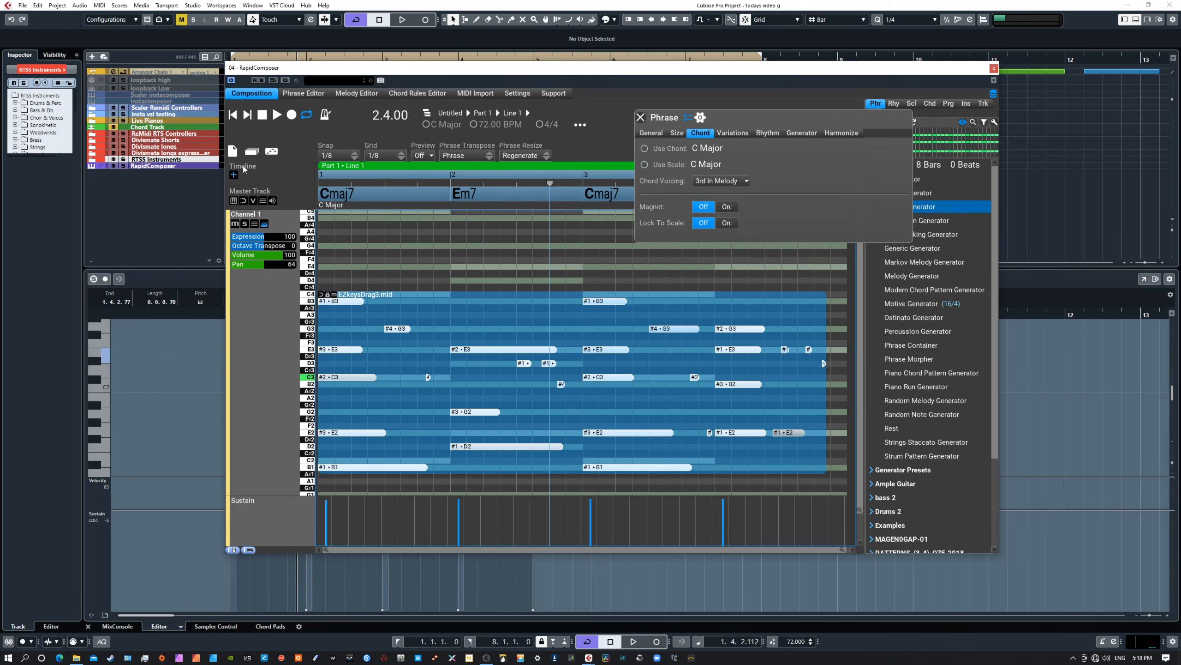
Play the phrase with the 3rd In Melody voicing from the beginning and stop after a listen
click(234, 115)
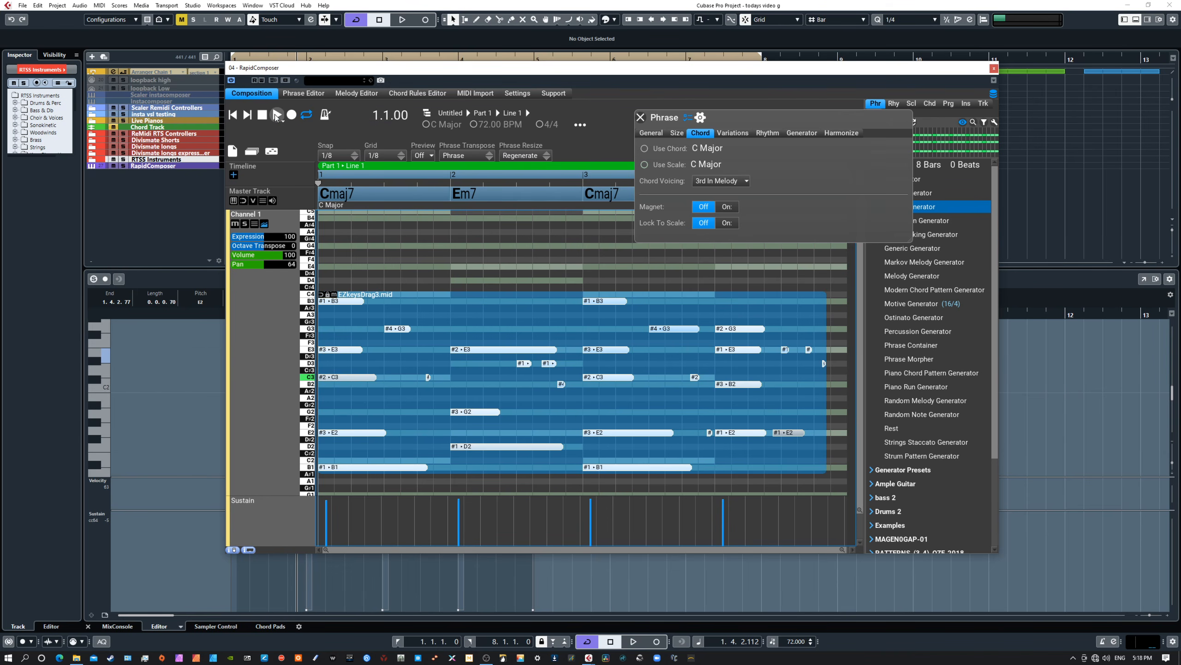
click(277, 115)
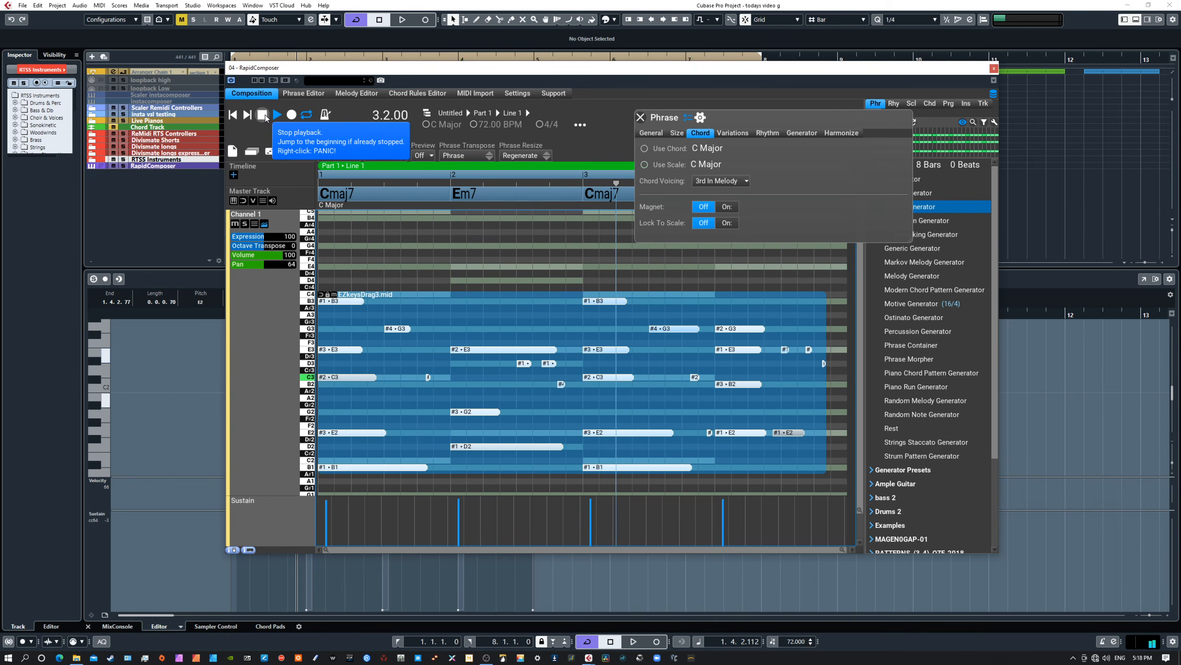
click(264, 115)
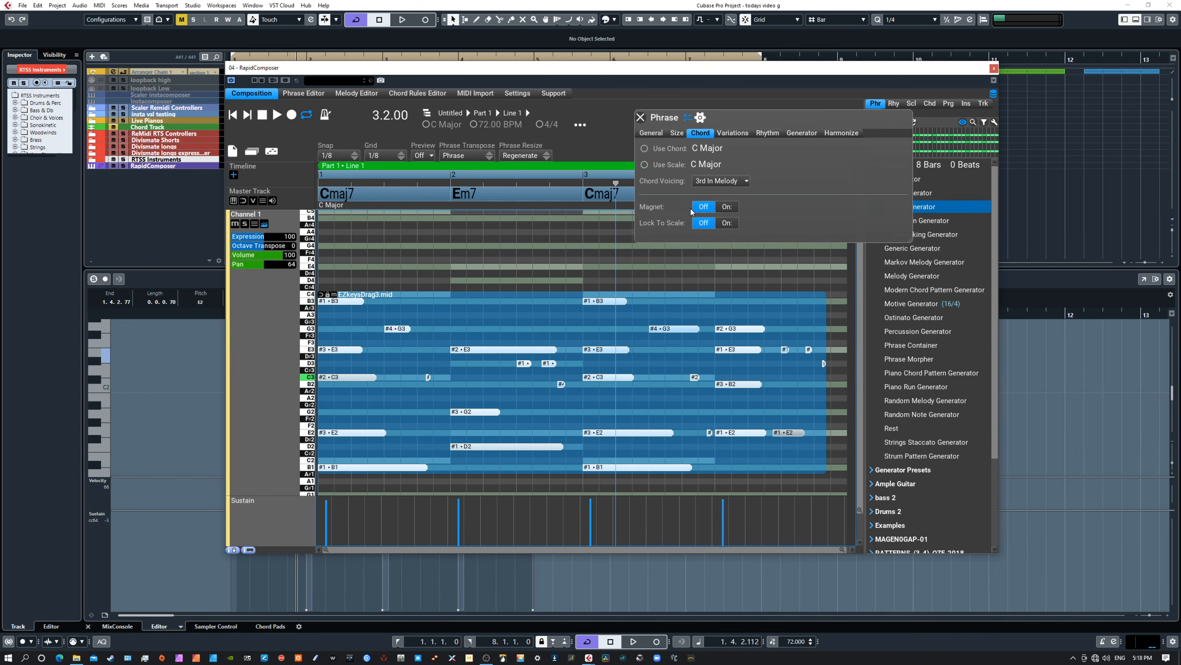
Turn on the phrase's Magnet with Highest Note Follows Envelope and audition the result from the beginning
click(726, 207)
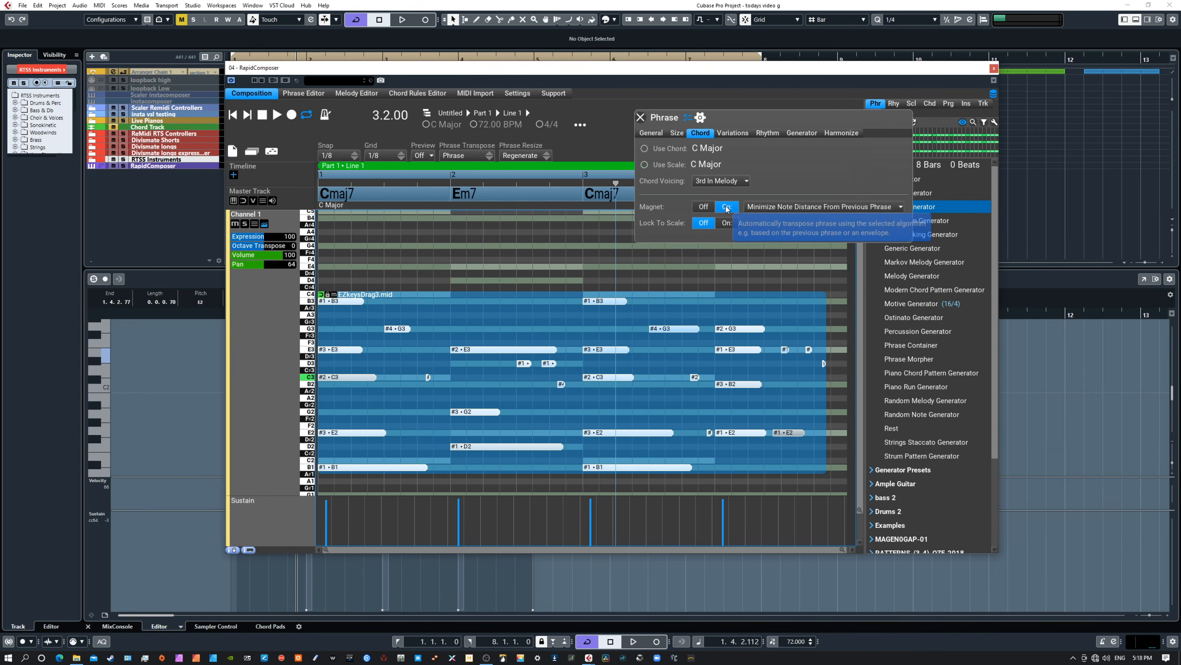
click(320, 293)
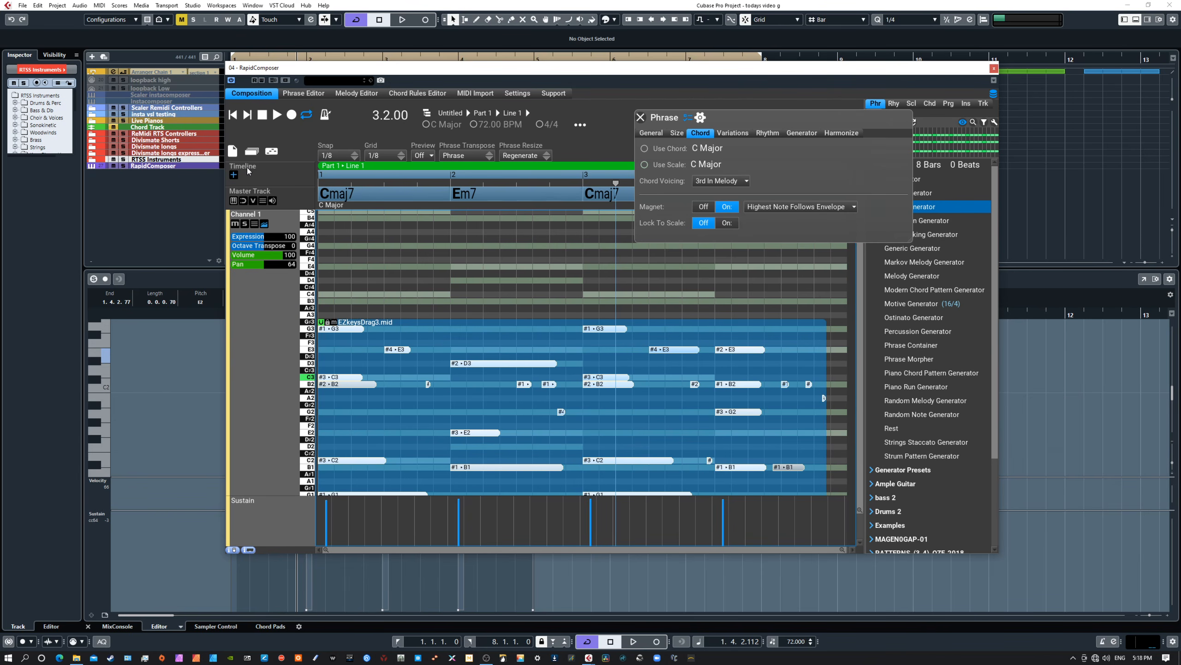
click(234, 118)
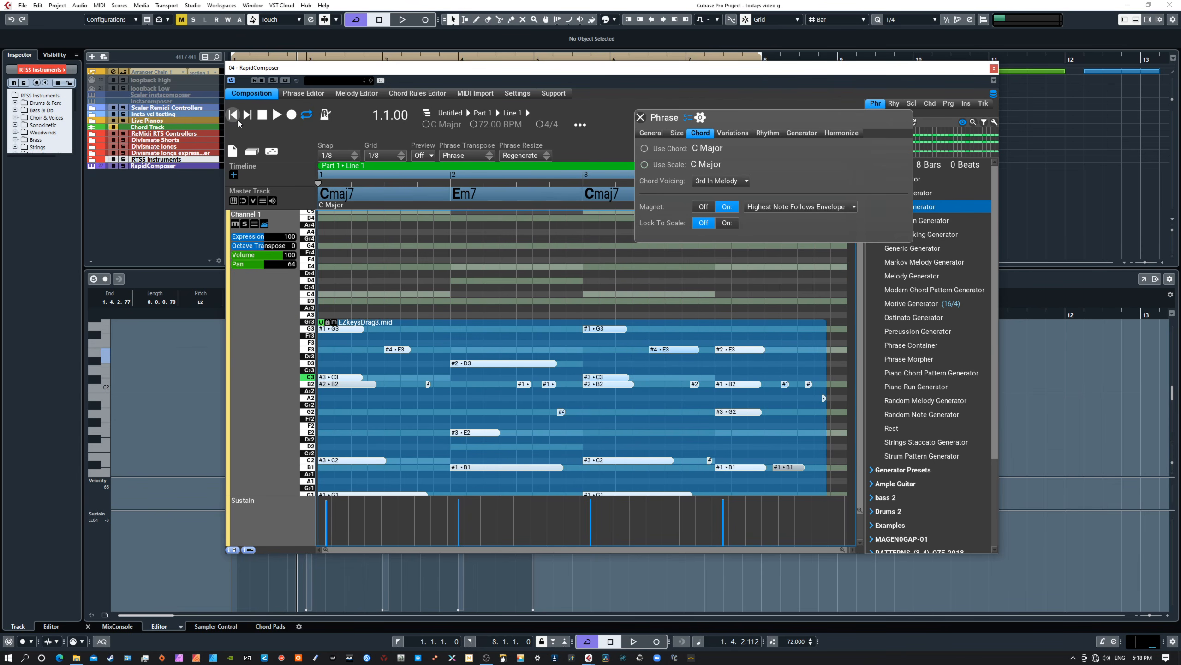
click(277, 115)
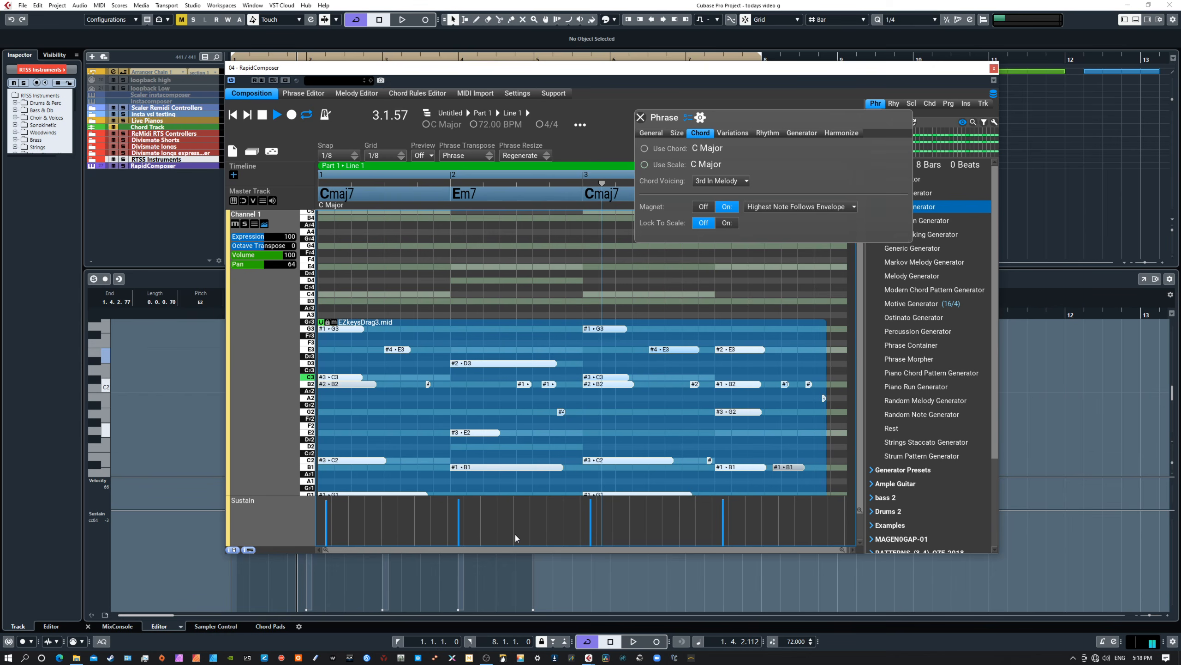
scroll(499, 447, down, 3)
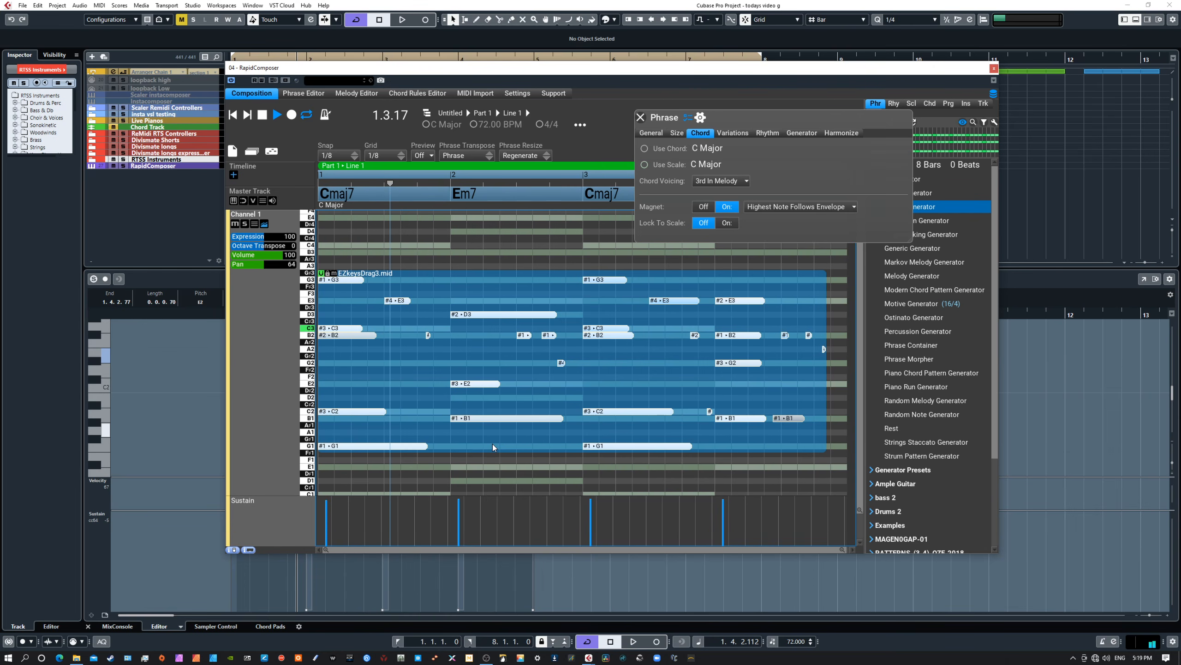
click(263, 114)
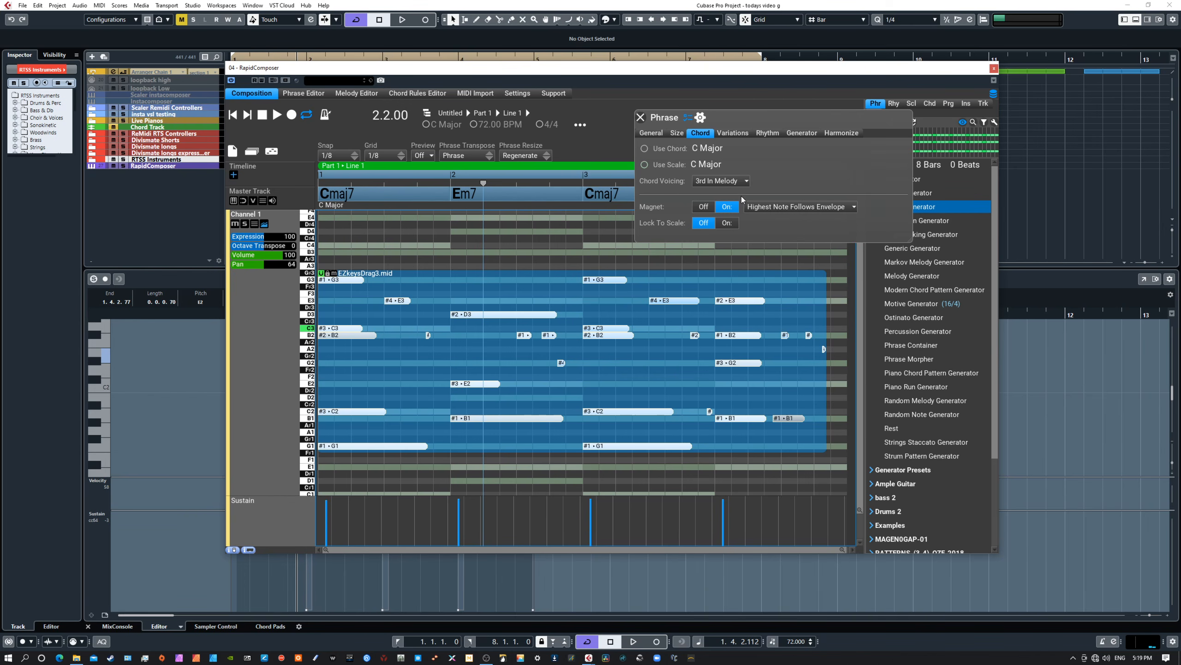
Audition the phrase with the 3rd-5th-7th-Root chord voicing, followed by 3rd-7th-Root-5th, during playback
click(704, 180)
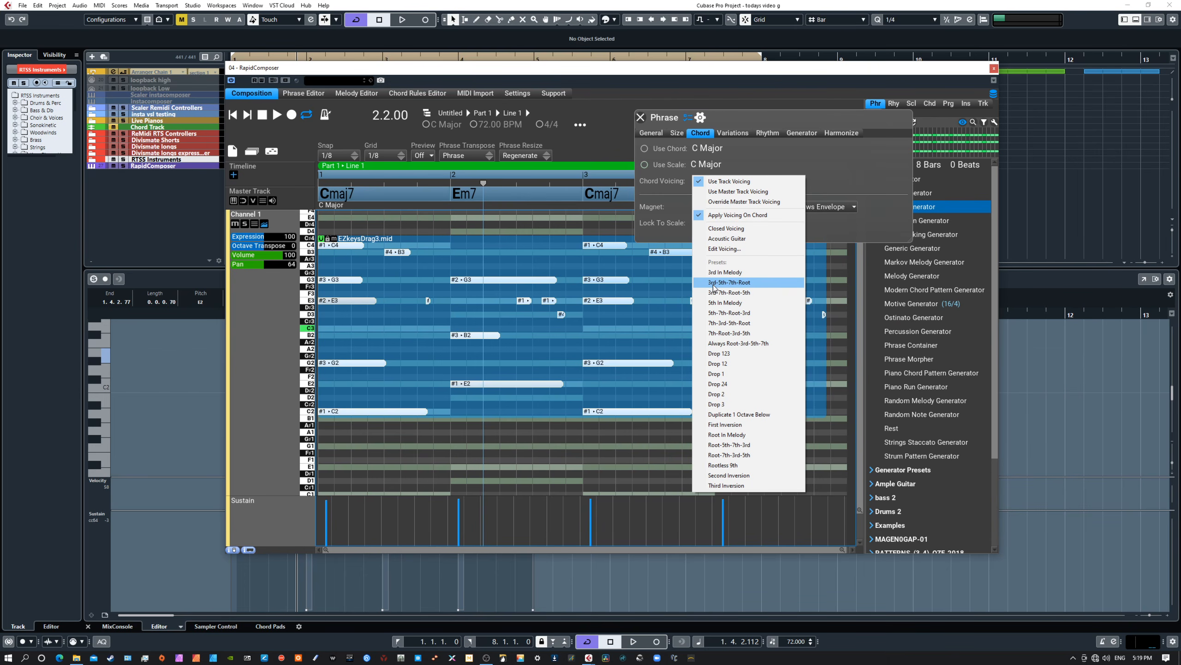
click(713, 283)
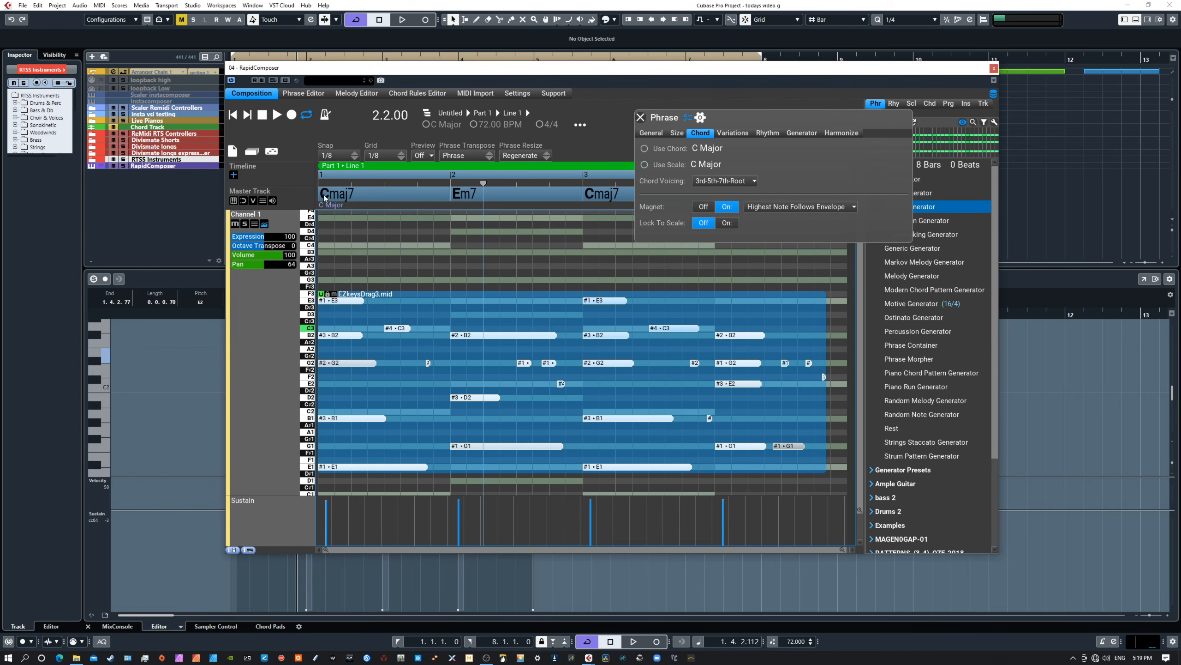
click(276, 116)
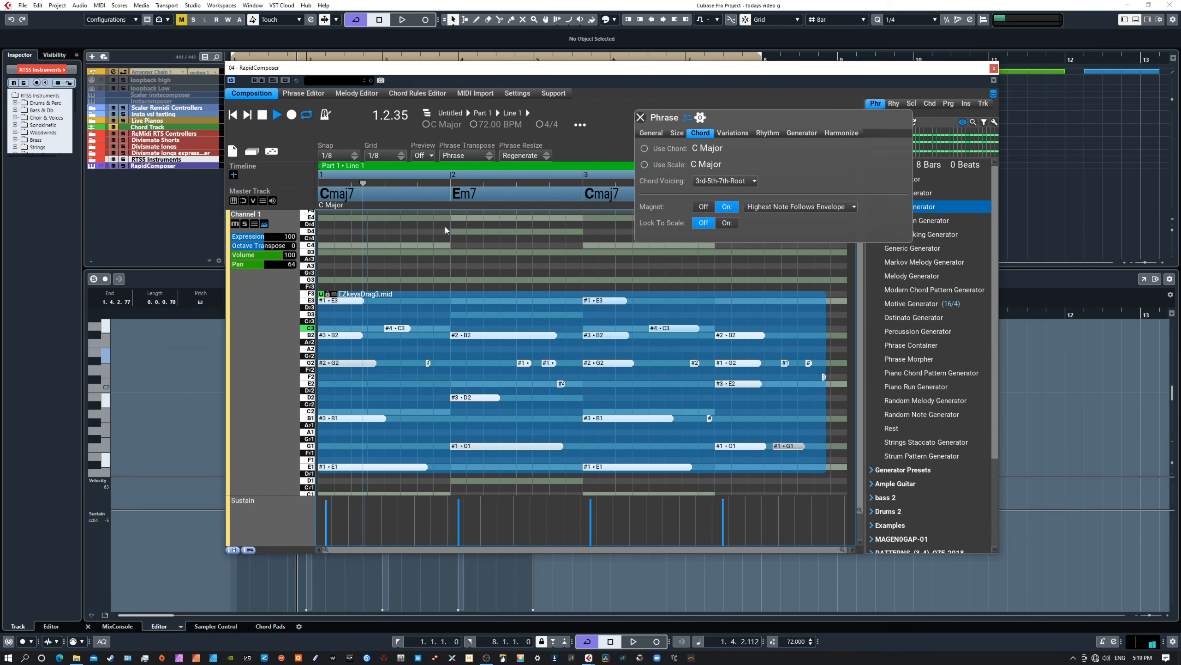
click(716, 181)
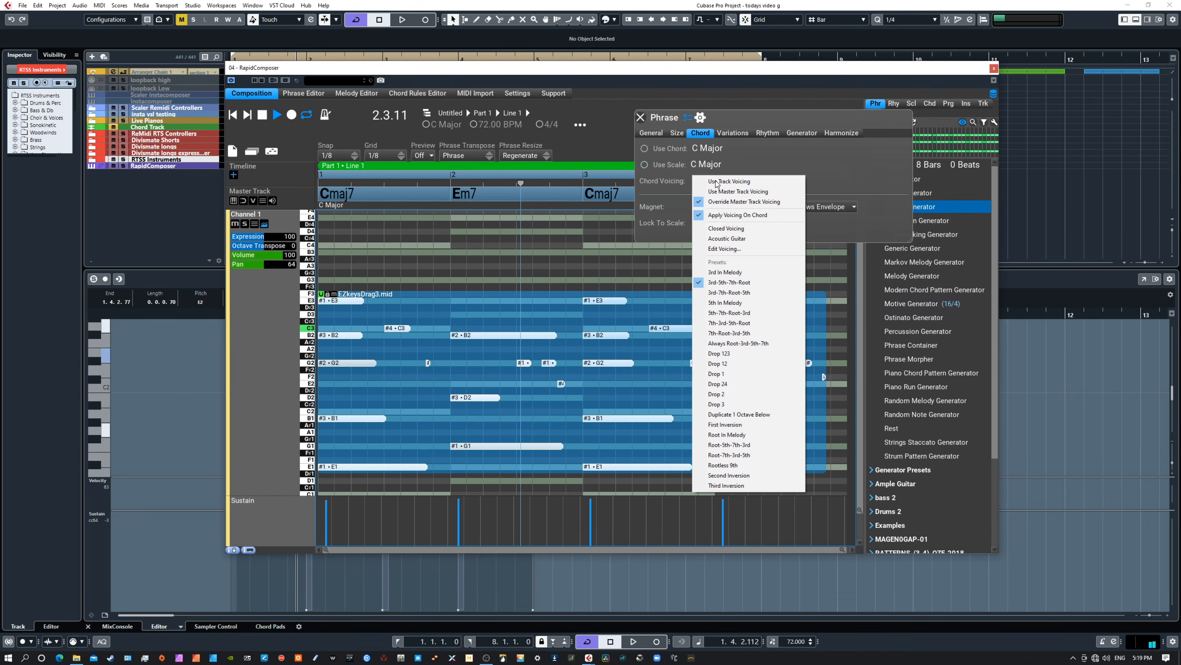
click(728, 292)
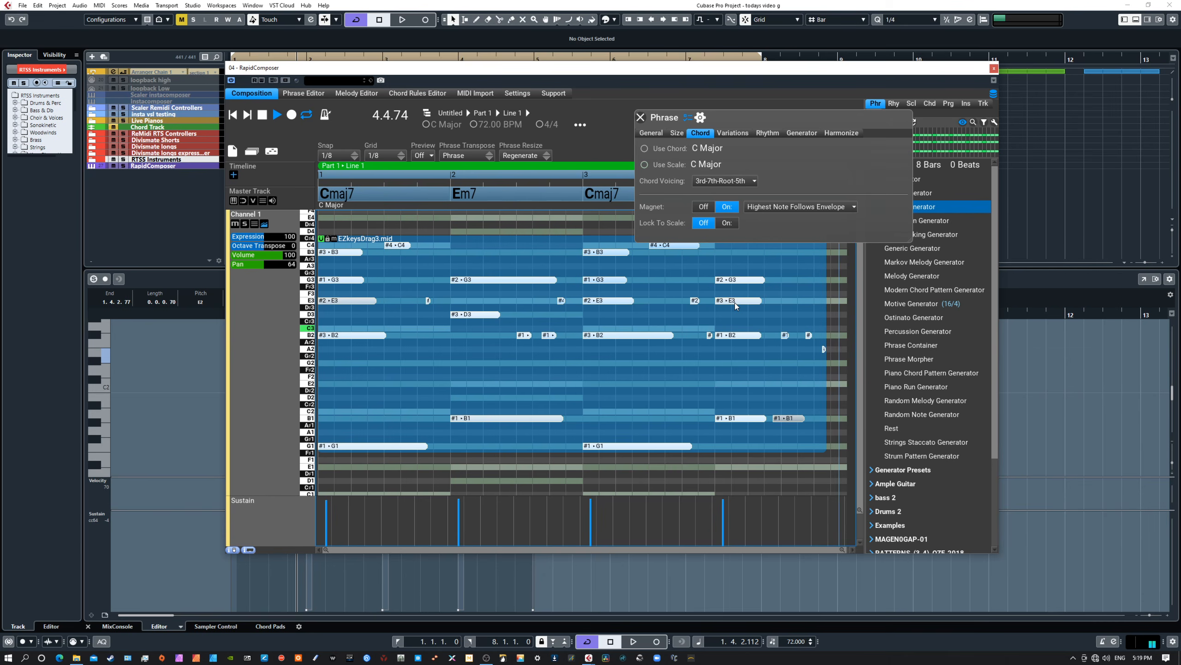
Try the 5th In Melody and 5th-7th-Root-3rd chord voicings on the playing phrase
click(720, 183)
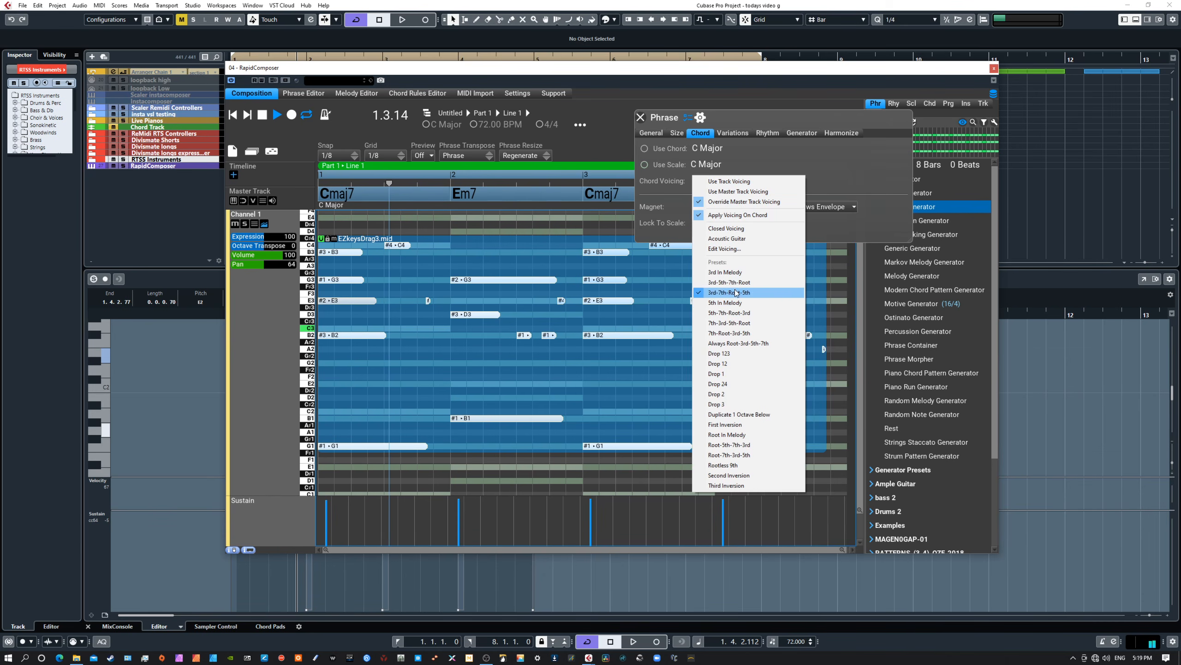
click(730, 303)
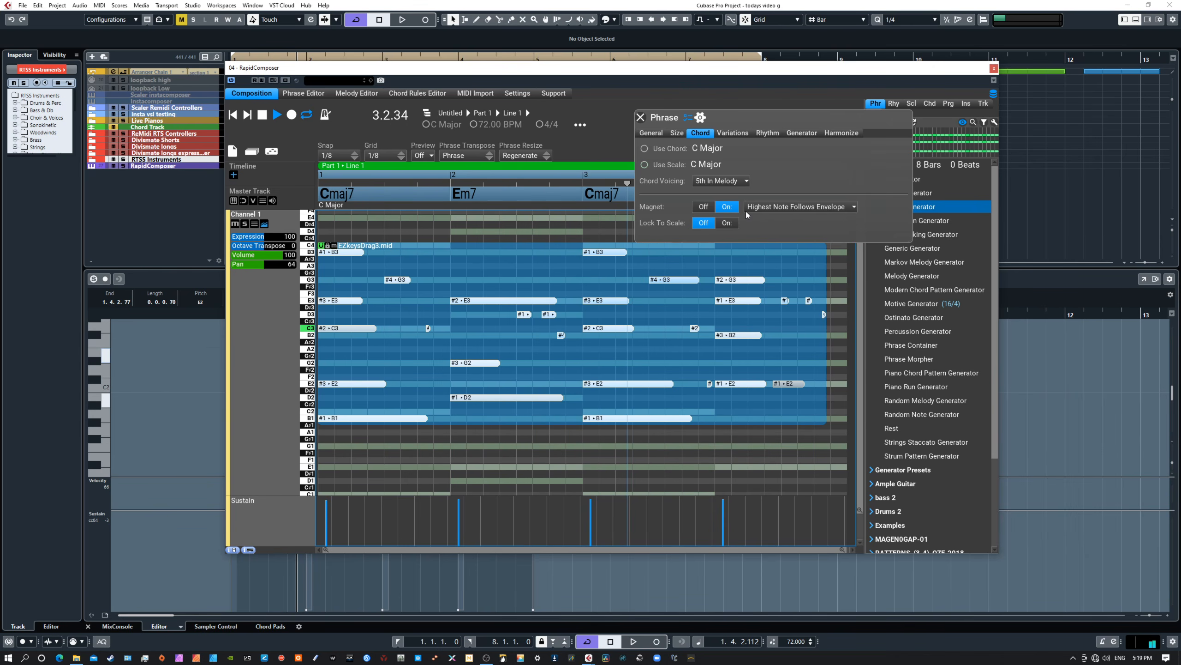
click(717, 181)
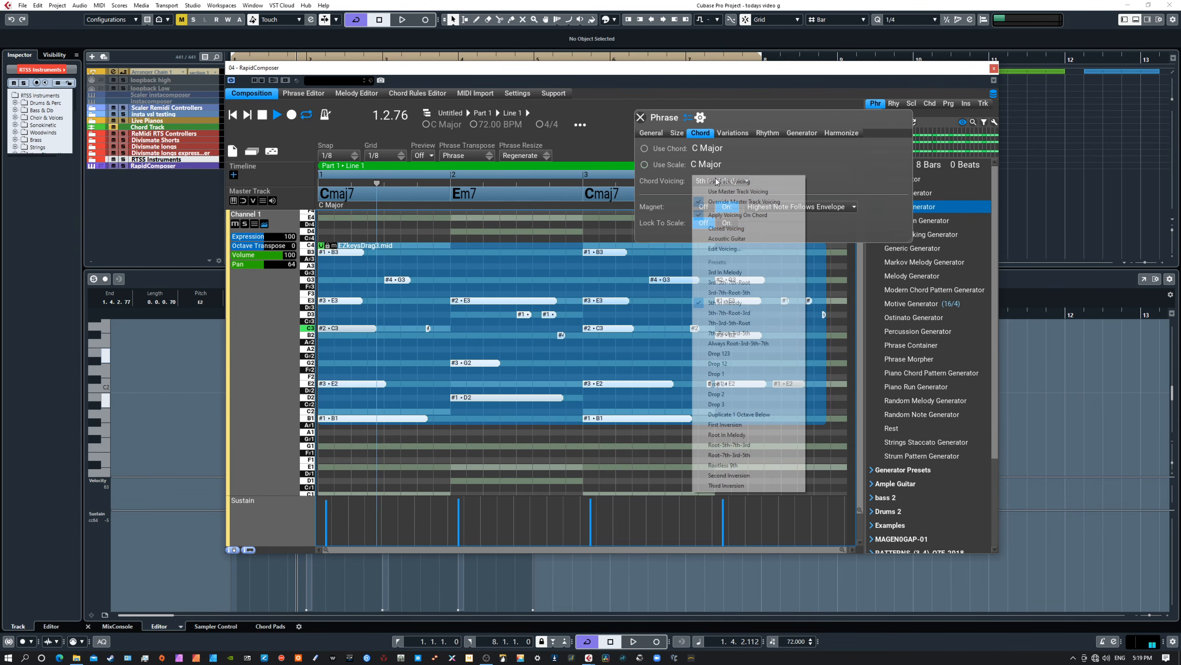
click(727, 313)
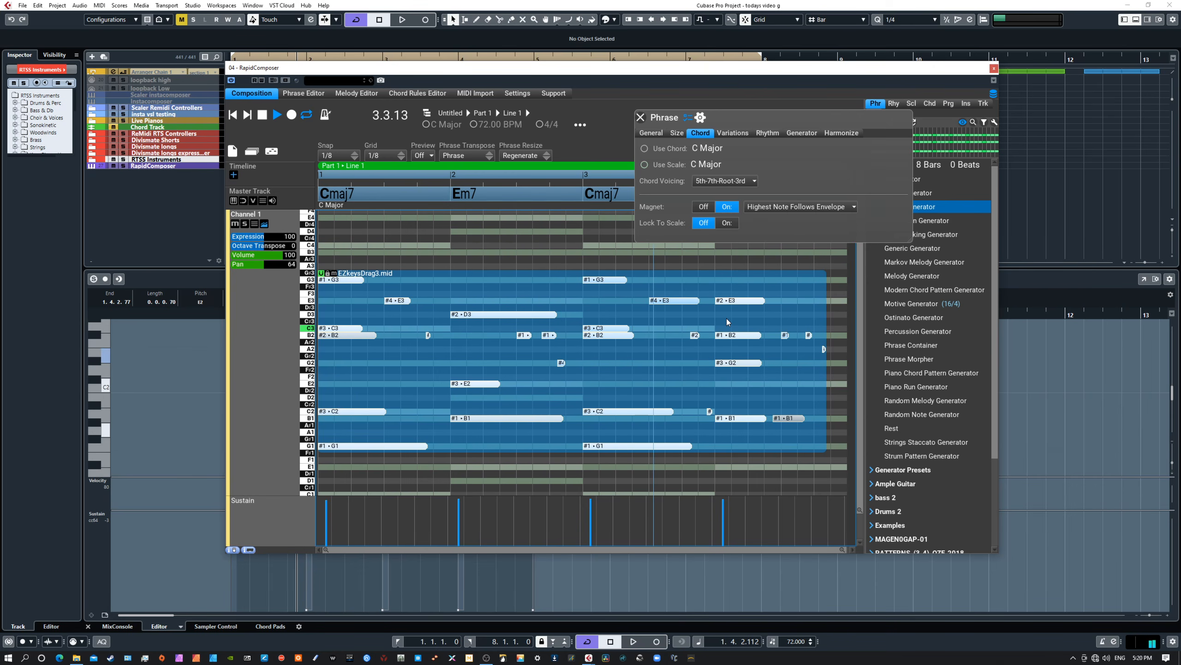
Try the Drop 123 and First Inversion chord voicings on the phrase while it plays
click(715, 181)
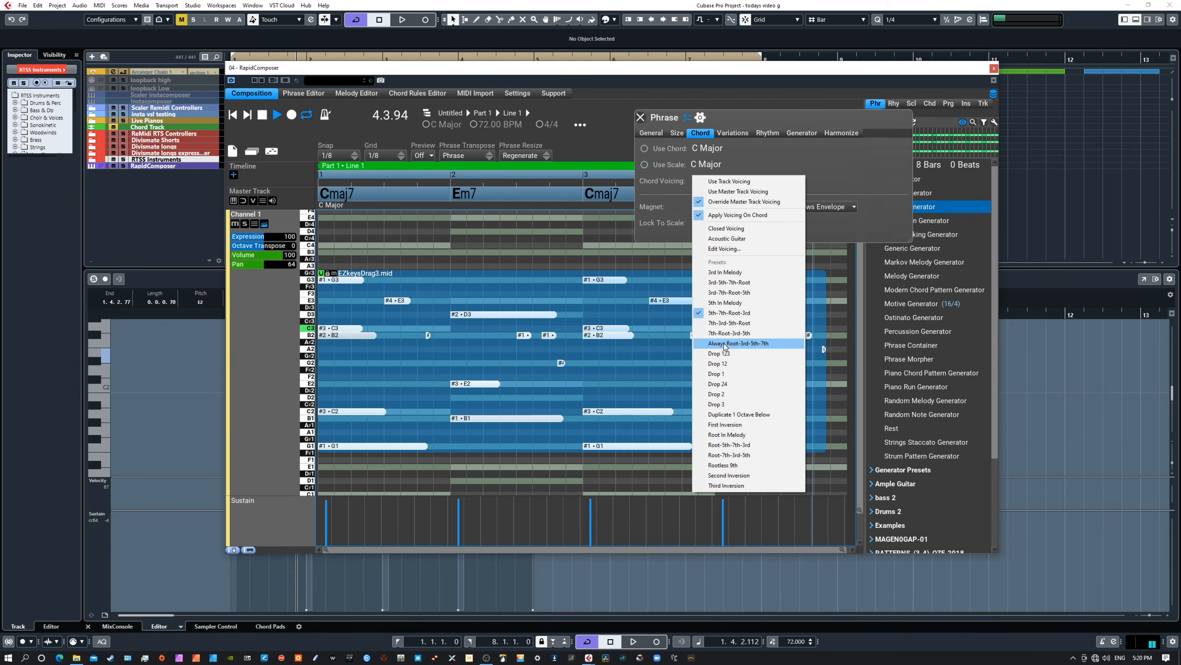
click(719, 353)
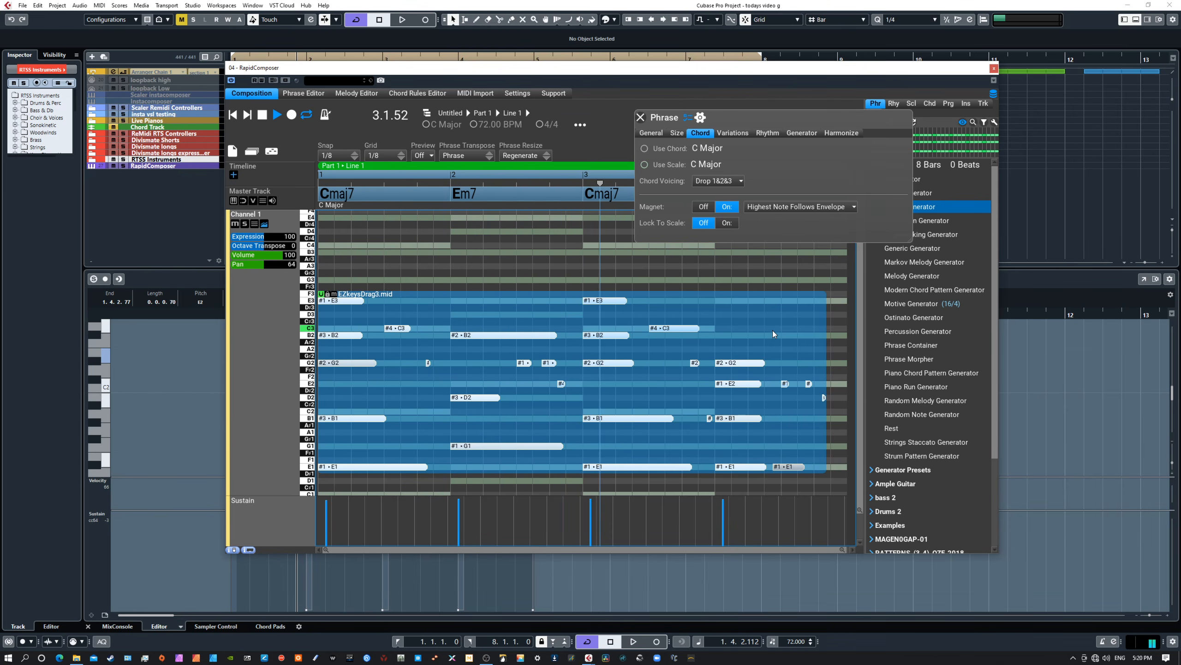
click(707, 181)
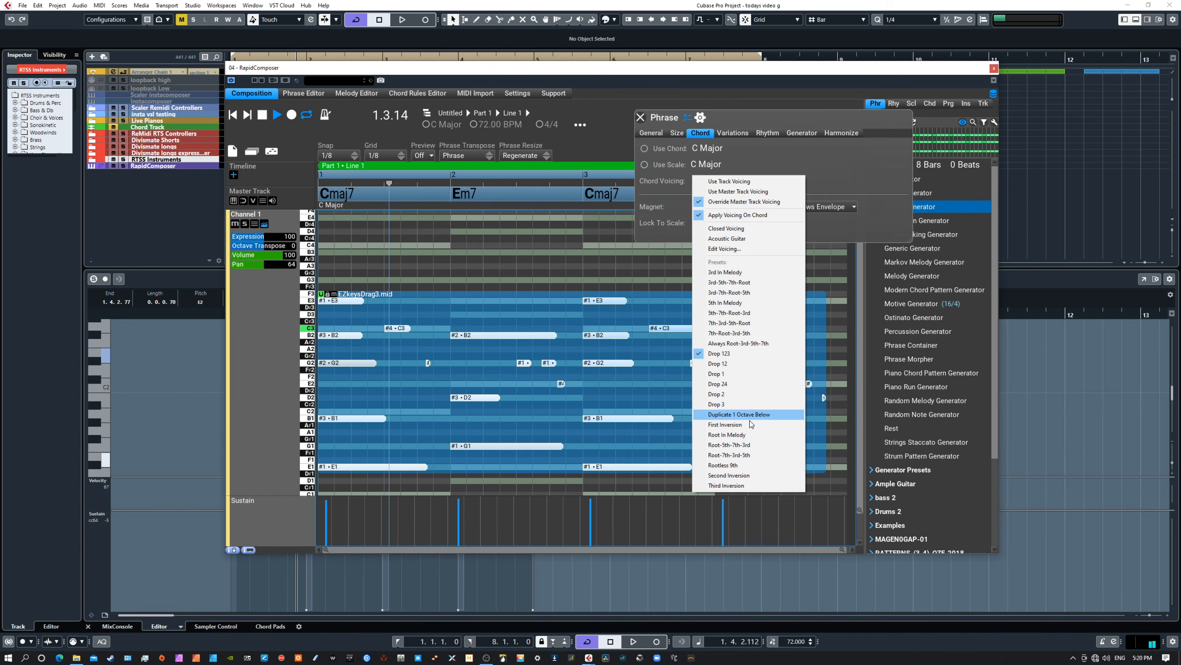
click(724, 424)
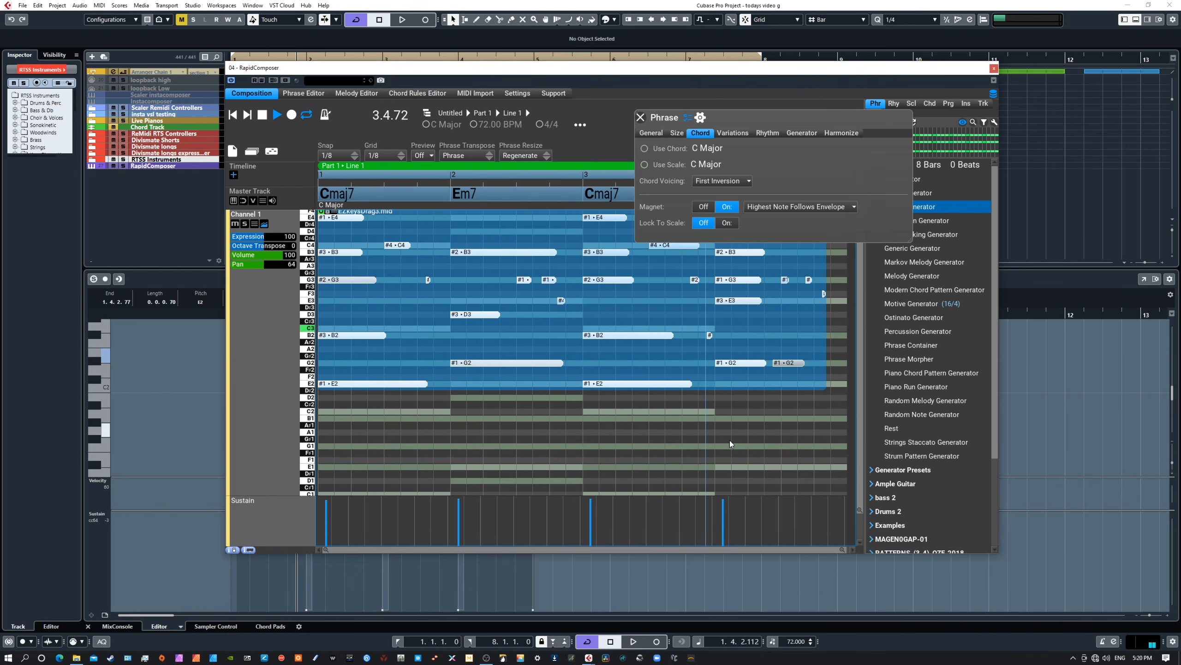
Switch the playing phrase's chord voicing to Second Inversion and listen to it
click(715, 180)
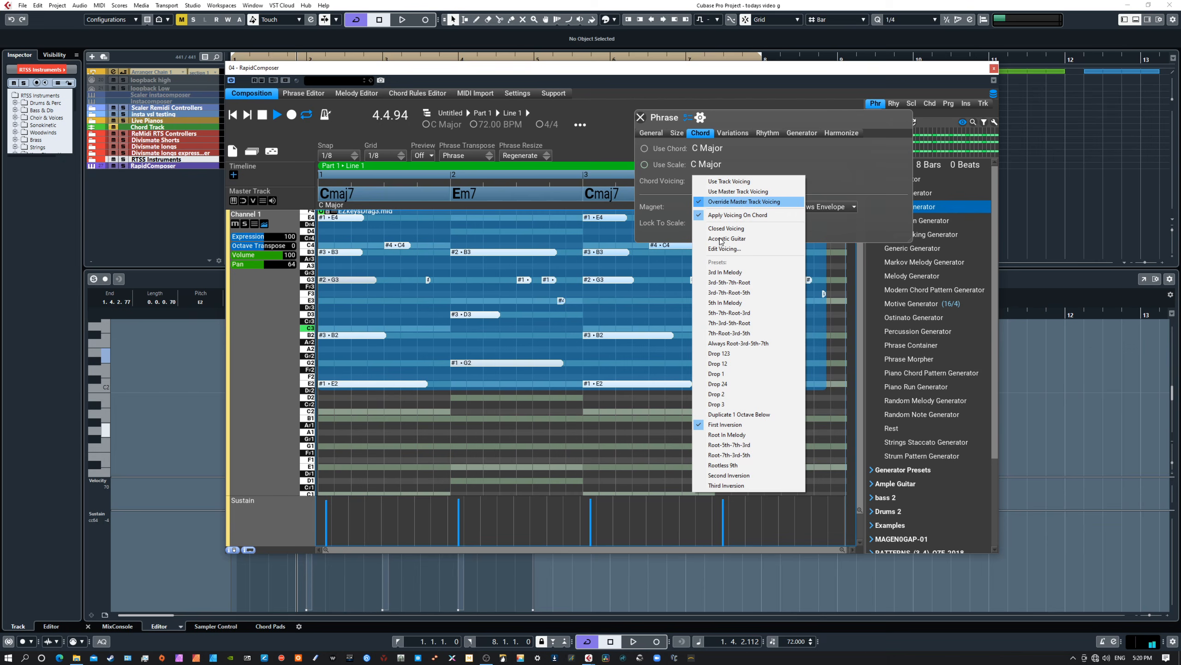
click(729, 475)
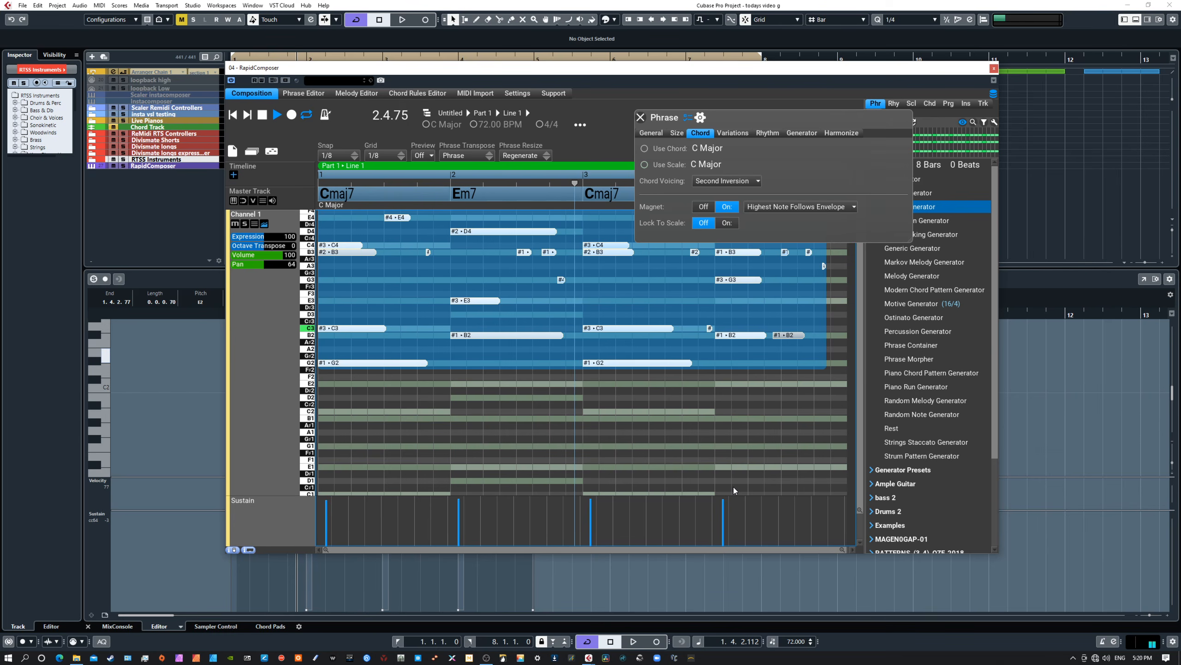
scroll(624, 396, up, 4)
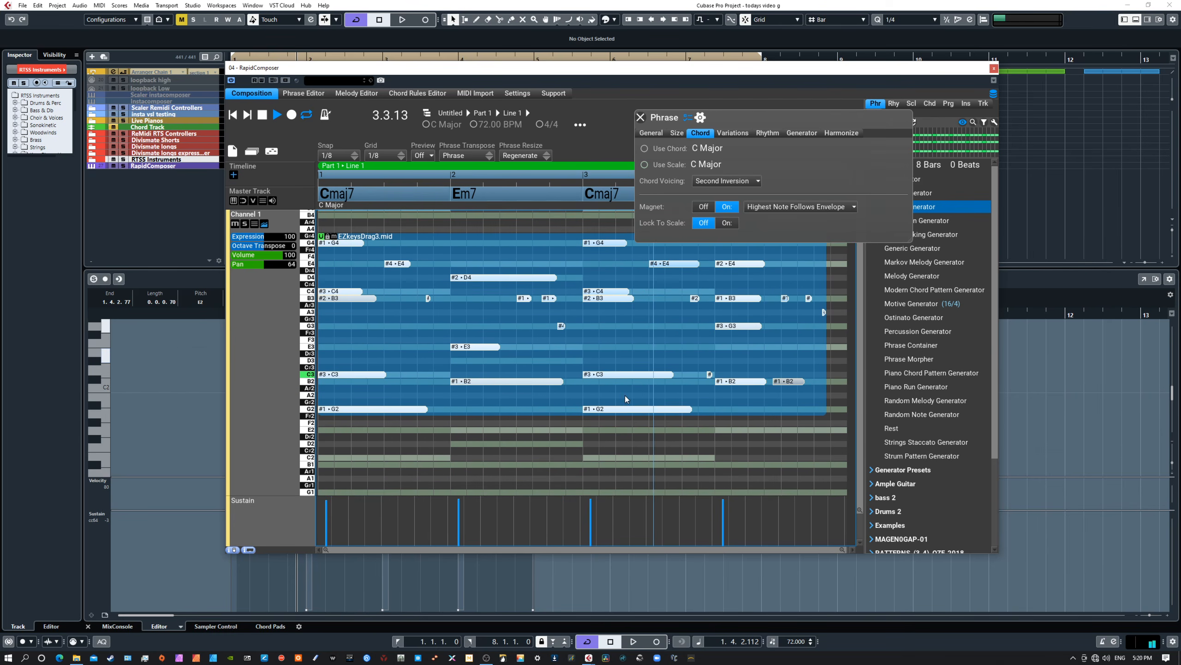
scroll(625, 395, up, 1)
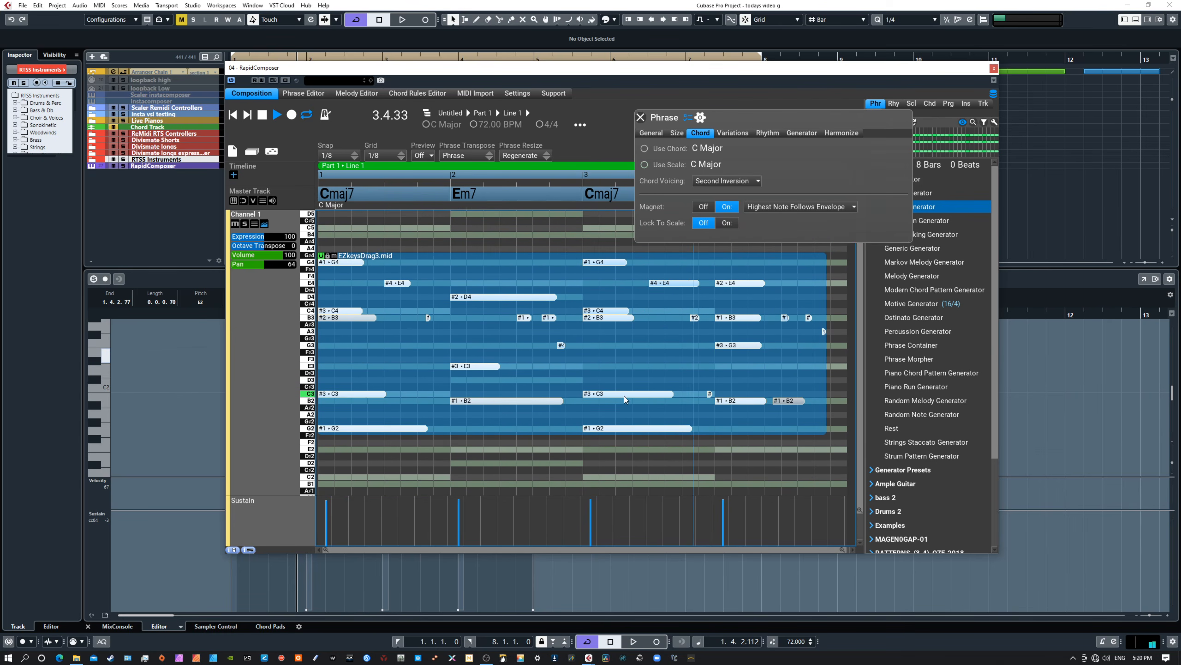
Set the phrase's chord voicing to Third Inversion, listen to it and stop playback
click(716, 181)
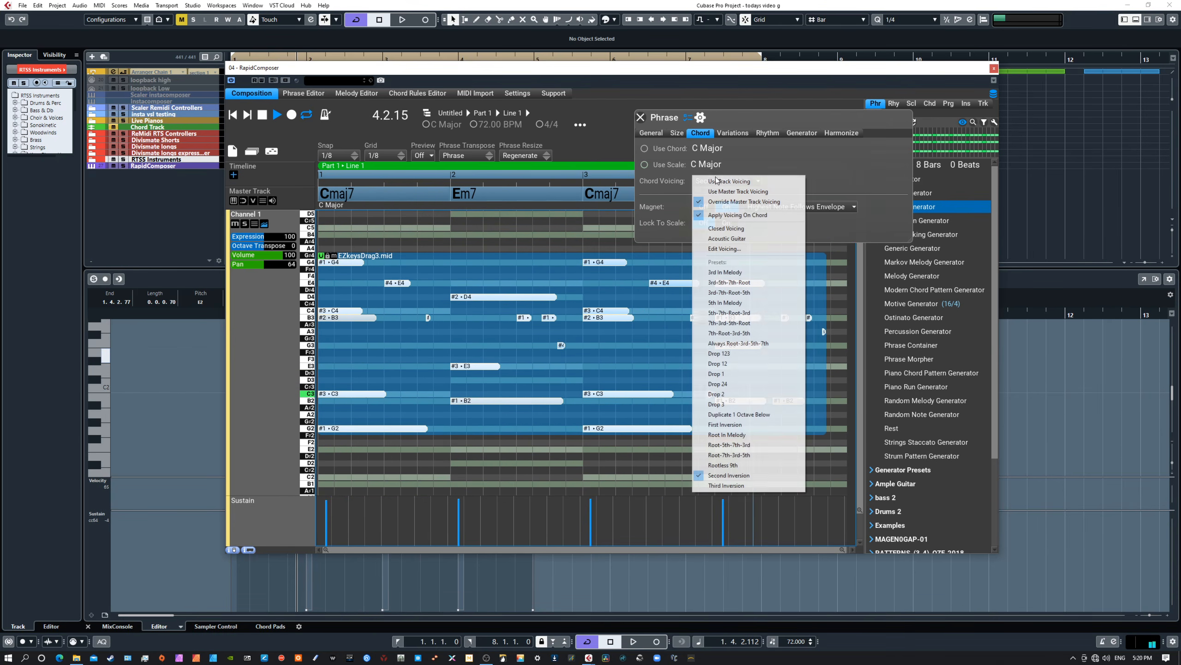
click(725, 485)
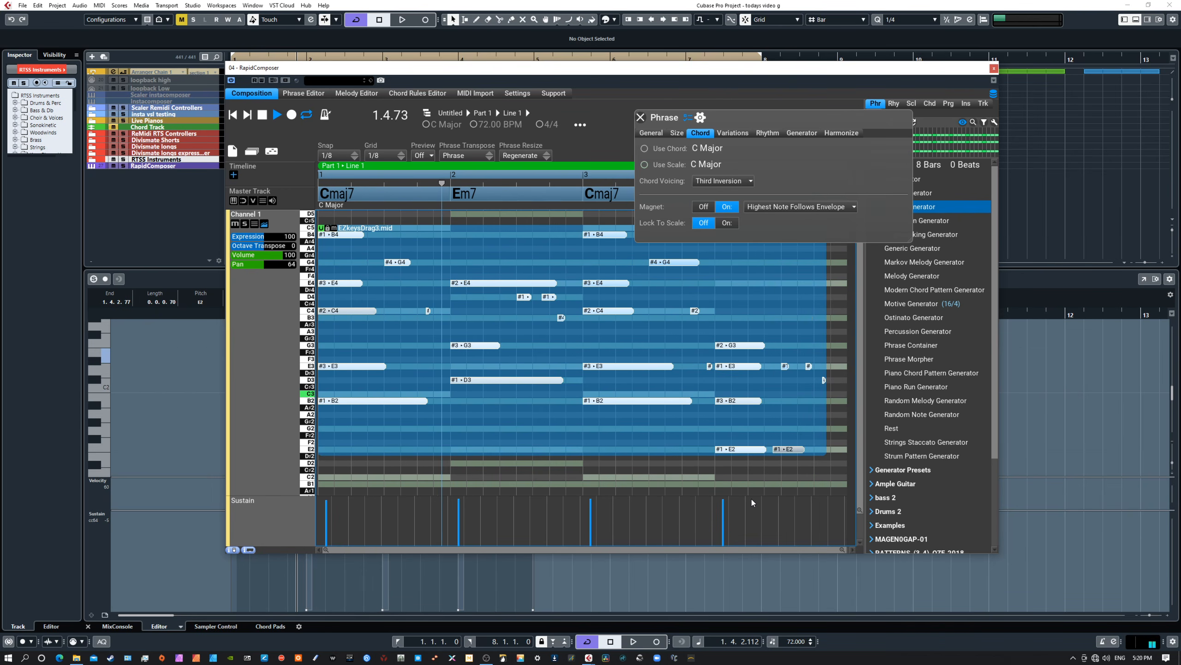
click(263, 116)
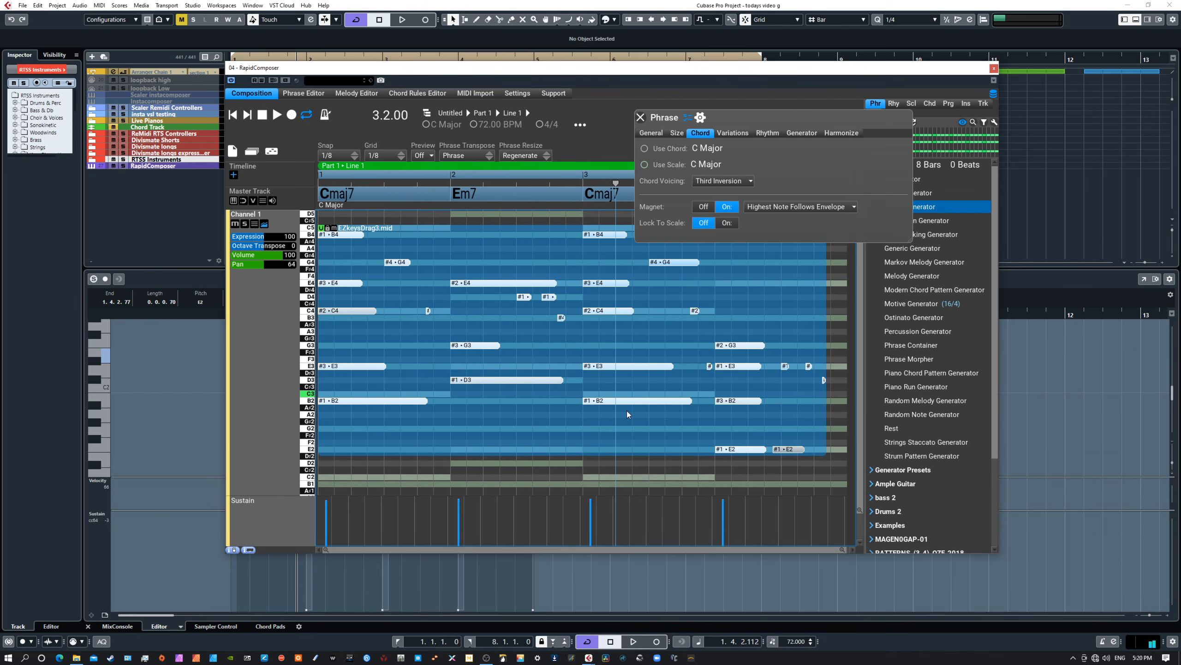
Try the Rootless 9th chord voicing on the phrase and briefly bring the EZkeys window into view for comparison
click(710, 182)
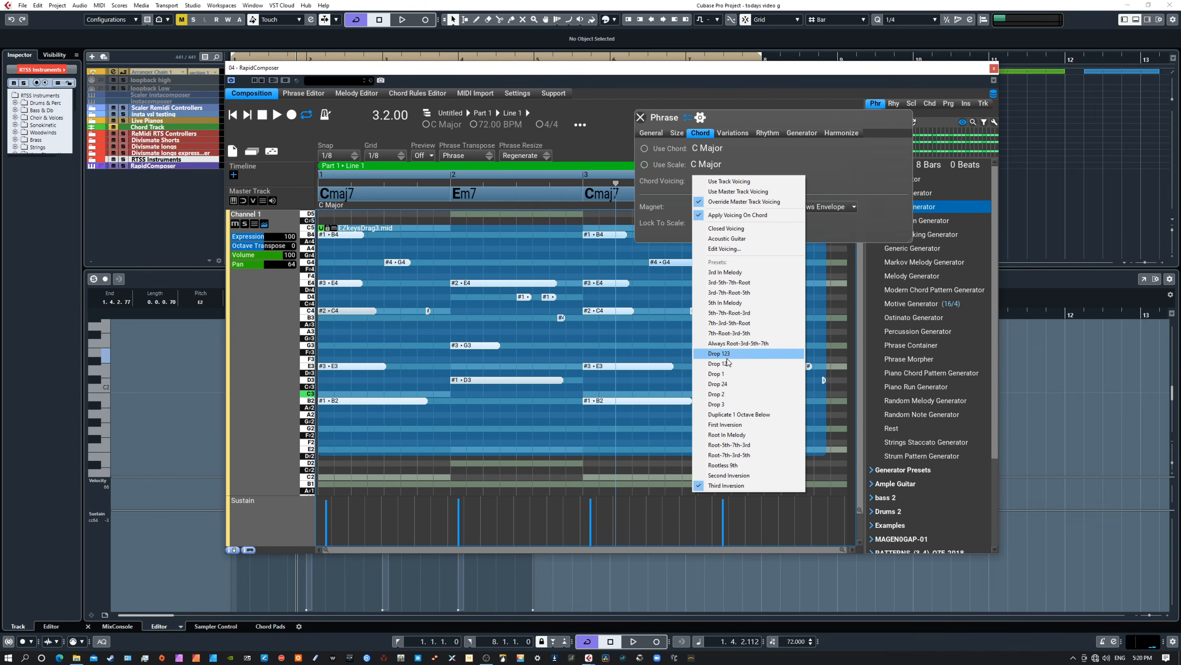
click(732, 466)
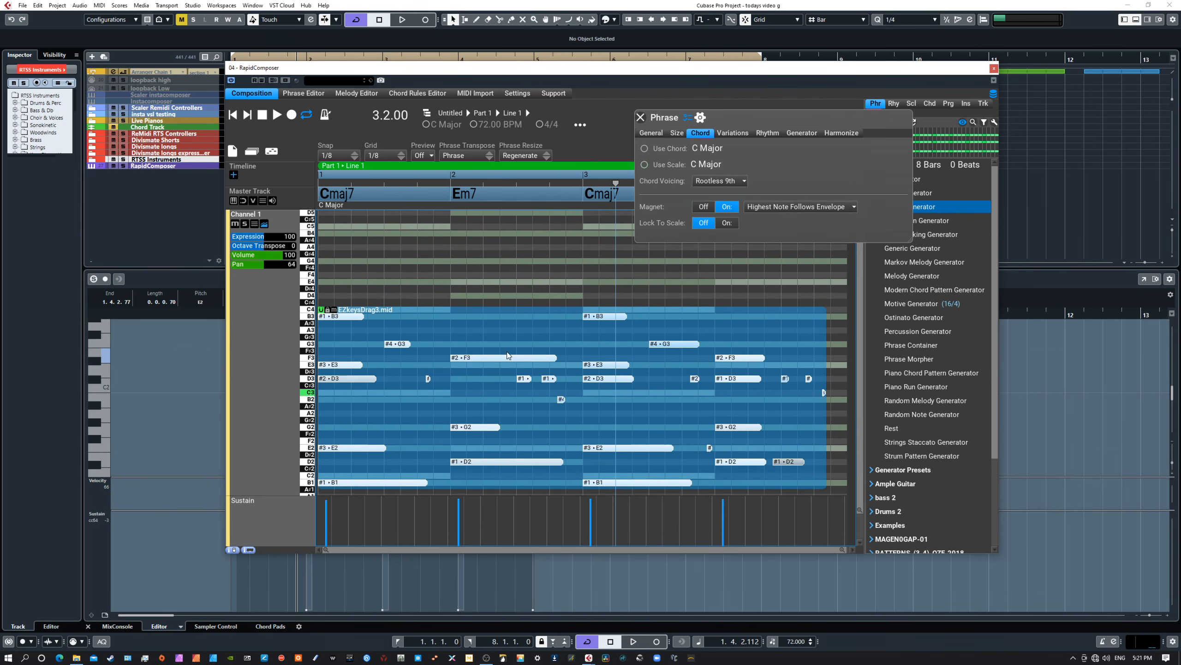
scroll(507, 350, down, 1)
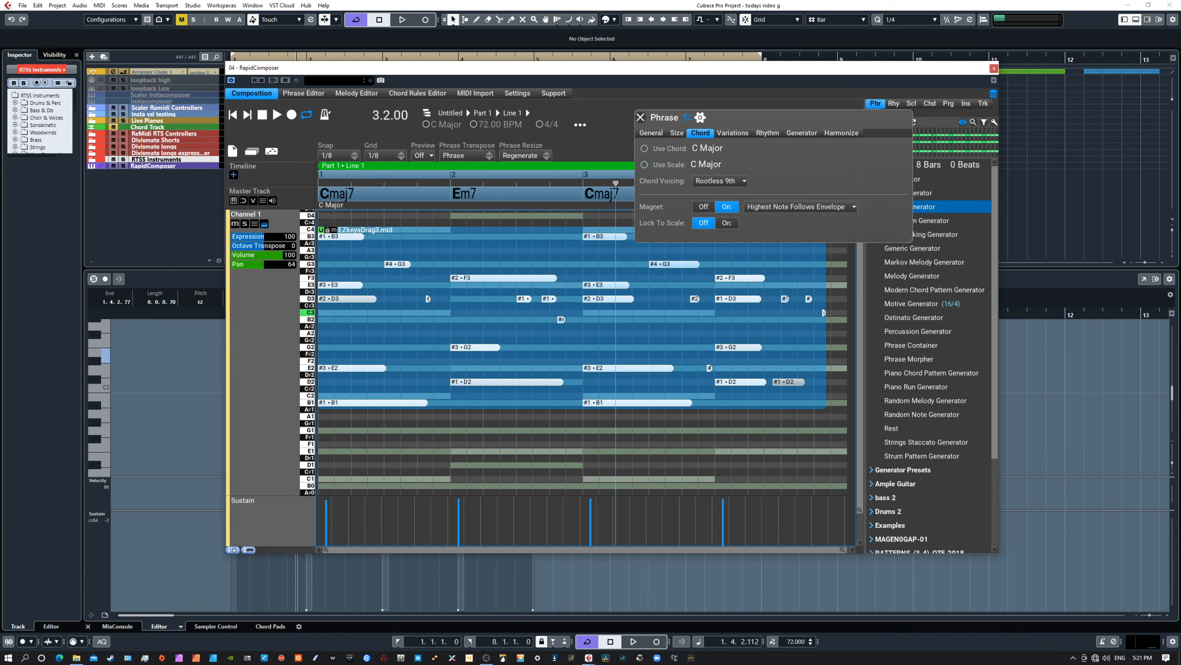
drag(0, 154, 378, 260)
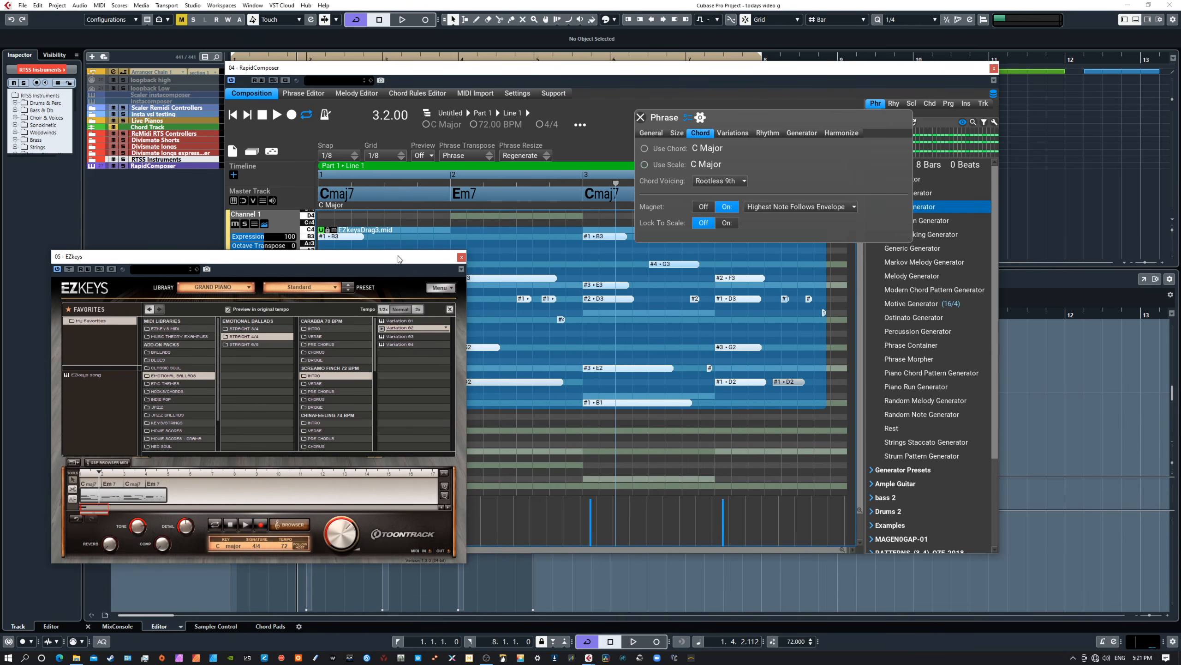
drag(397, 259, 0, 153)
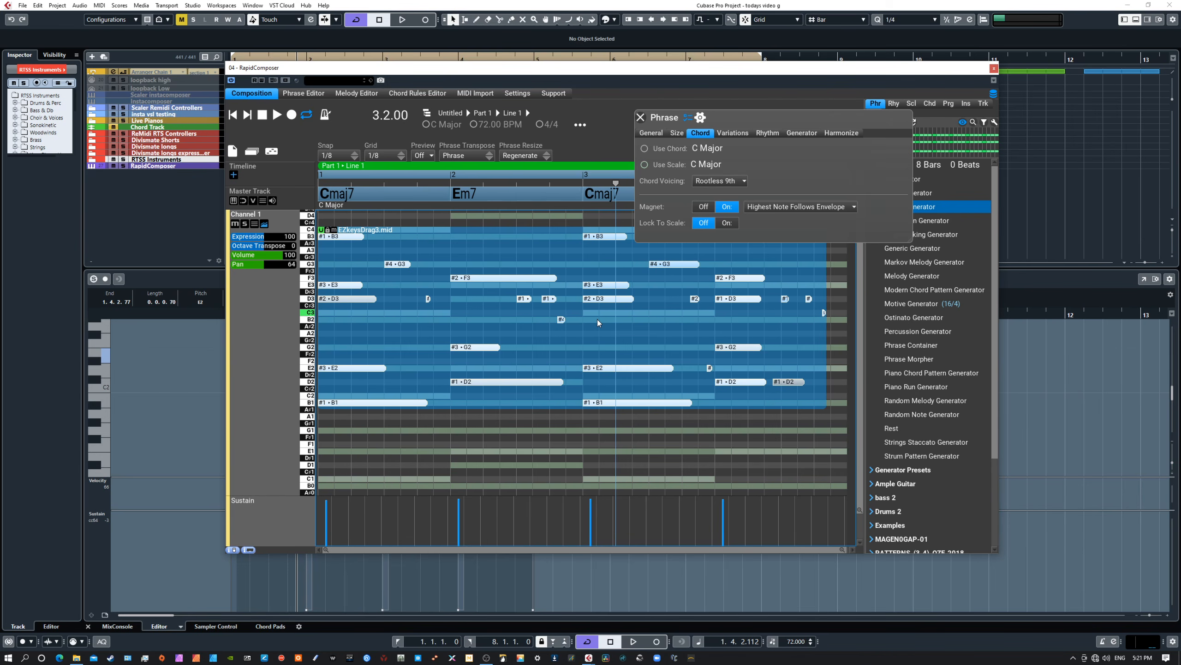
Set the phrase's chord voicing to First Inversion
click(711, 180)
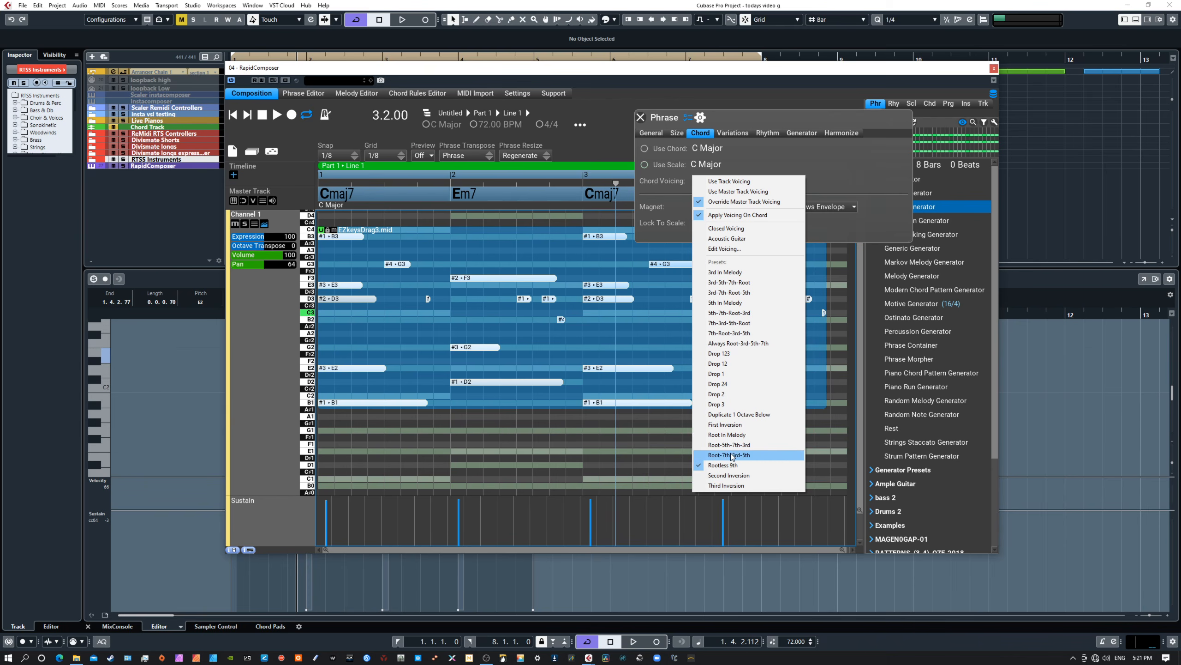
click(719, 425)
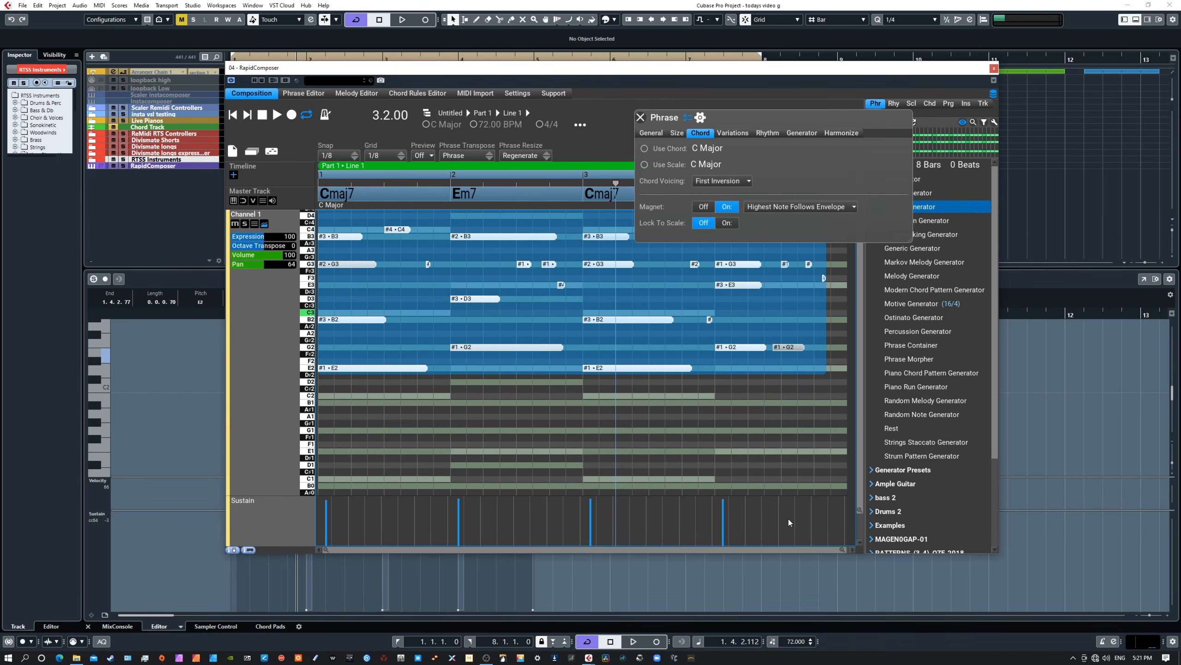
scroll(646, 403, up, 3)
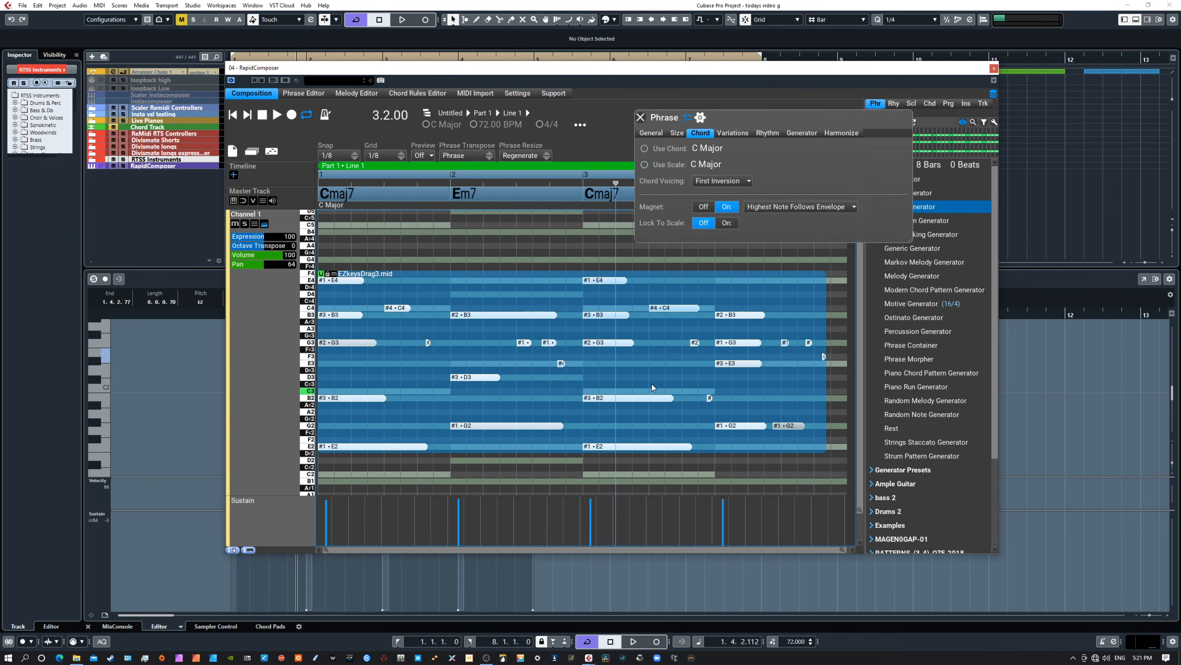
Show the master track's Chord Voicing lane and move the phrase inspector clear of it
drag(721, 116, 732, 284)
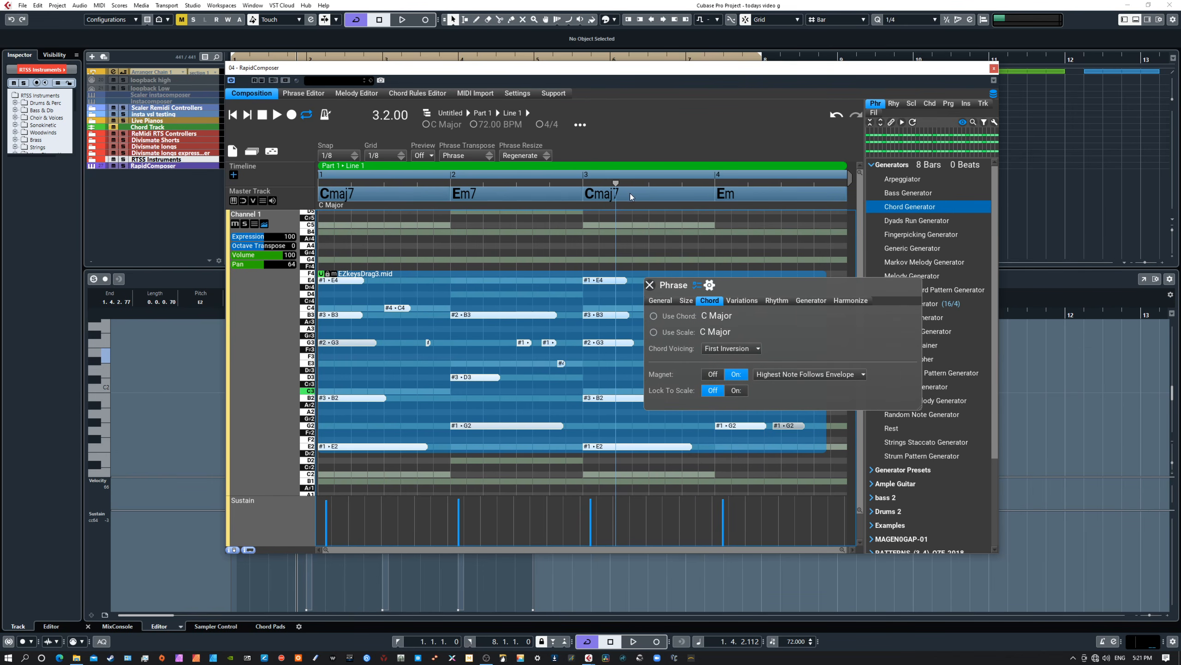
click(262, 201)
click(296, 231)
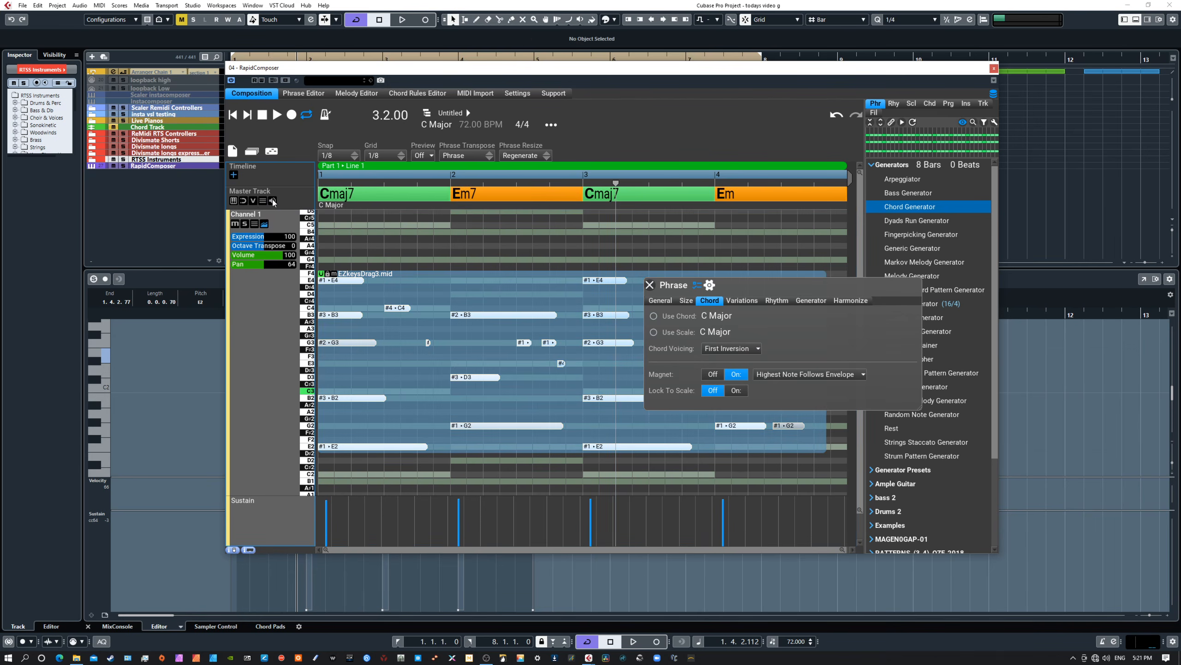
click(253, 201)
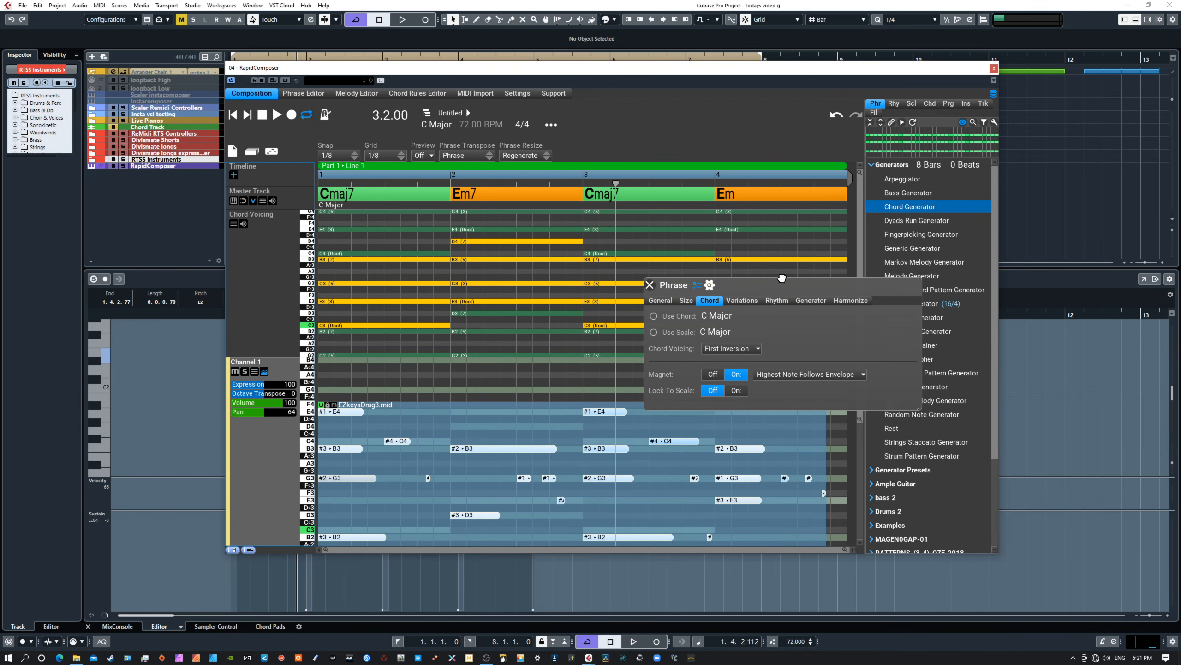
drag(782, 282, 751, 90)
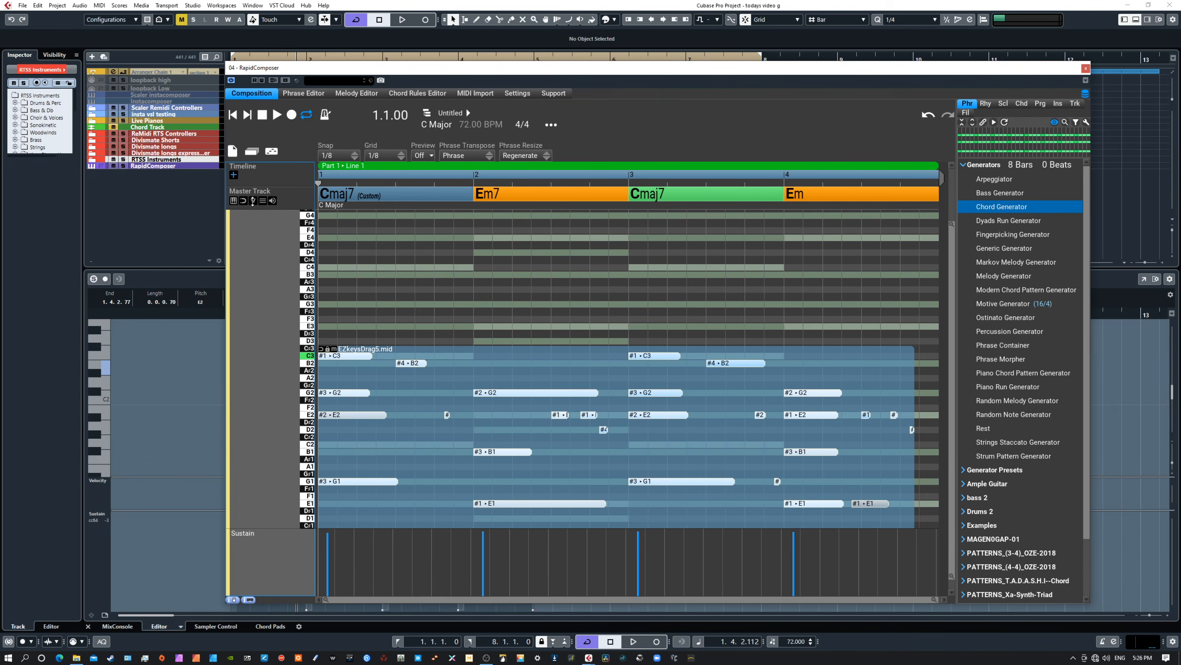
Show the master track's Chord Voicing lane, and switch G3 of the first Cmaj7 off and on again
click(411, 389)
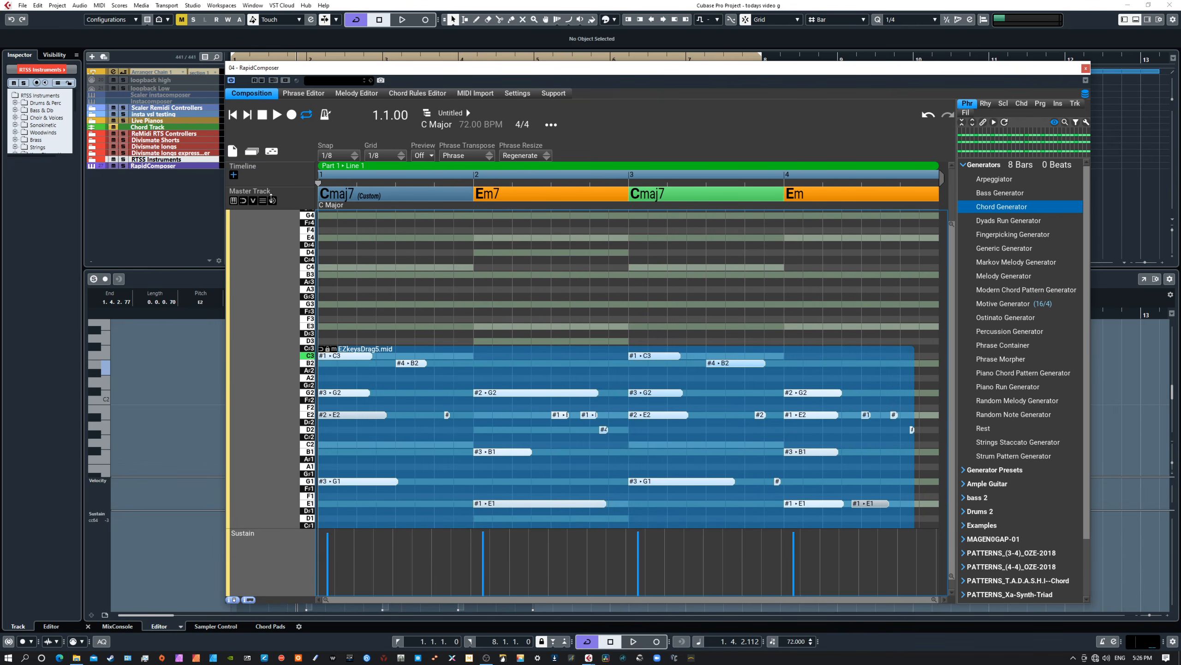
click(253, 200)
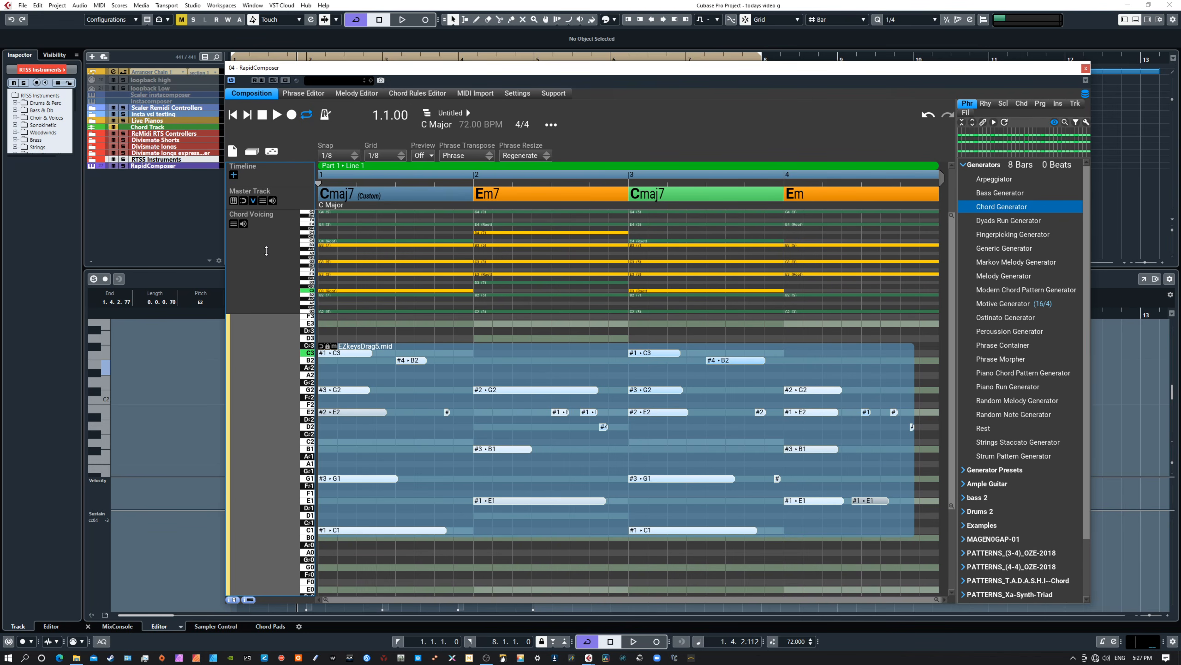
click(383, 260)
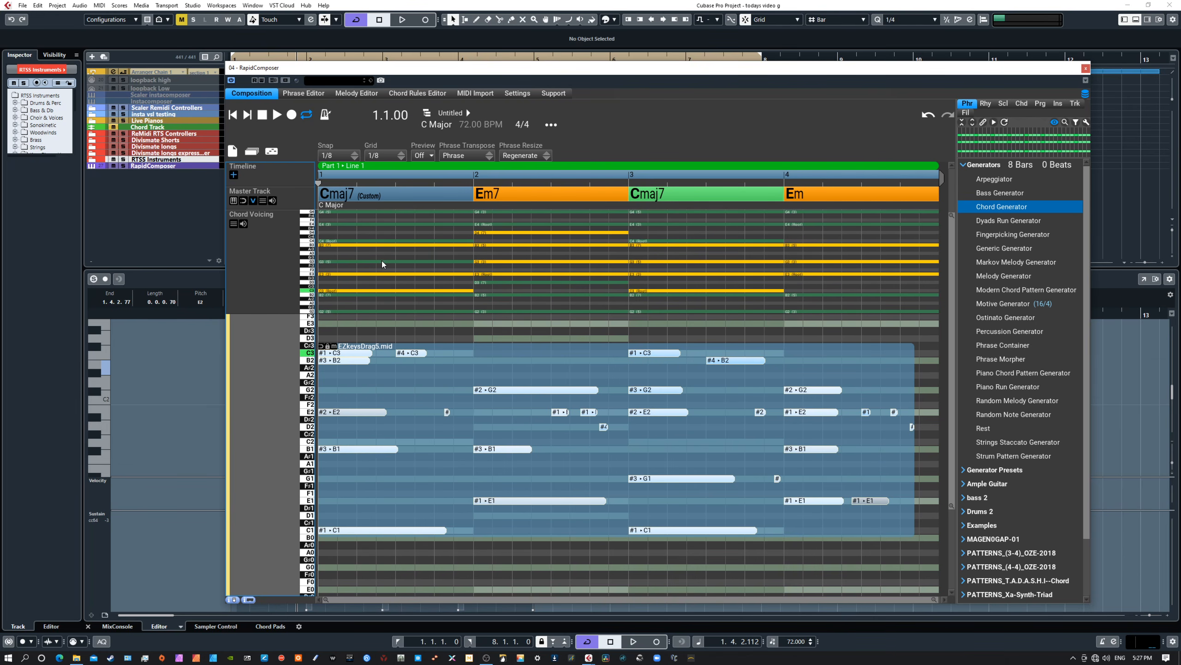
click(381, 261)
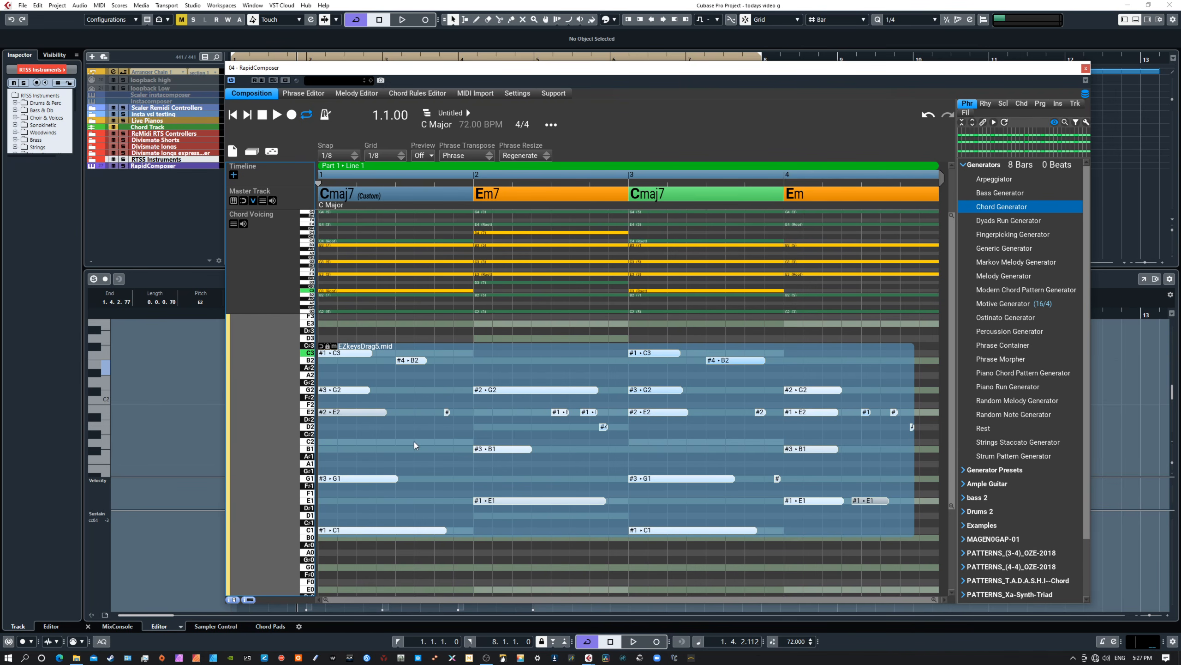
Open the EZkeysDrag5.mid phrase's chord settings and choose Use Master Track Voicing as its chord voicing
click(433, 408)
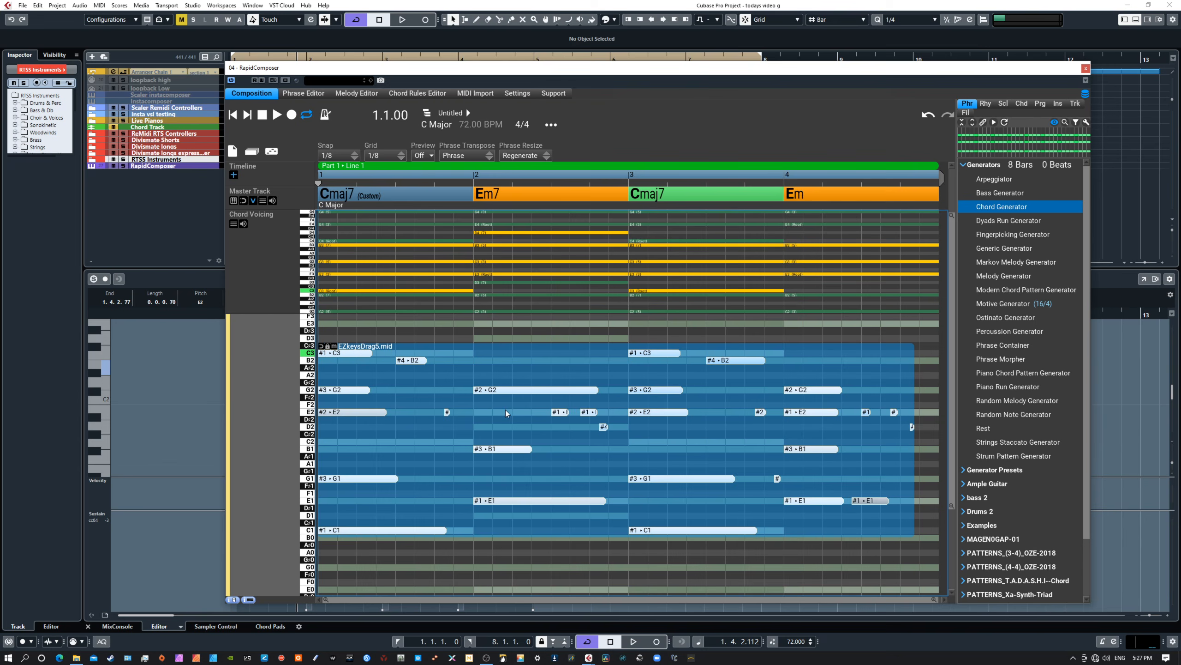
double_click(433, 388)
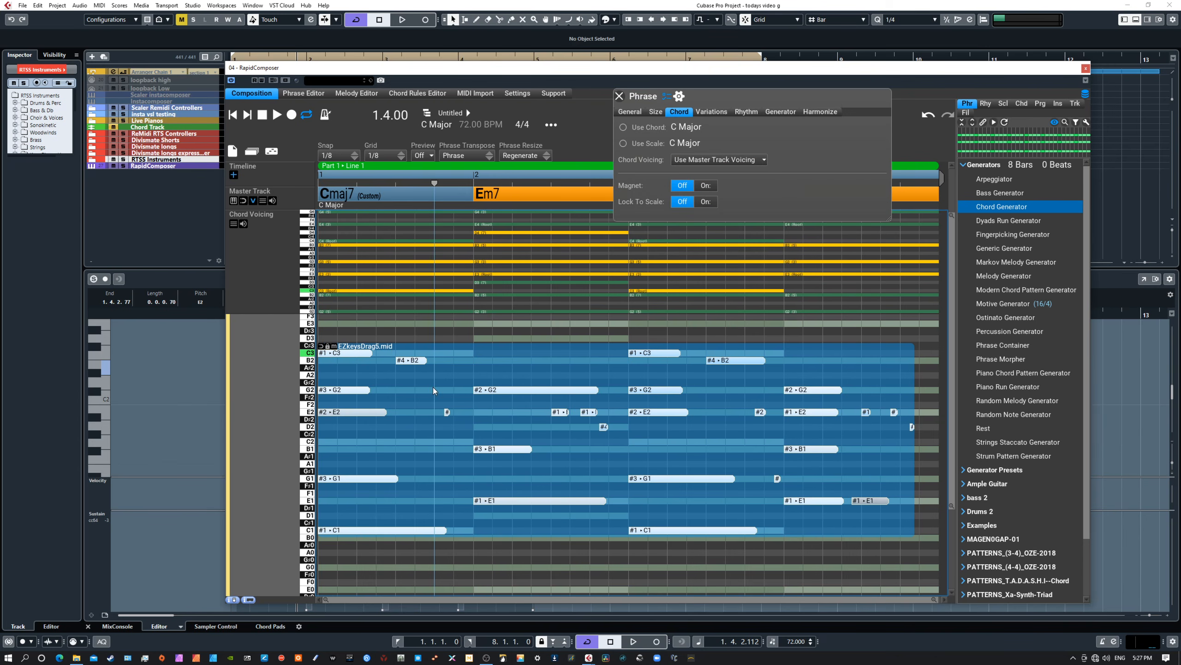
click(685, 161)
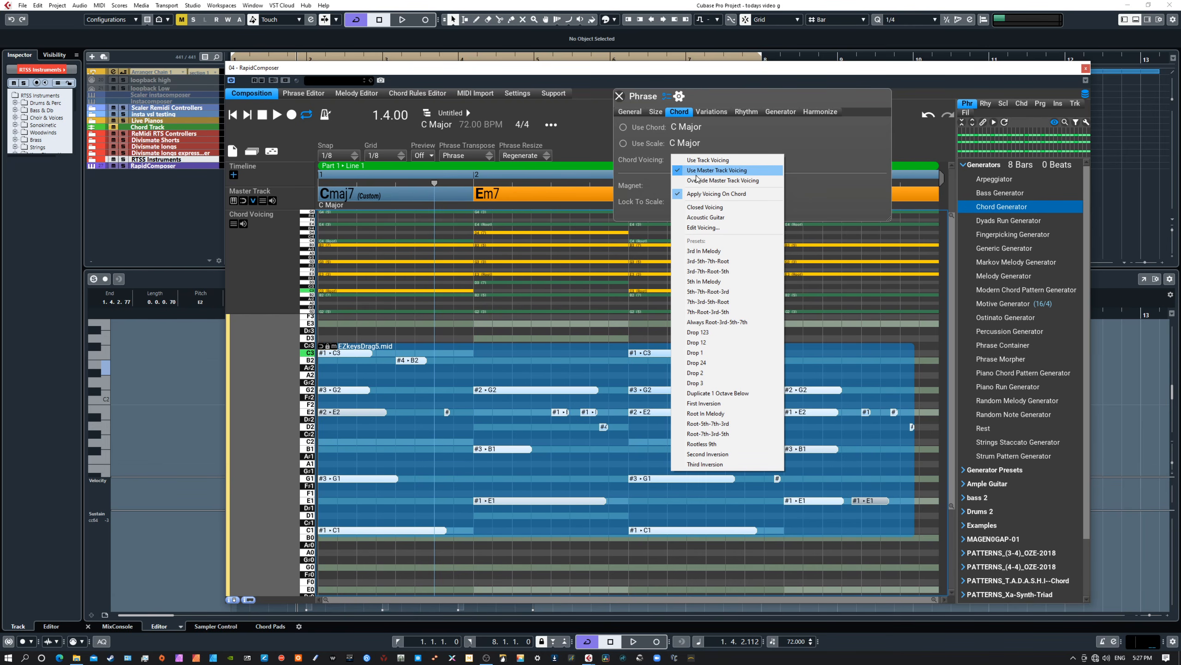
click(744, 171)
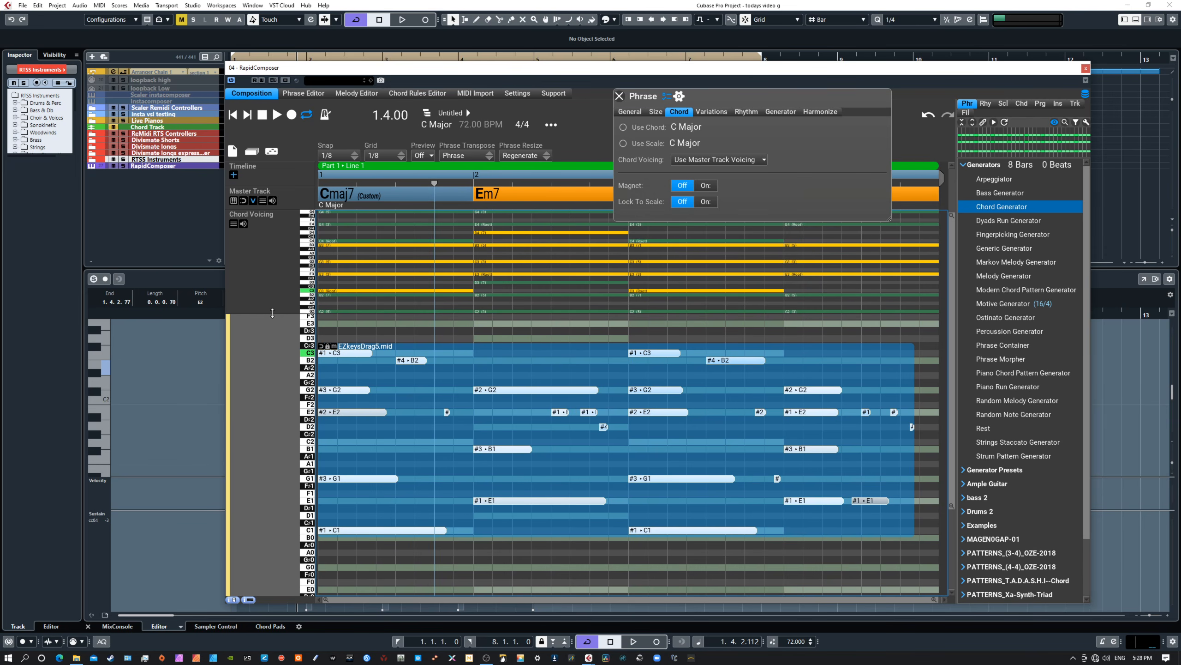
Enlarge the Chord Voicing lane, play the phrase from the start into bar 2 and return to the beginning
drag(274, 318, 278, 380)
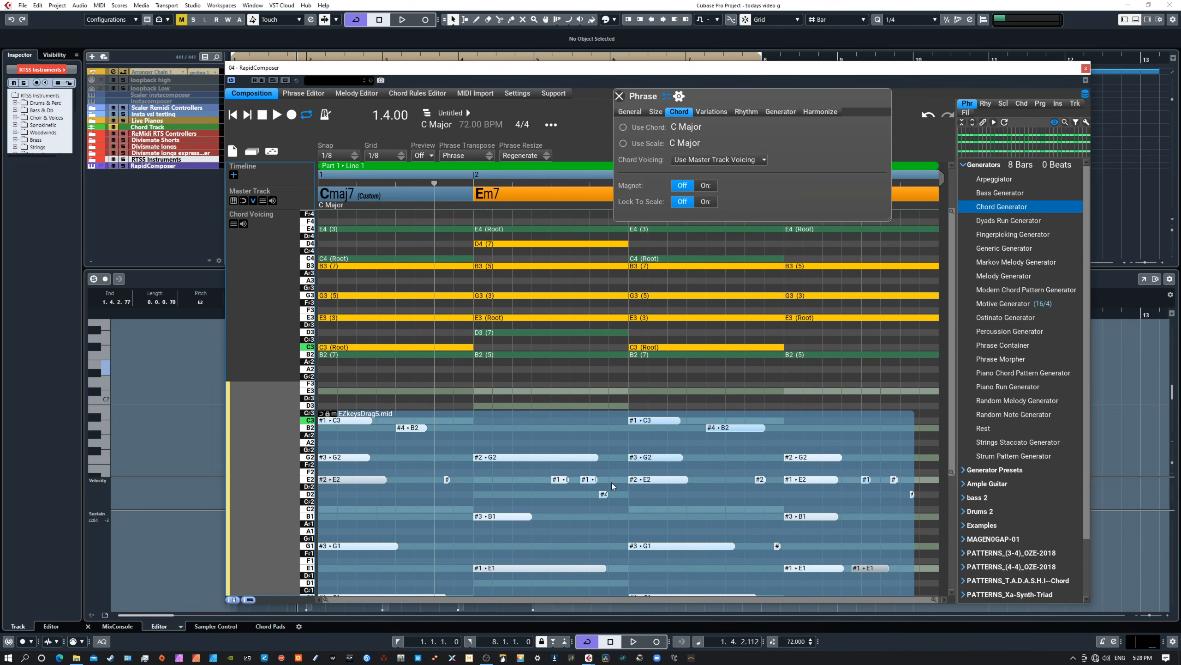
click(233, 115)
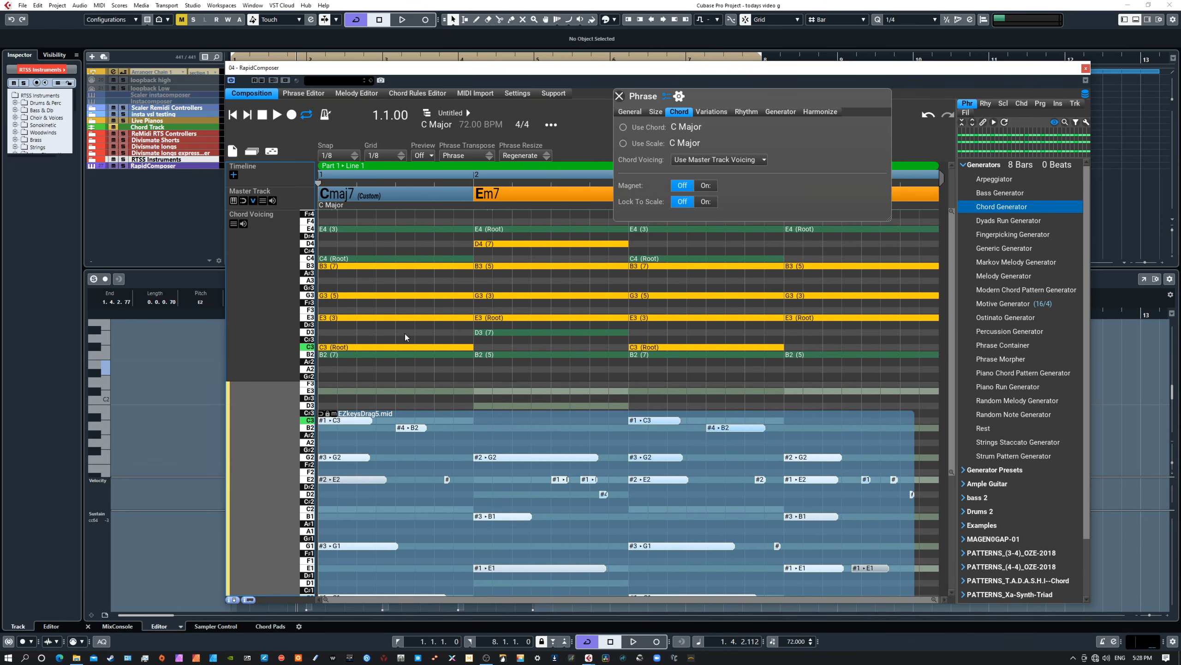
click(278, 117)
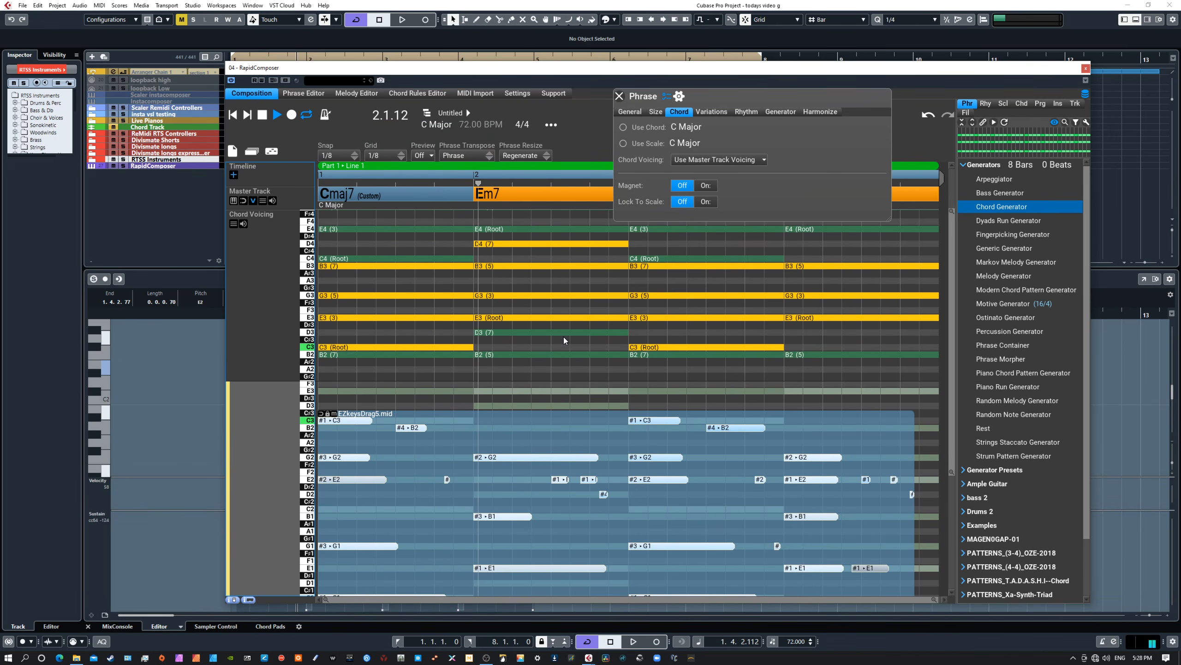
click(264, 115)
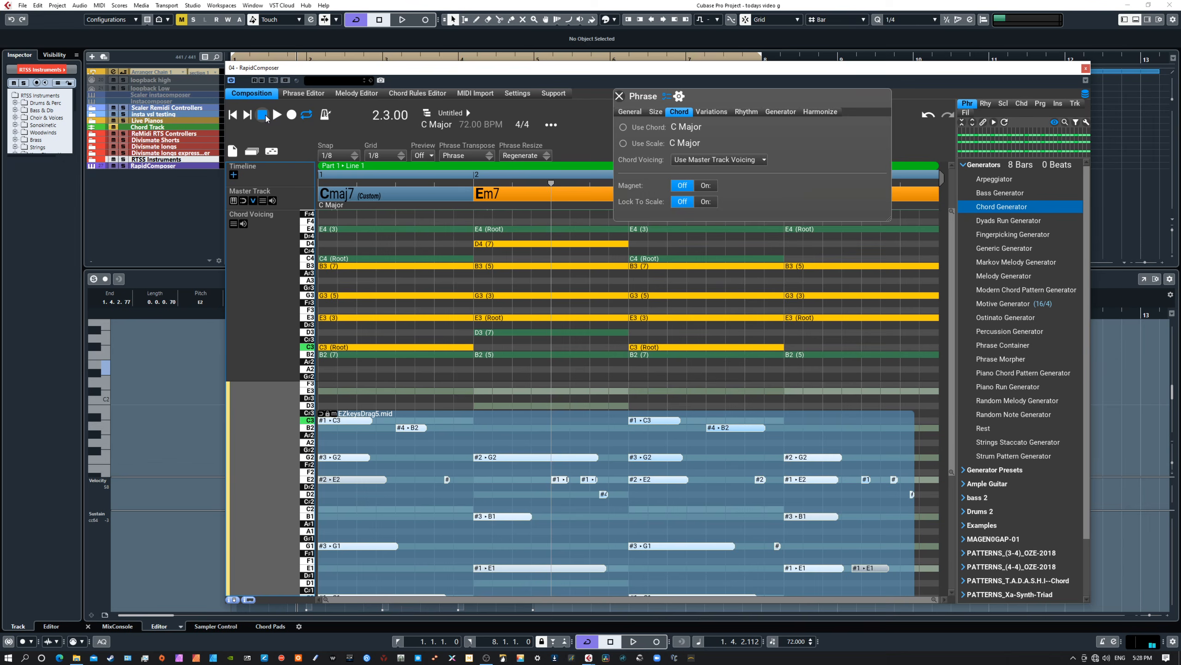
click(234, 118)
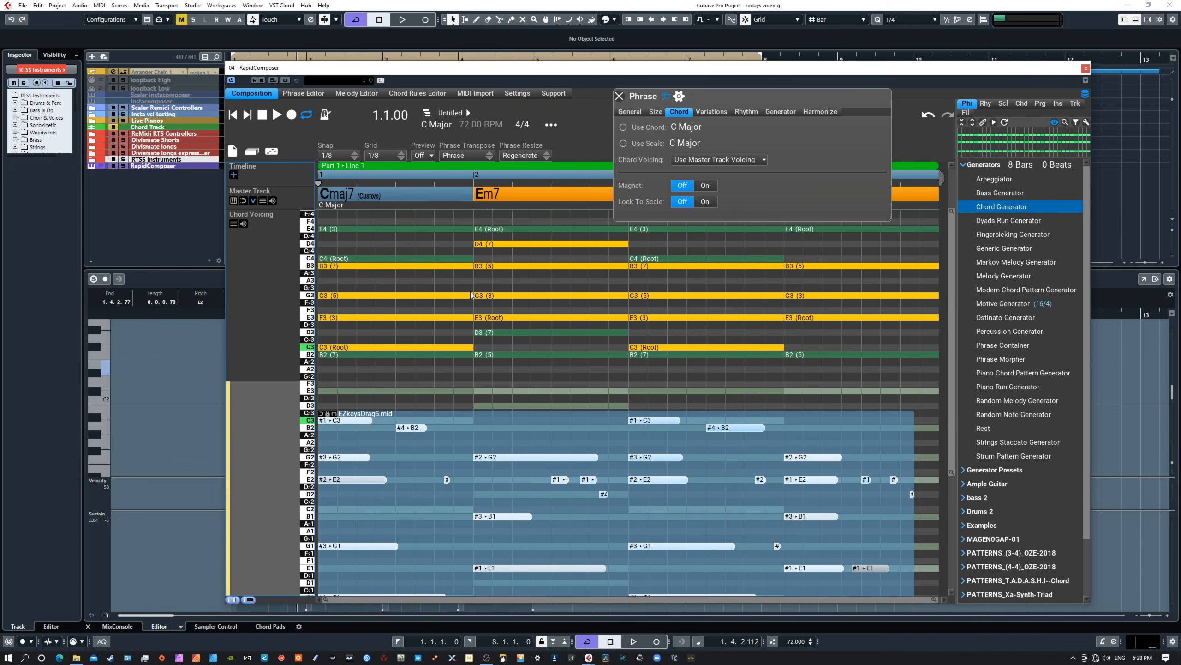
Toggle the 5th (G3) in the first Cmaj7's voicing, leave it off and add the 3rd at E4
click(434, 296)
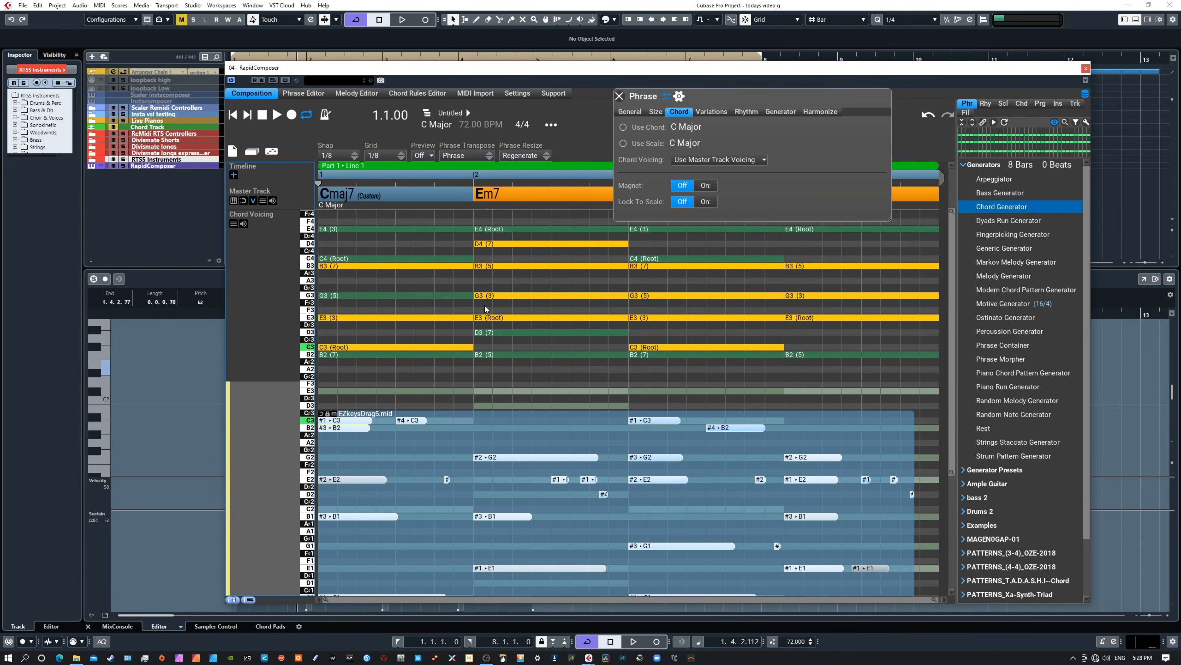
click(421, 296)
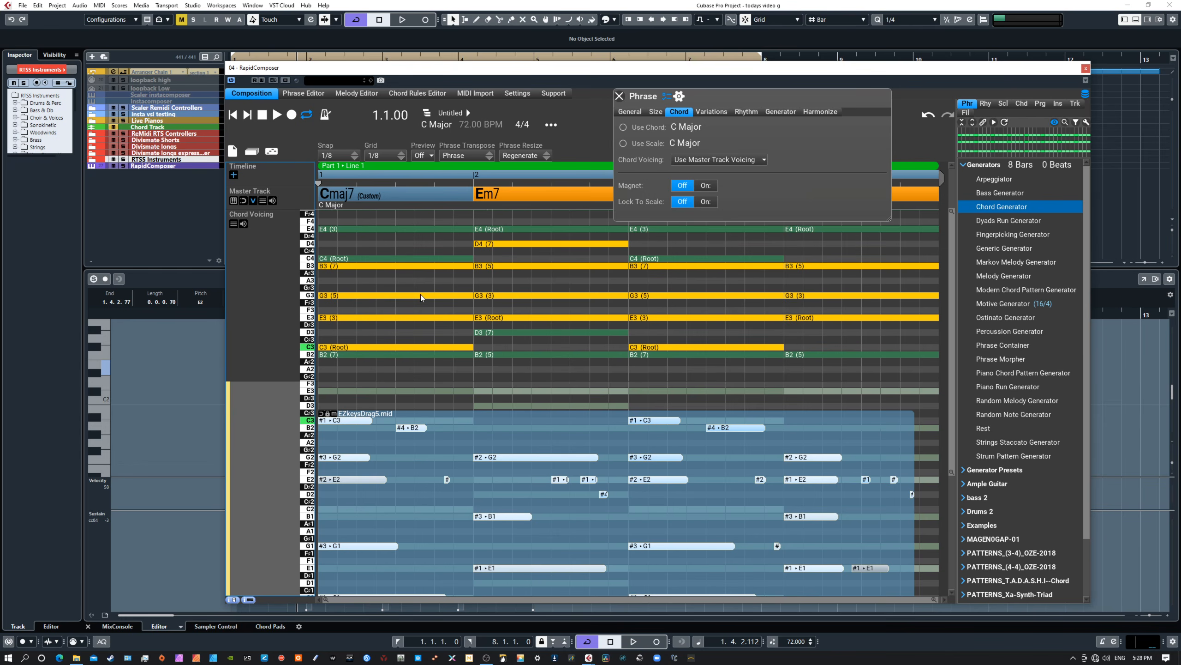
click(421, 295)
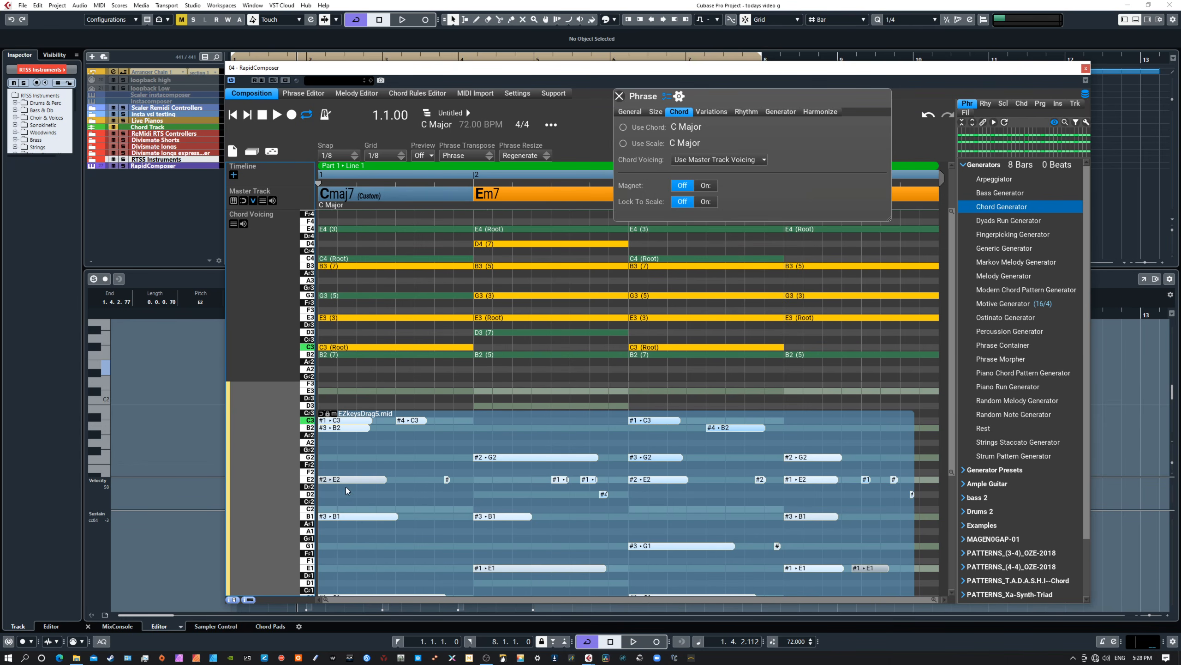
click(406, 296)
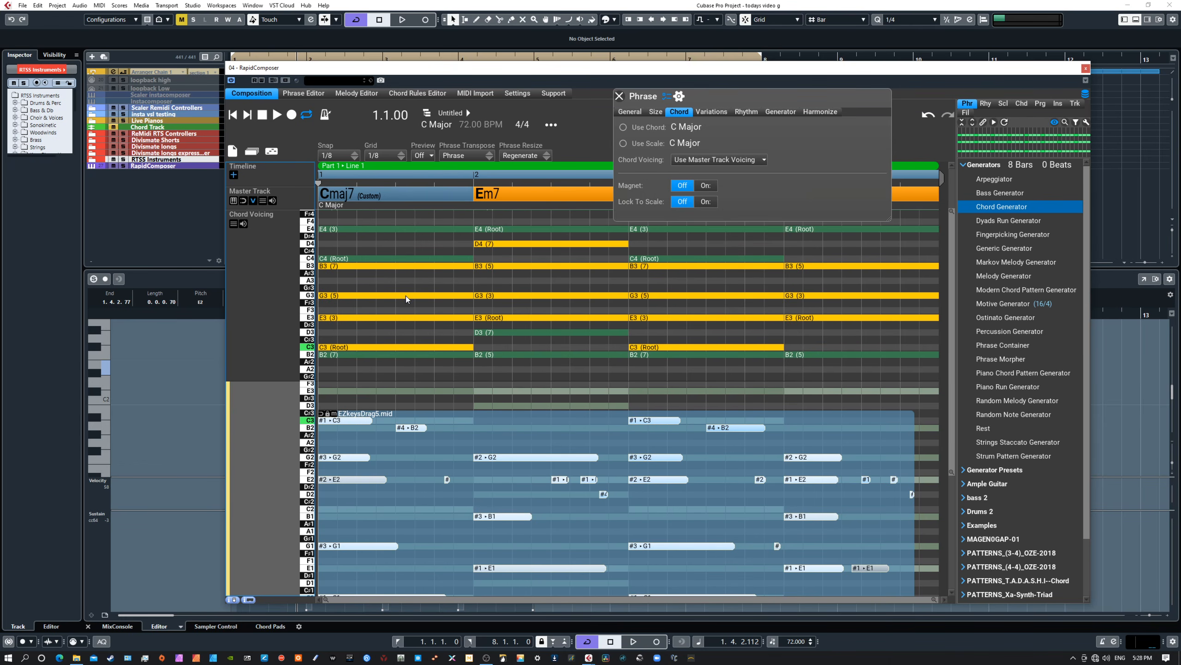
click(405, 295)
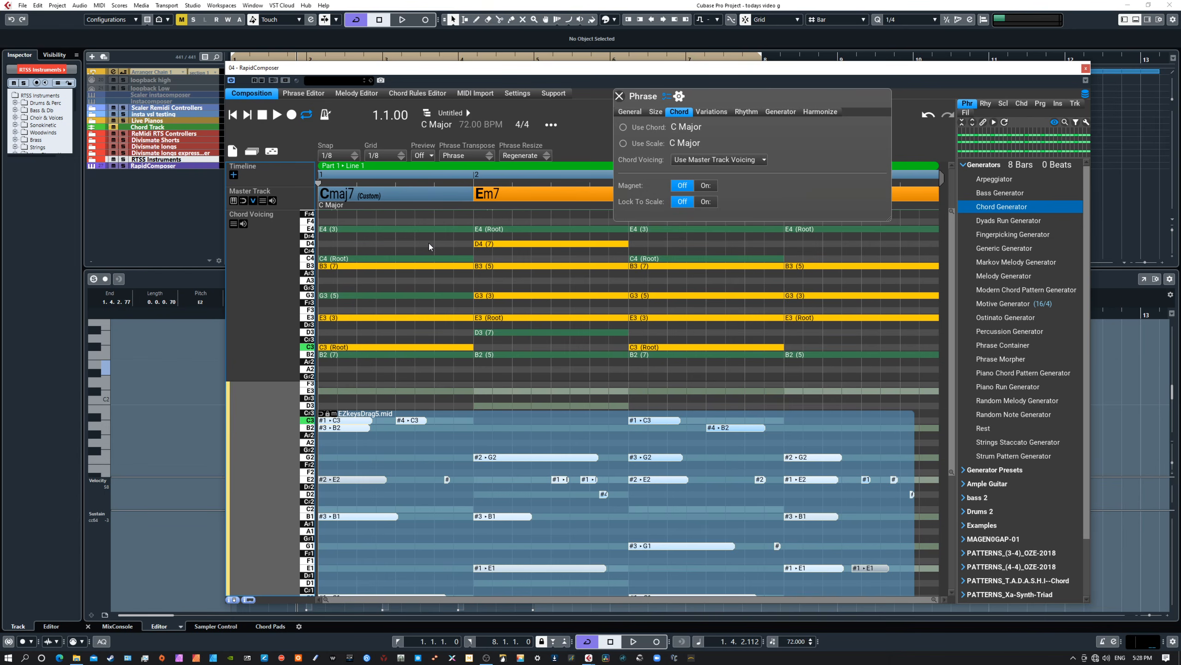
click(405, 229)
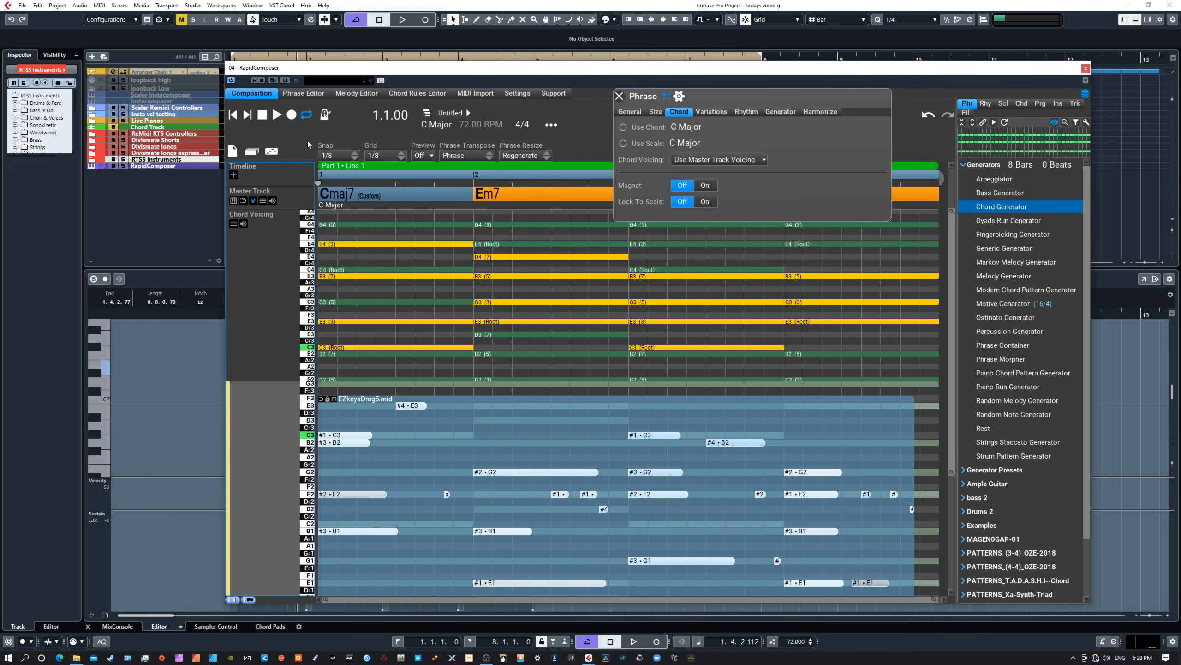
Play the phrase with the edited Cmaj7 voicing up to bar 4, stop and undo the voicing edits
click(277, 117)
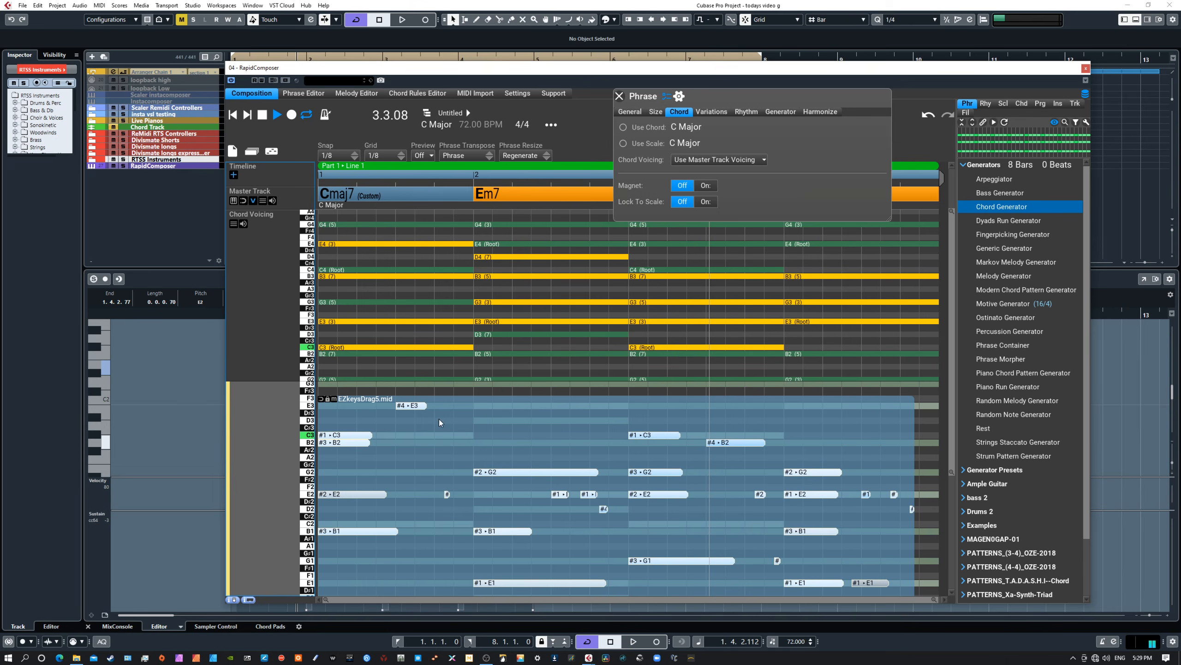
click(262, 116)
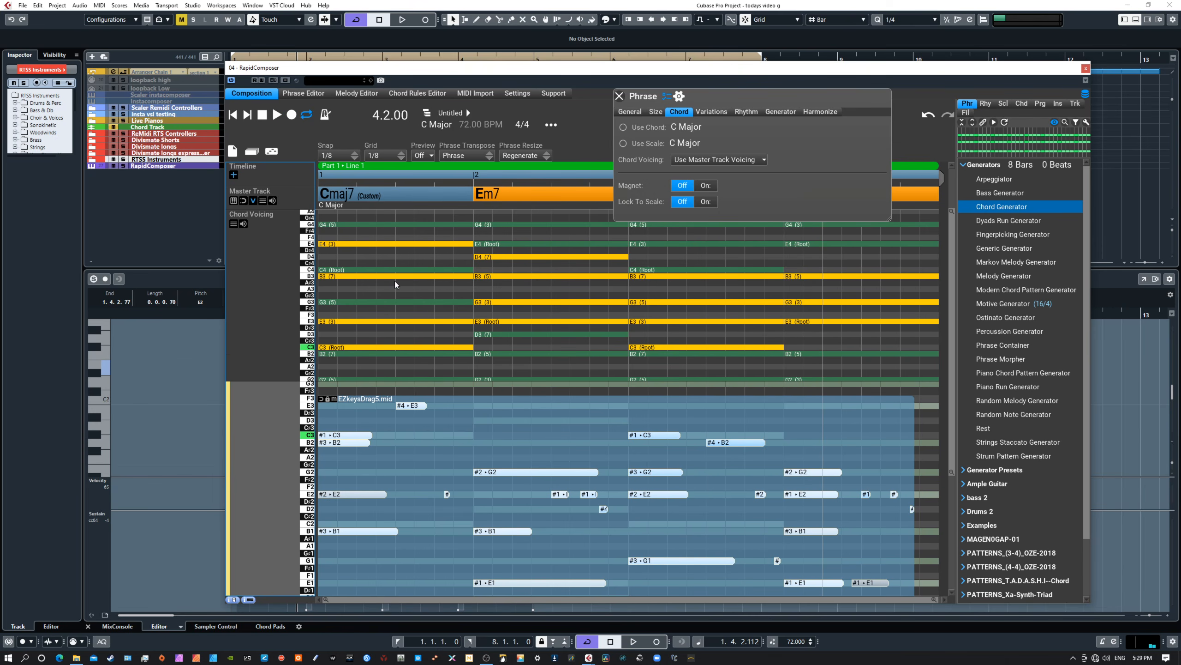
click(926, 117)
click(926, 116)
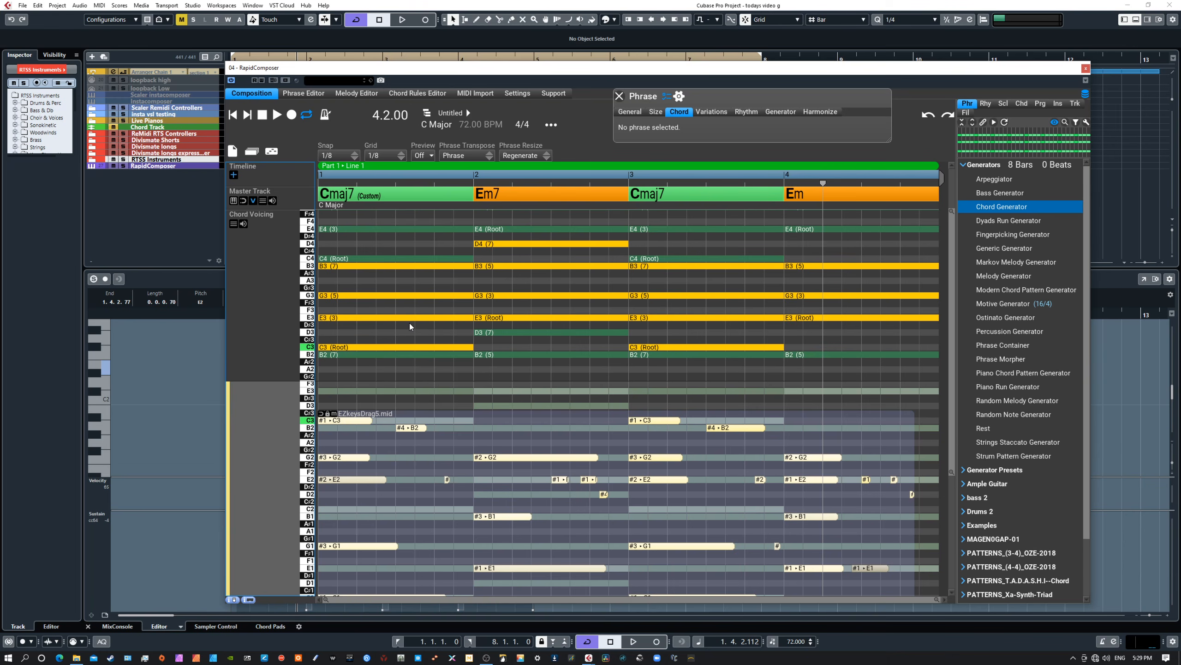
Move the 3rd of the first Cmaj7's voicing up an octave, replacing E3 with E4
click(386, 229)
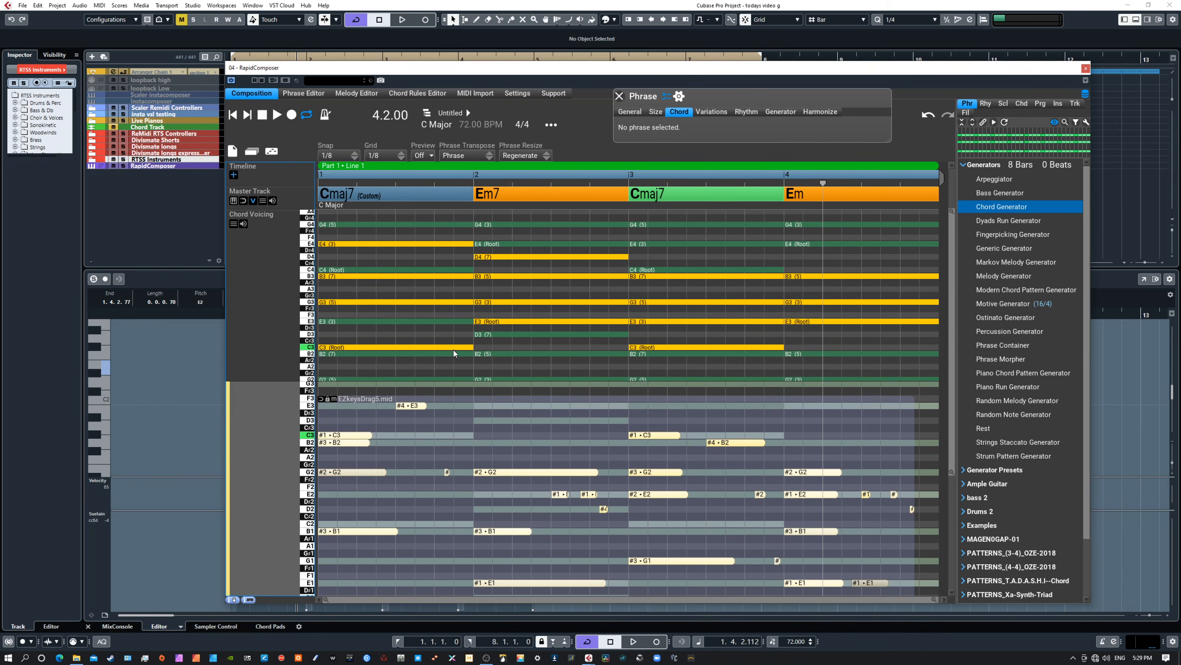
Play the phrase from the start into bar 2, stop it and return to the beginning
click(229, 120)
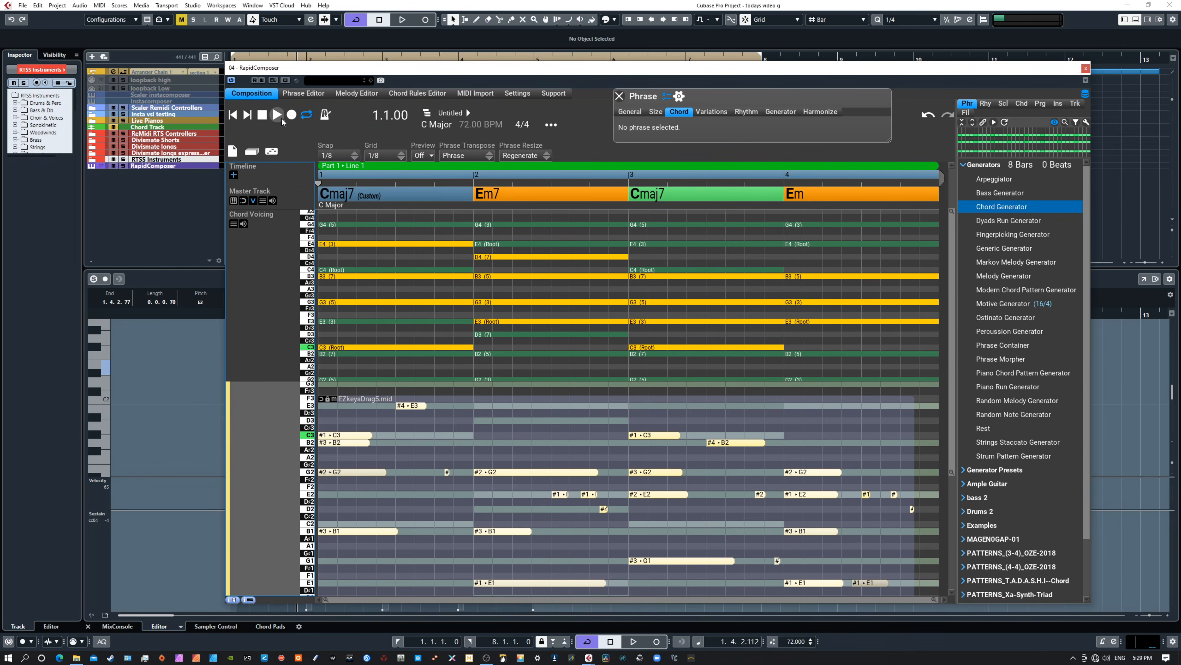
click(282, 118)
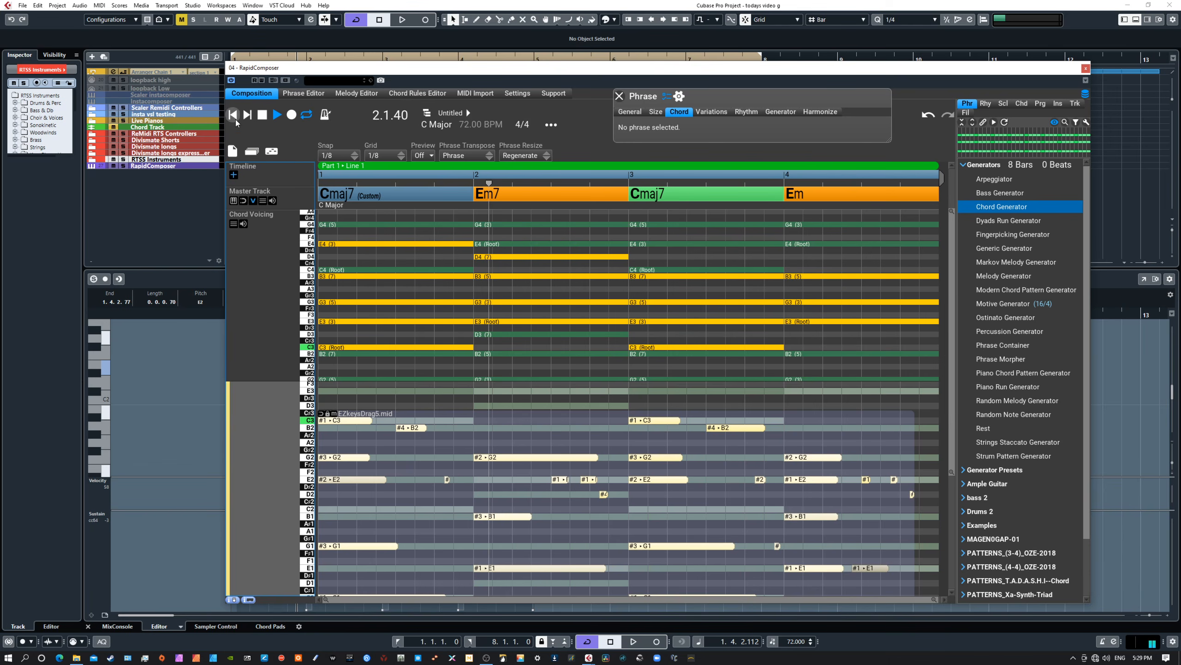
click(262, 116)
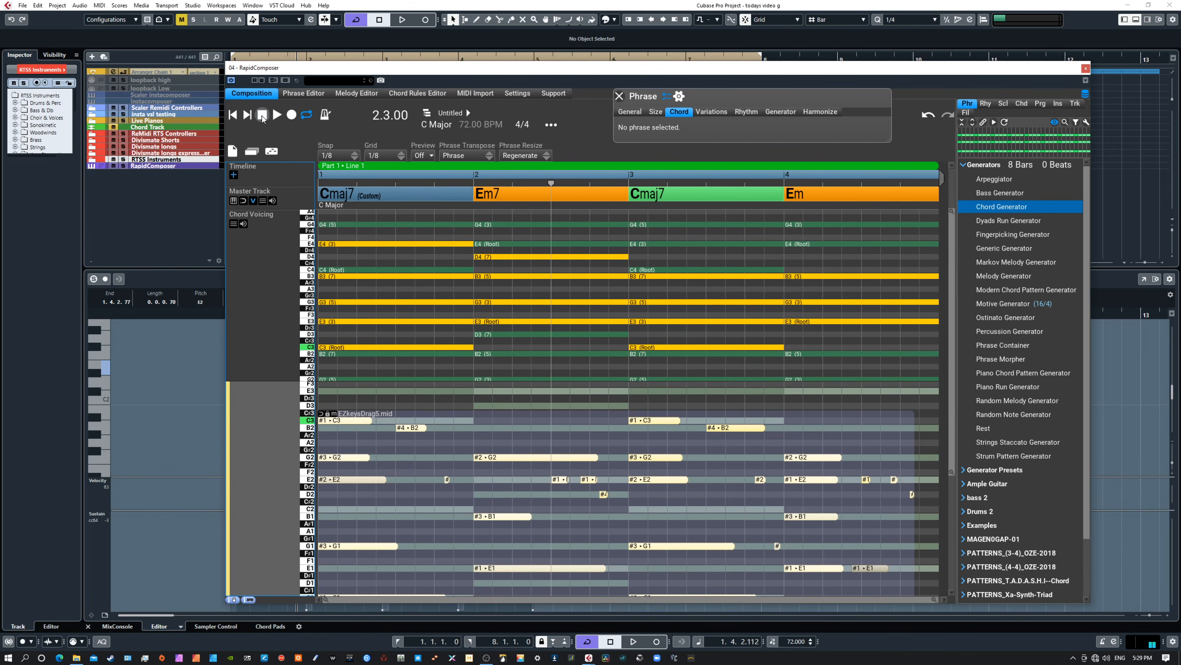
click(233, 115)
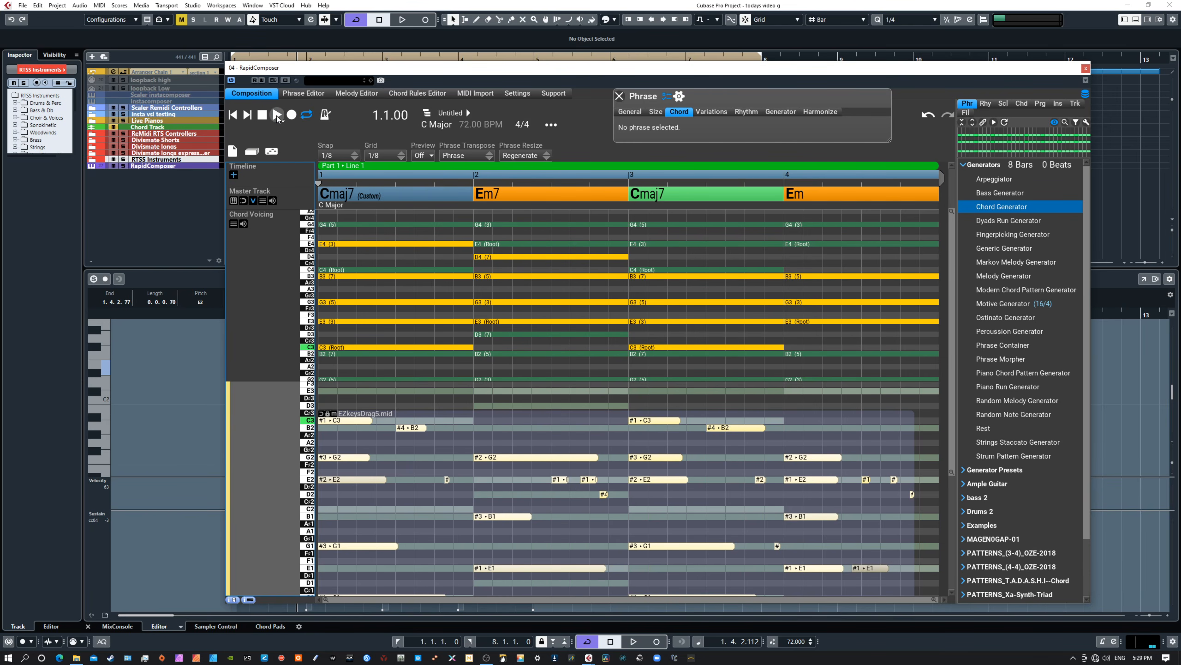
Play the phrase from the start, remove G3 from the Em chord's voicing during playback and stop
click(278, 116)
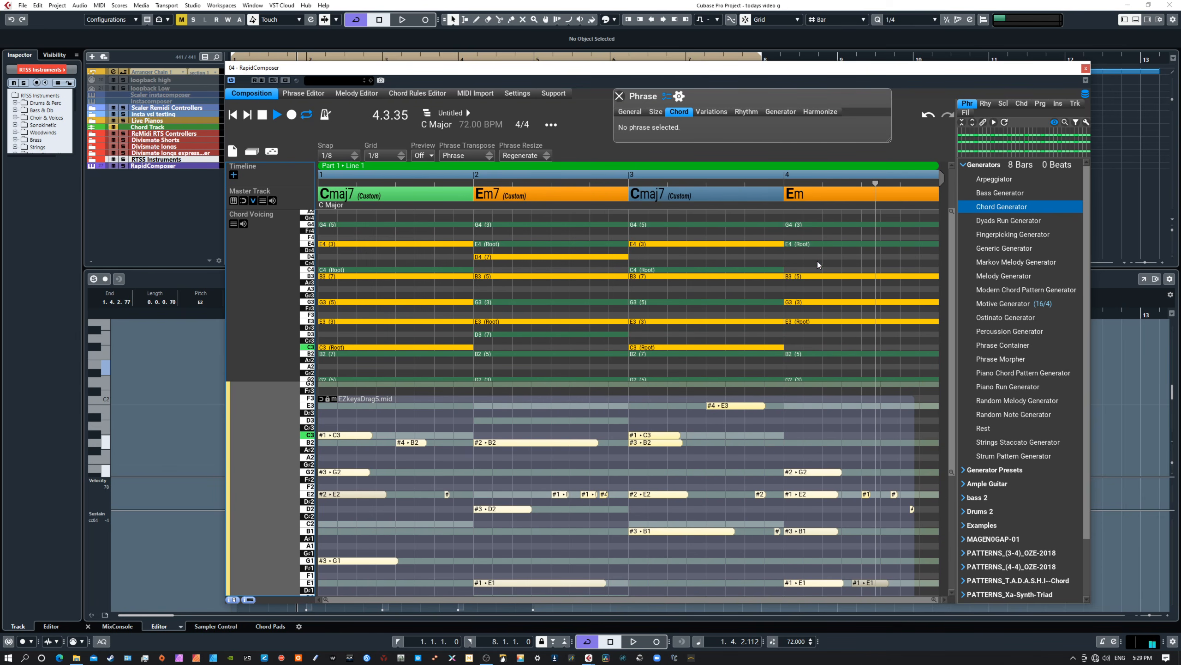
click(839, 302)
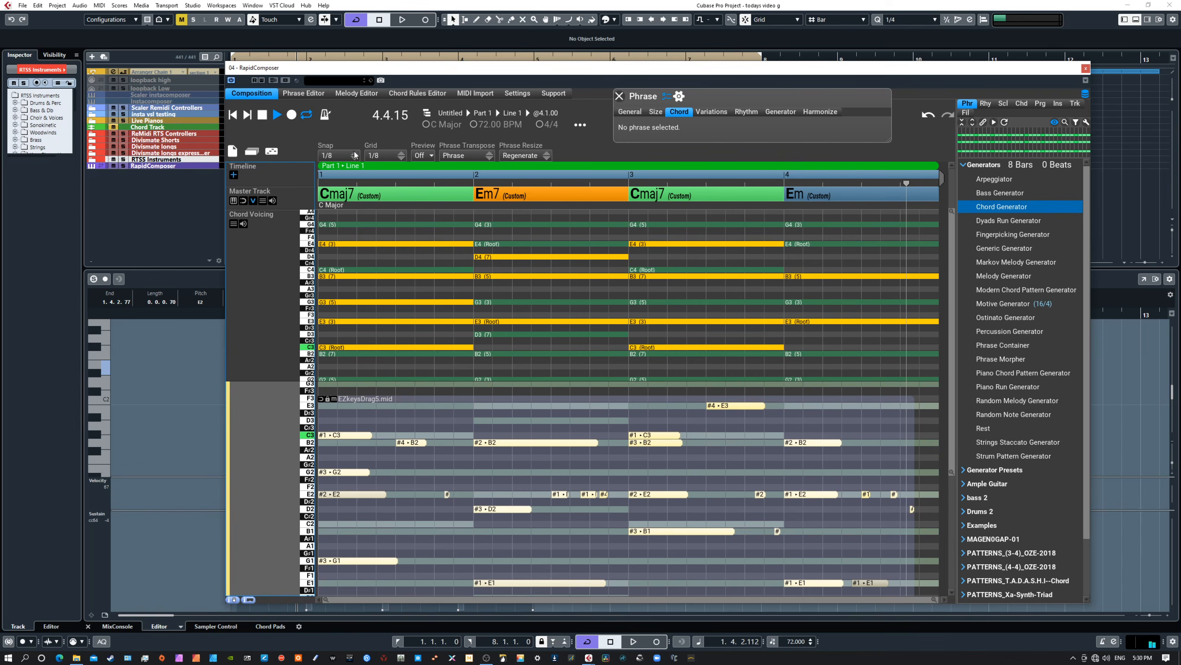
click(262, 114)
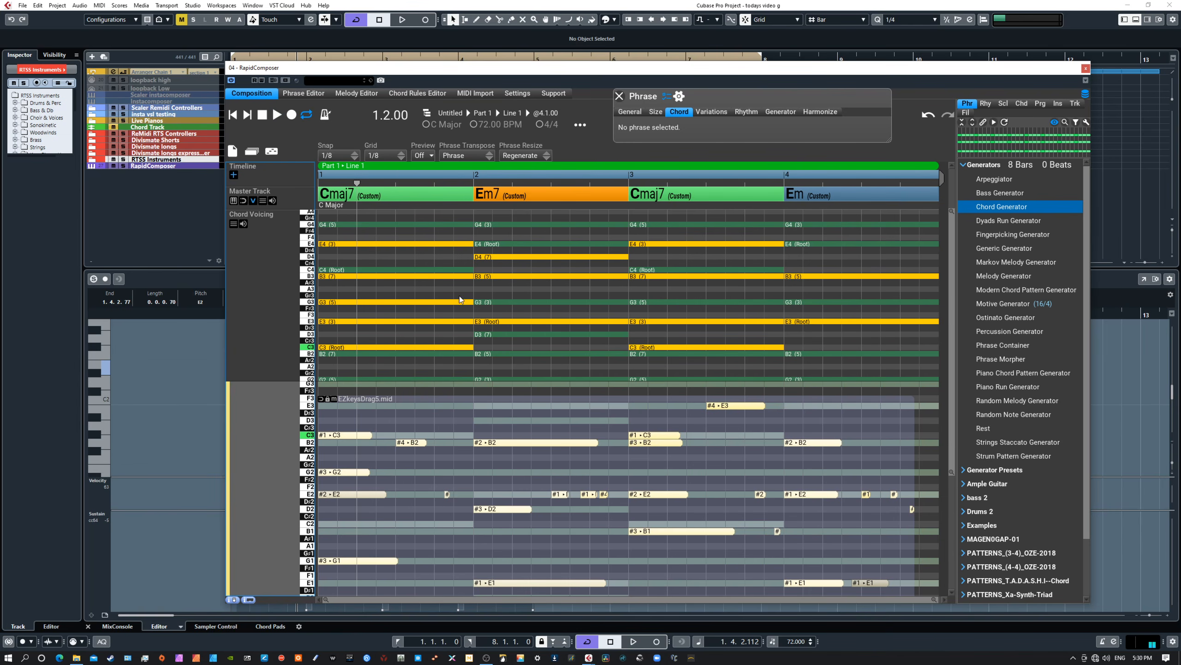
Restore G3 in the Em7, second Cmaj7 and Em voicings and remove E4 from both Cmaj7 voicings
click(506, 303)
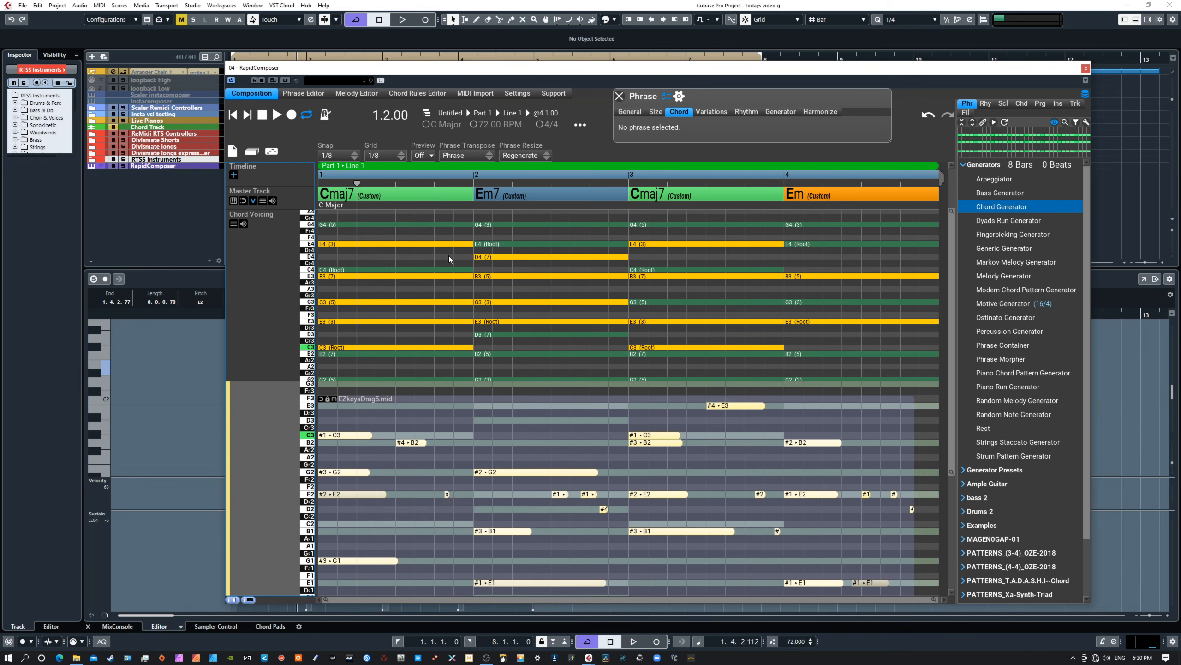
click(426, 245)
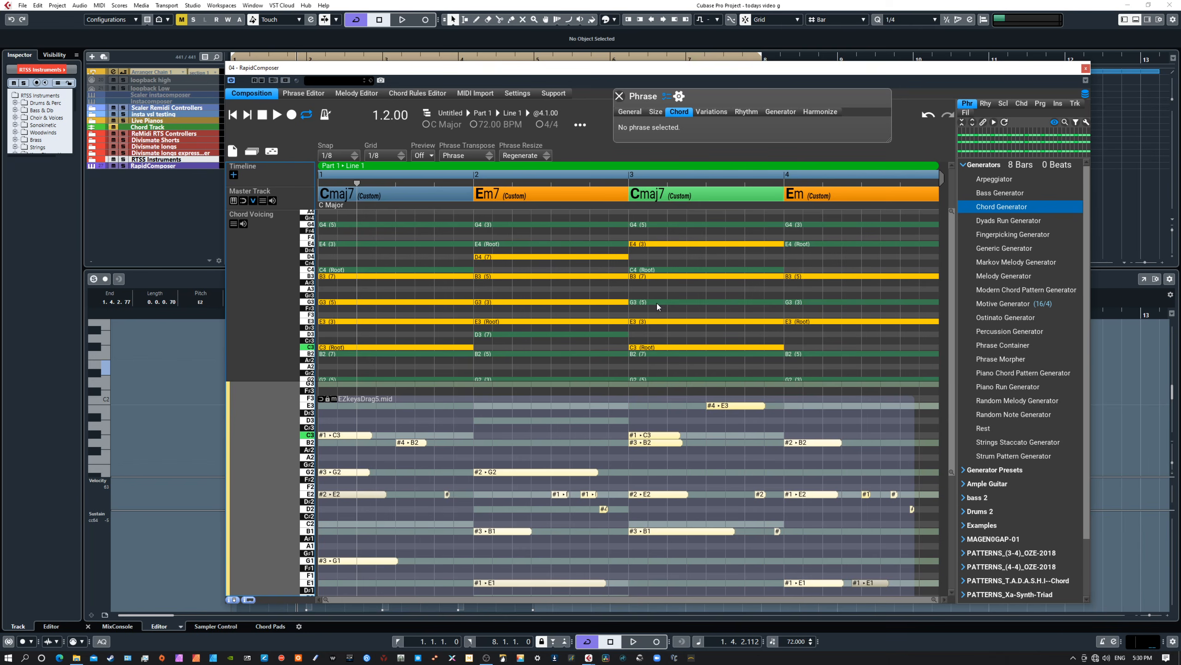
click(666, 244)
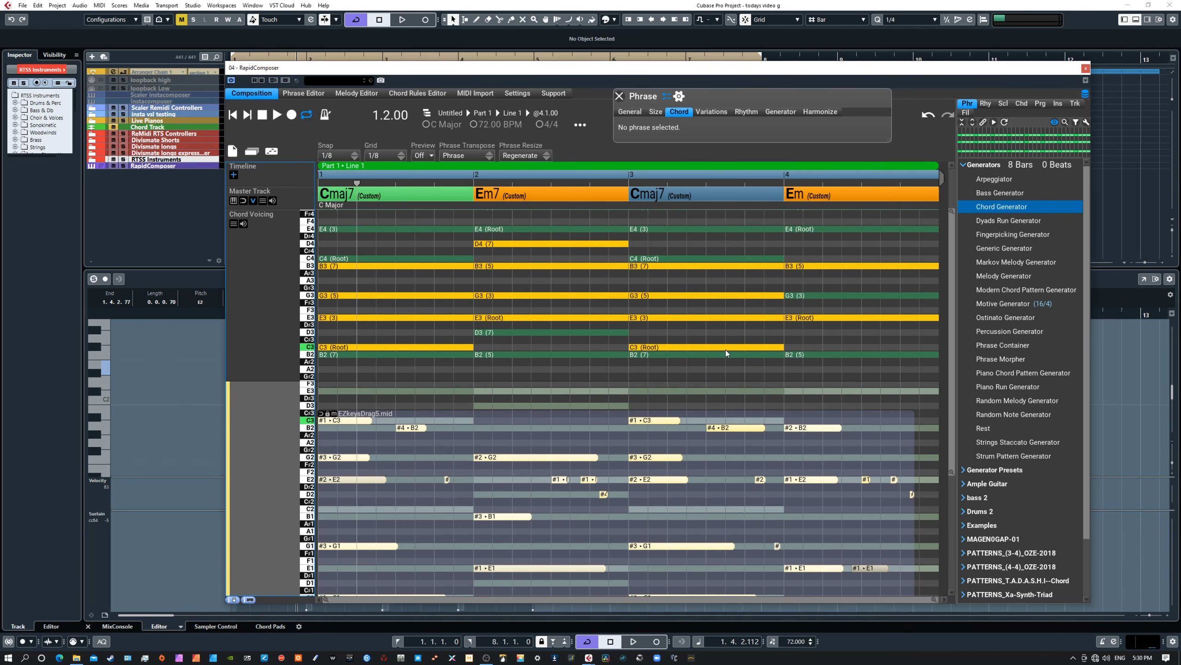
click(814, 297)
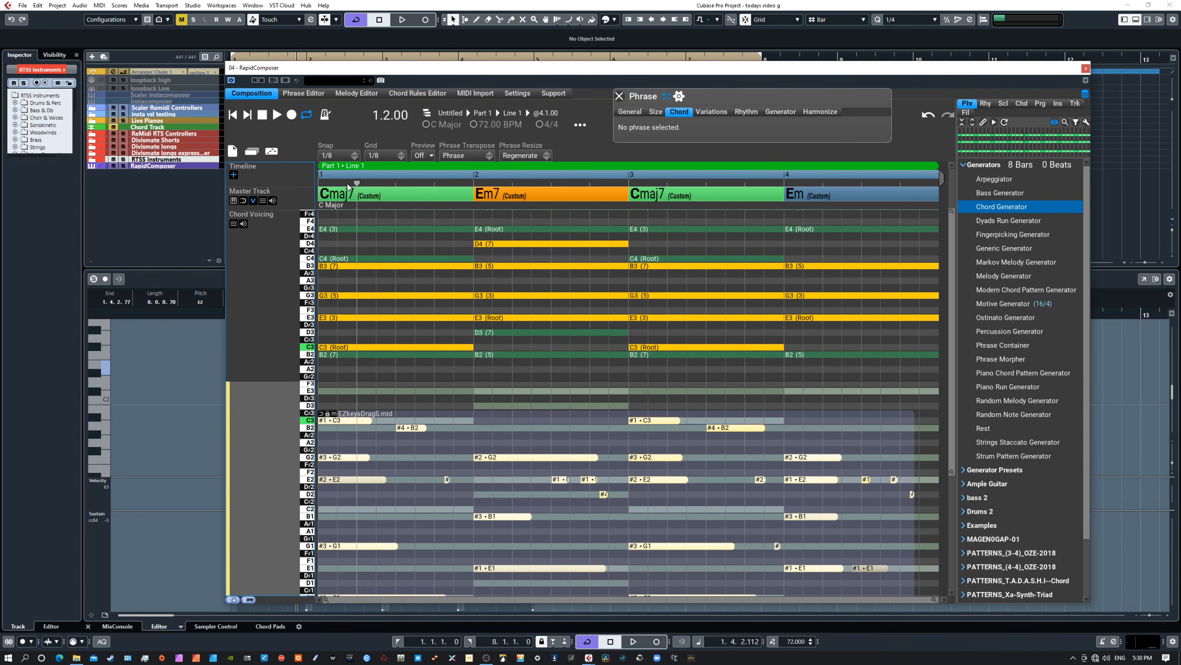
Play the phrase from the beginning with the edited G3 and E4 voicings, and stop it
click(232, 116)
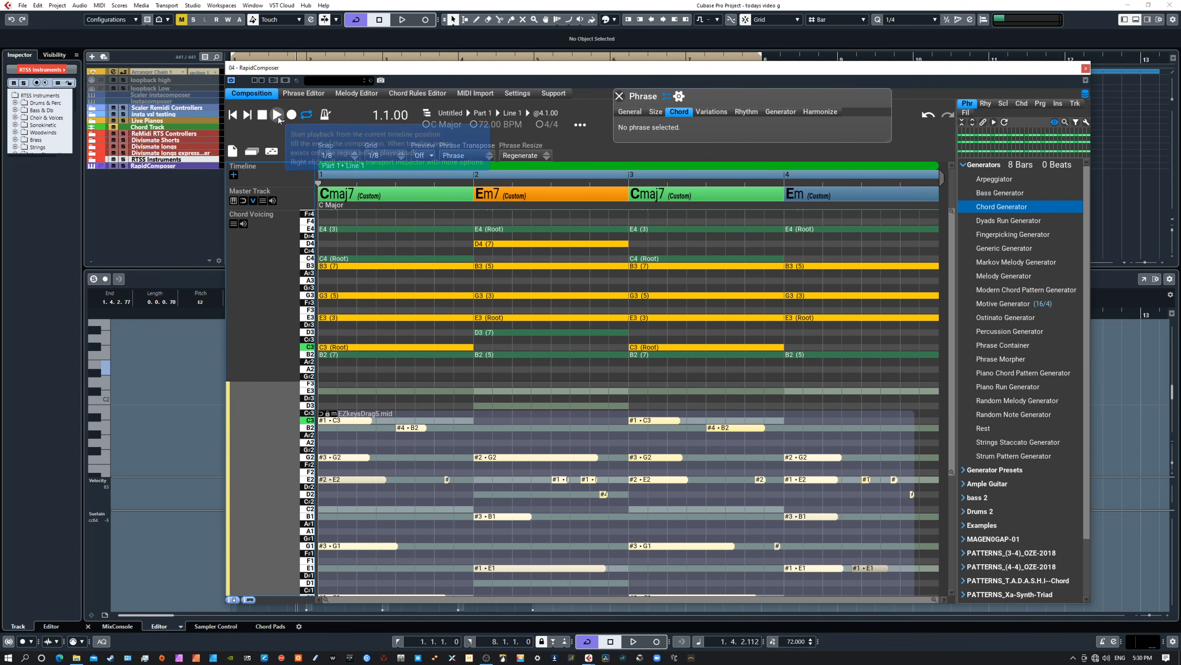
click(277, 116)
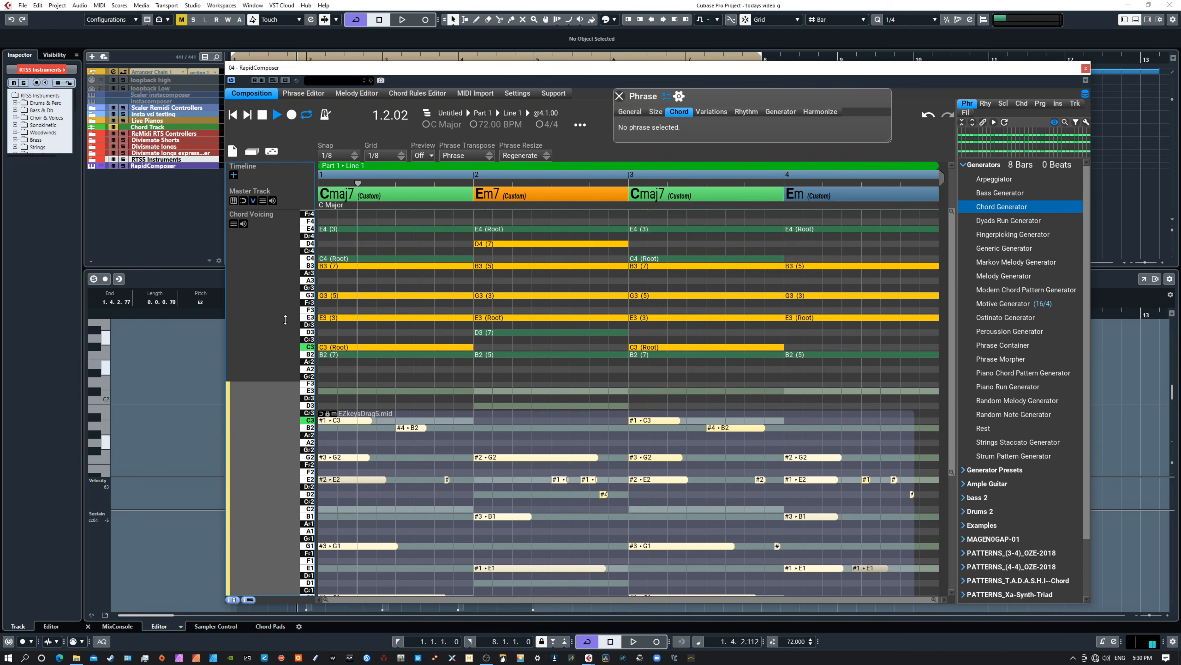
click(262, 115)
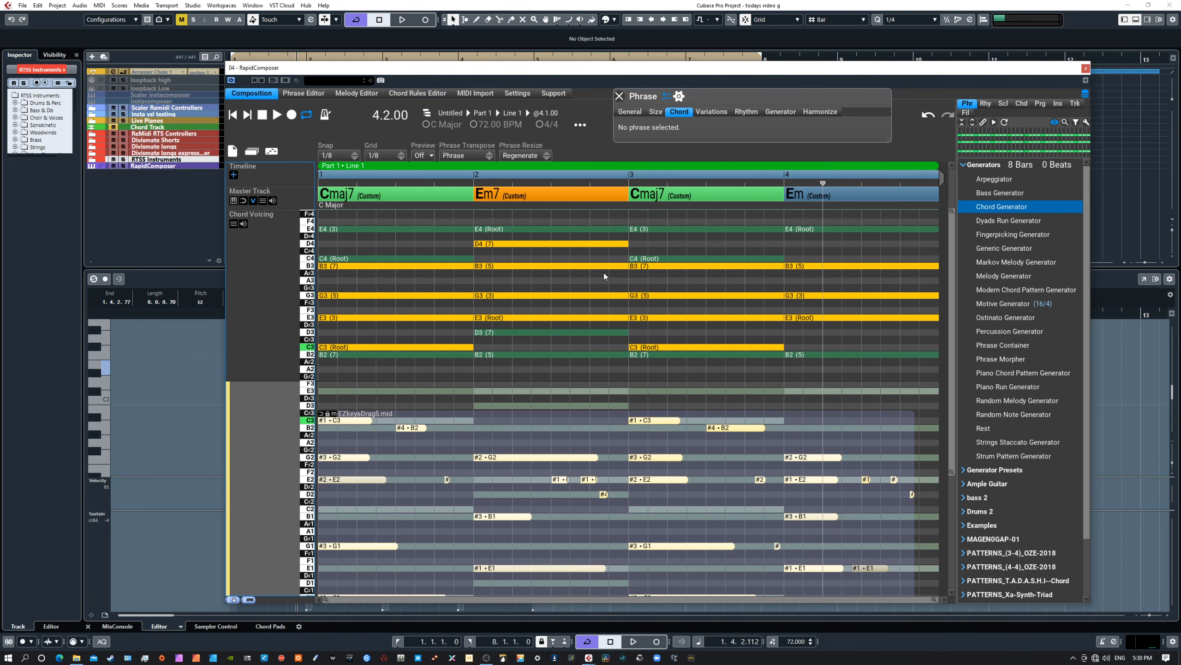
Replace the master-track chords from bar 1 with the C - Dm - C/E - F progression from Diatonic II, Inversion i3
scroll(512, 413, down, 3)
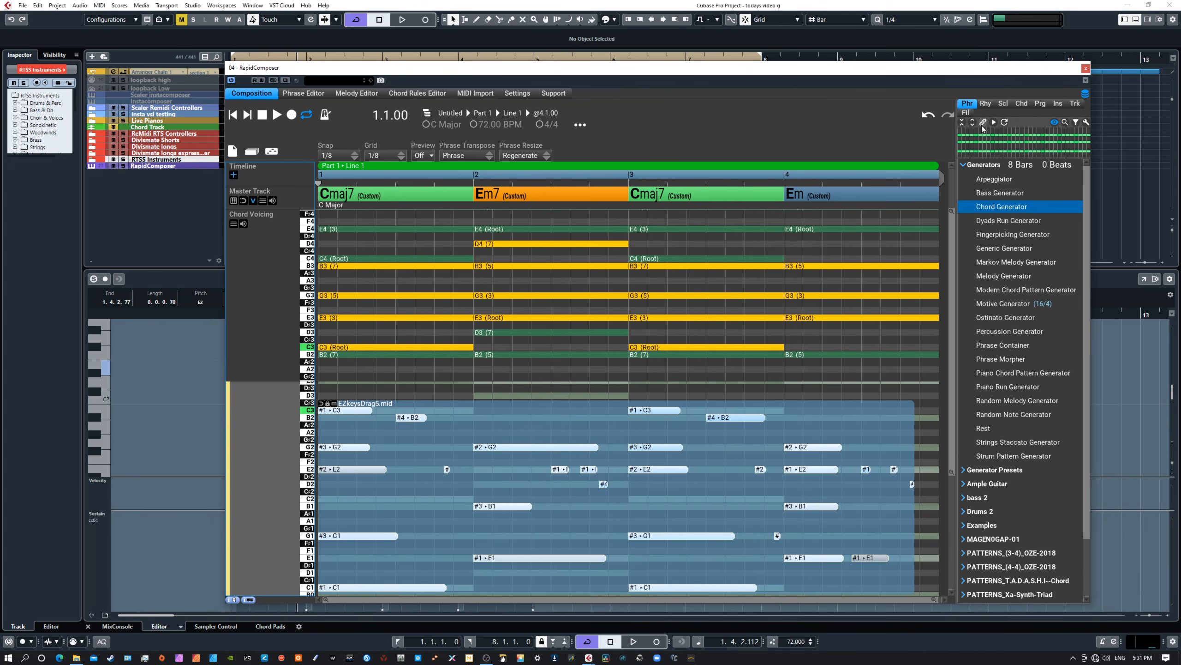
click(1039, 103)
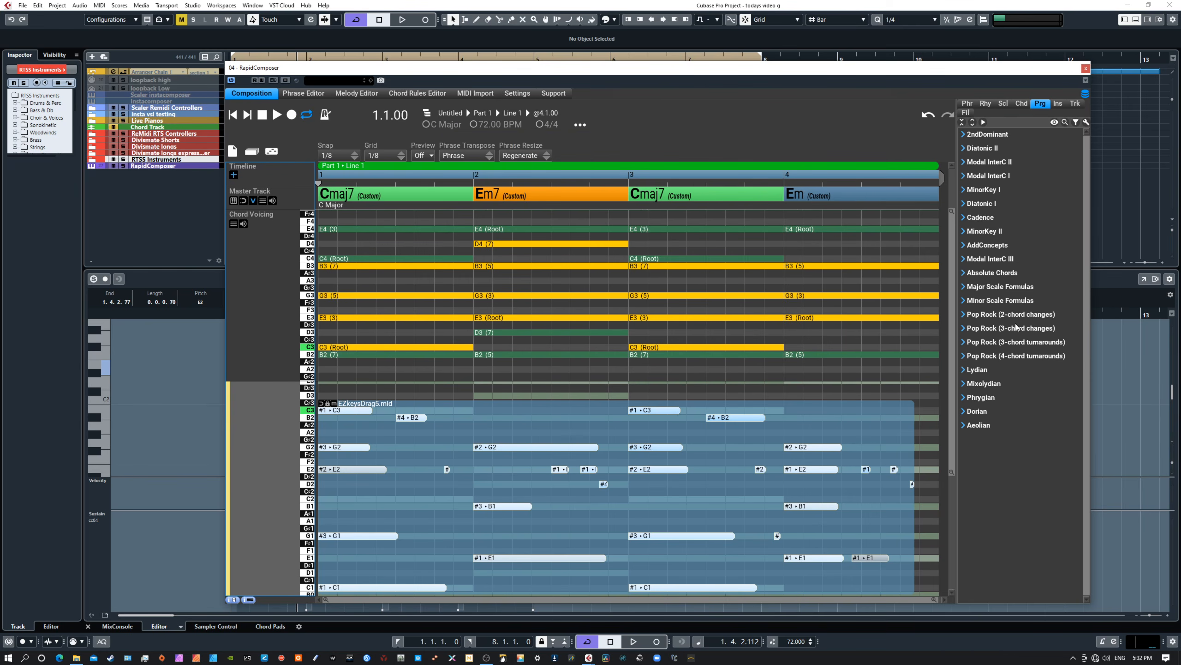
click(962, 147)
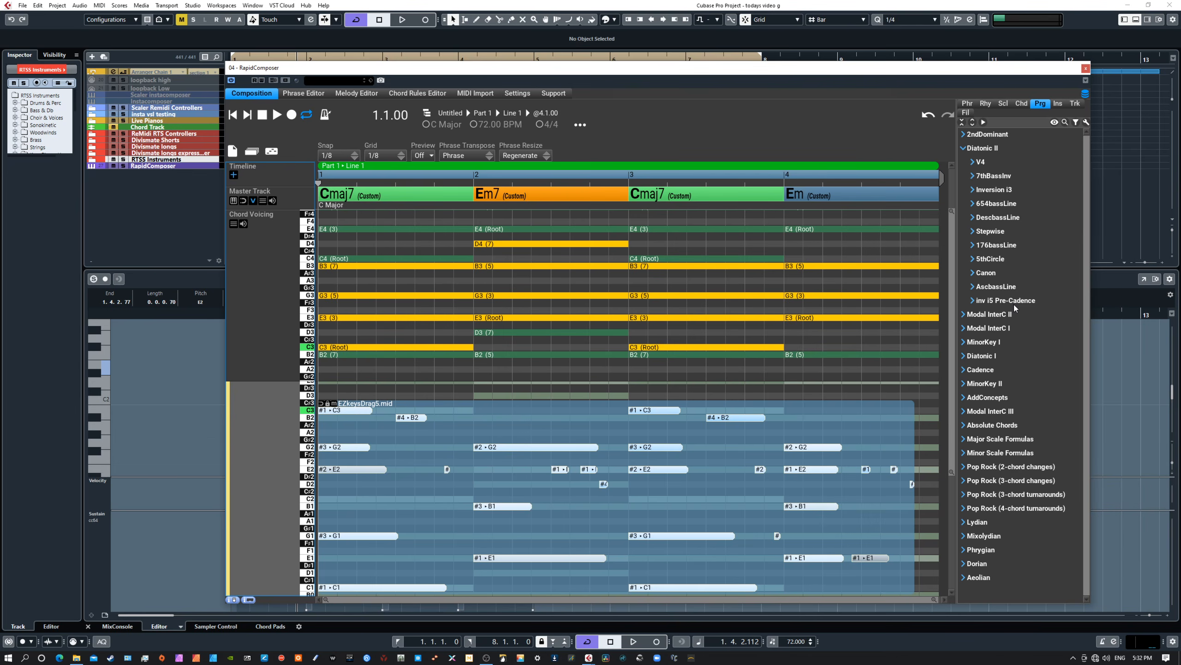
click(973, 189)
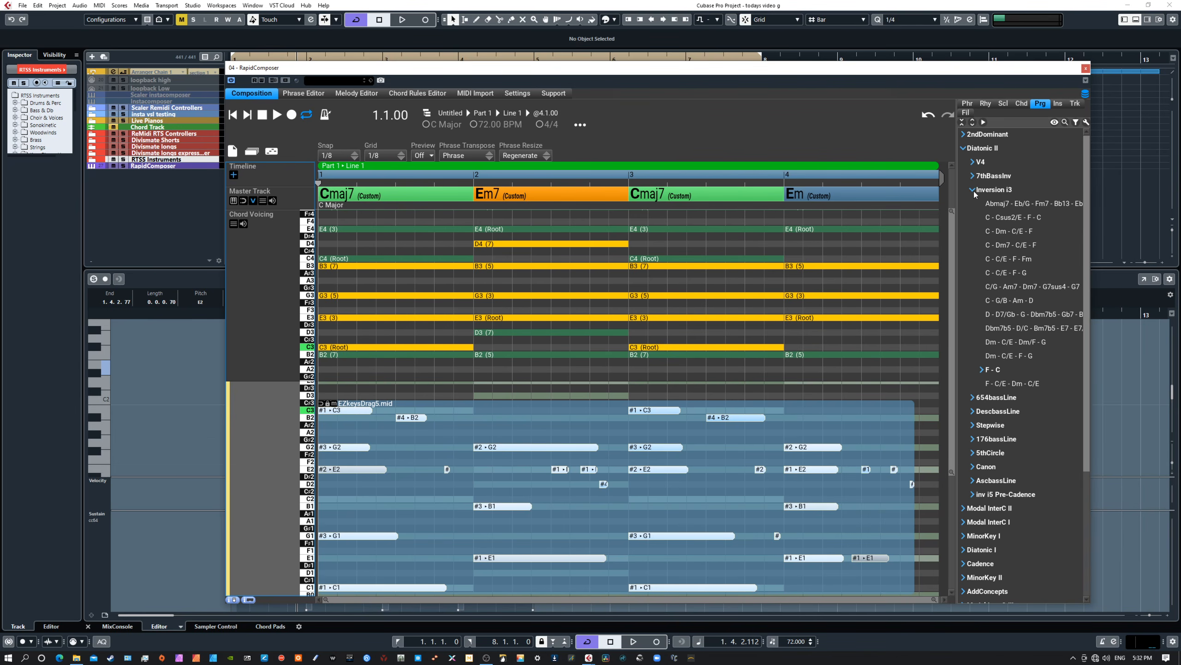
click(1004, 230)
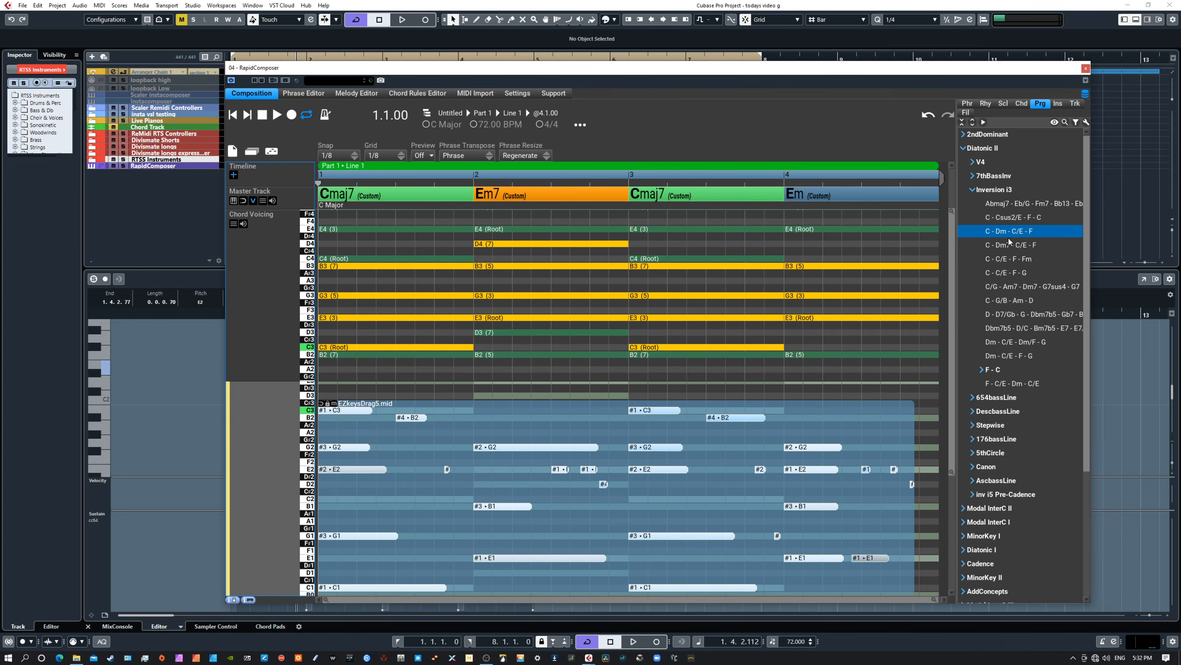
drag(1008, 238, 327, 196)
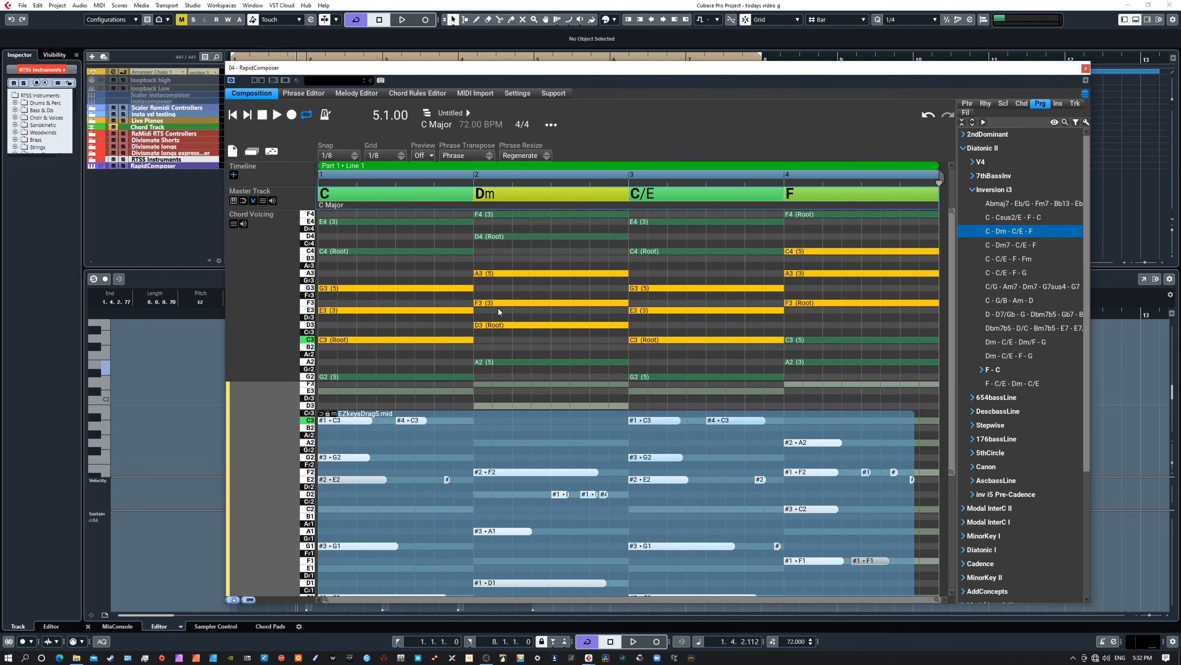
Hide the Chord Voicing lane, play the phrase over the C - Dm - C/E - F progression and stop in bar 4
click(253, 201)
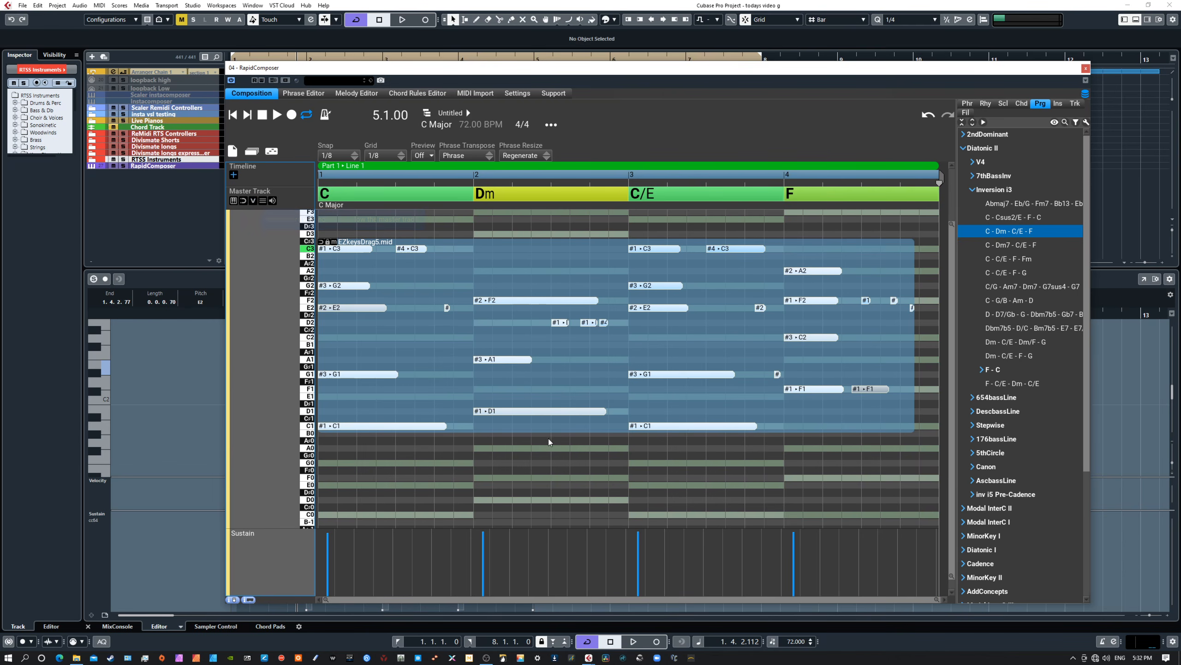
scroll(624, 474, up, 2)
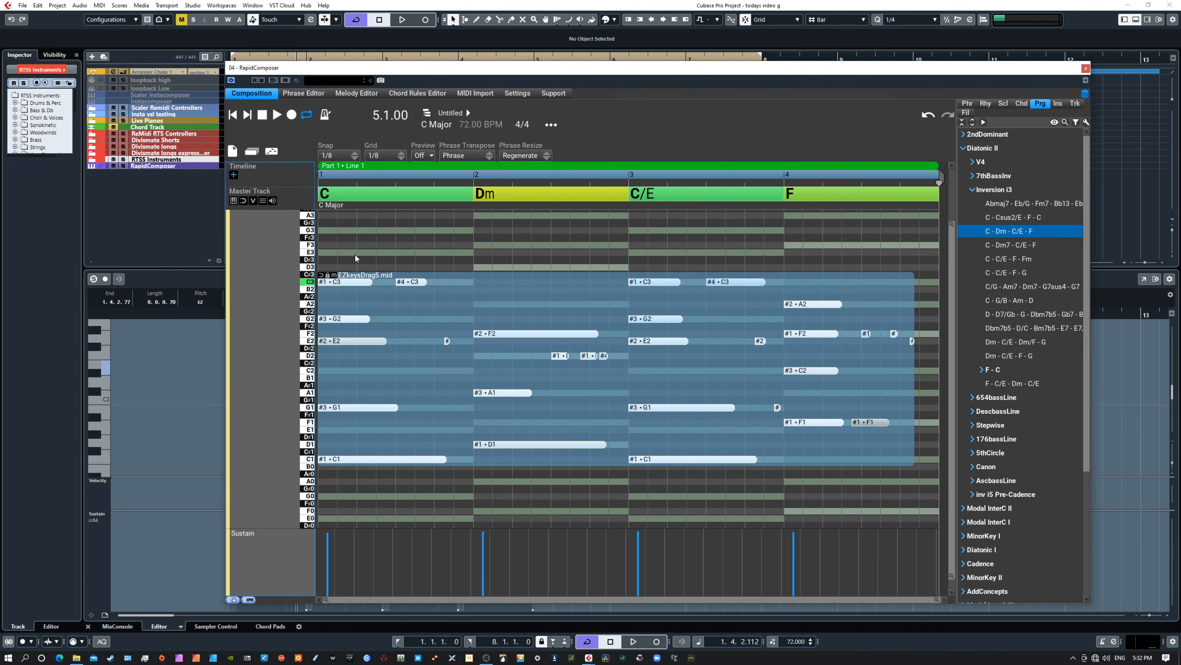
click(279, 116)
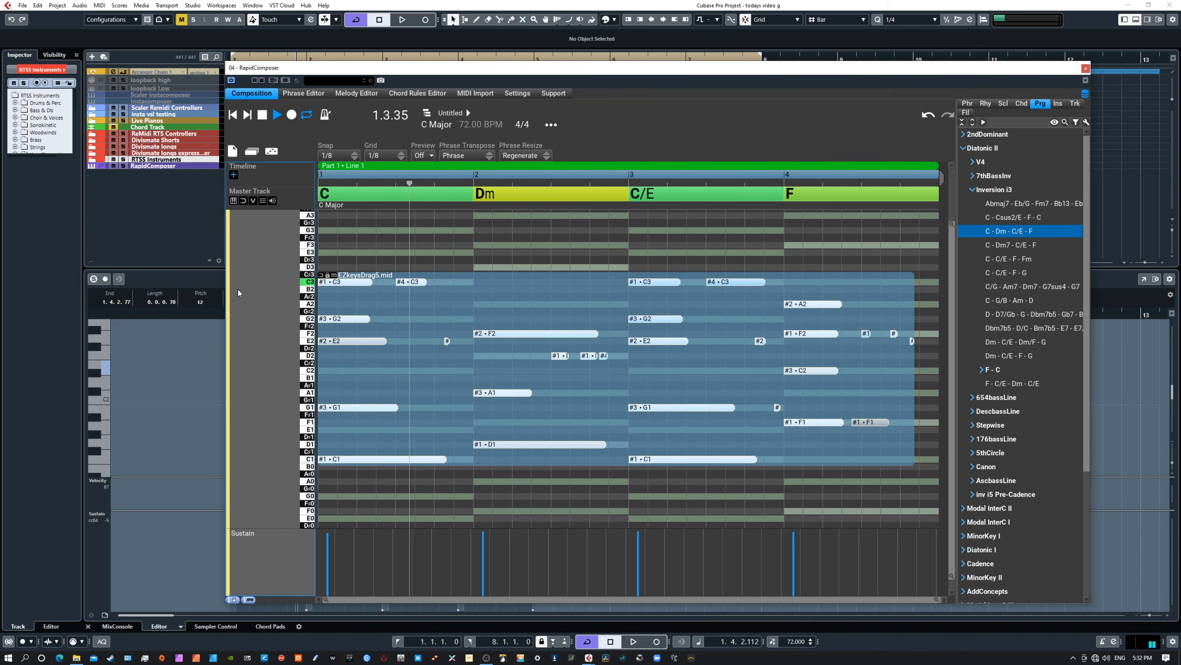
click(280, 121)
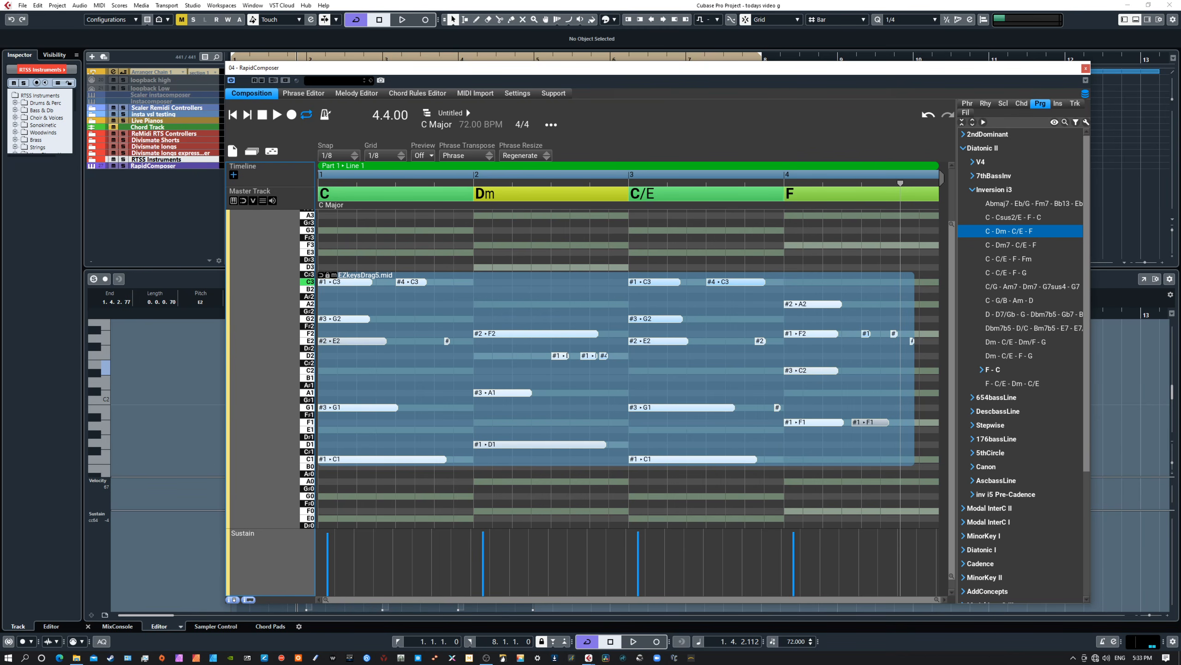
drag(0, 228, 0, 219)
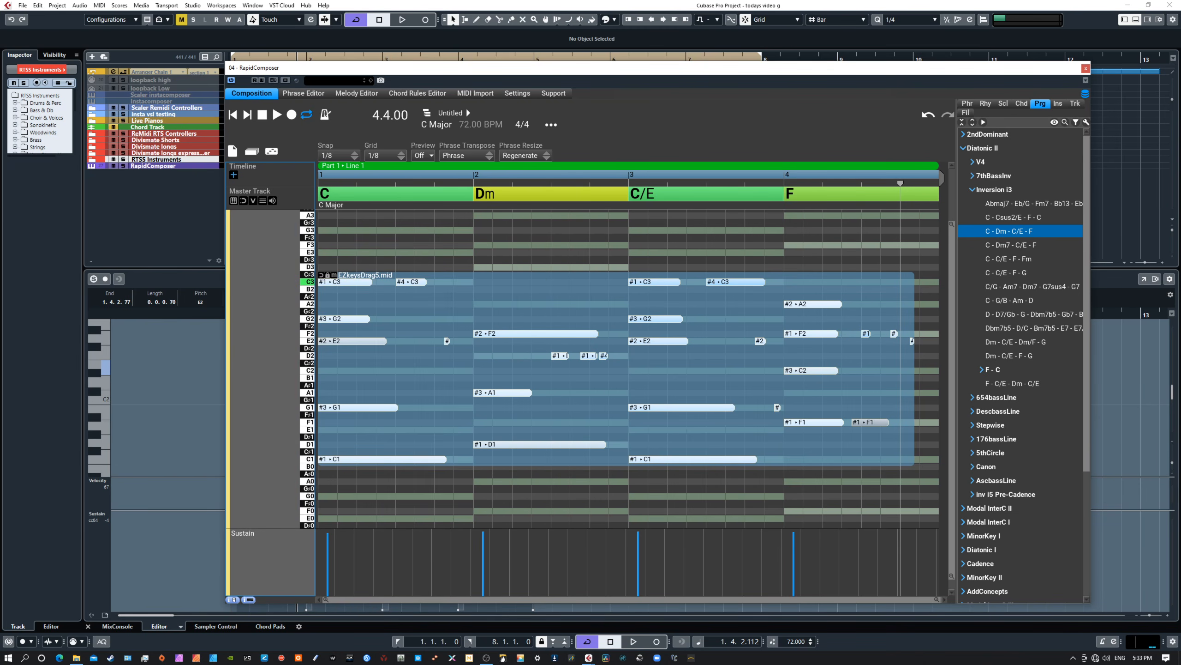
Set the EZkeysDrag5.mid phrase's chord voicing to First Inversion and close the phrase inspector
click(532, 307)
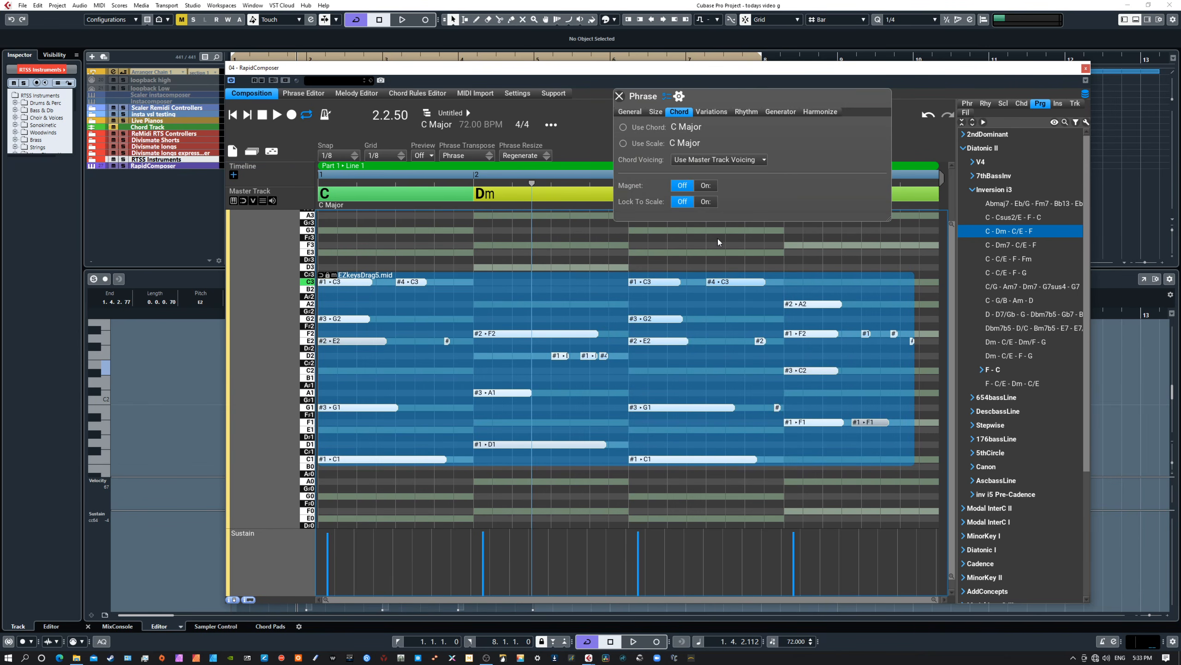
click(700, 166)
click(699, 158)
click(699, 159)
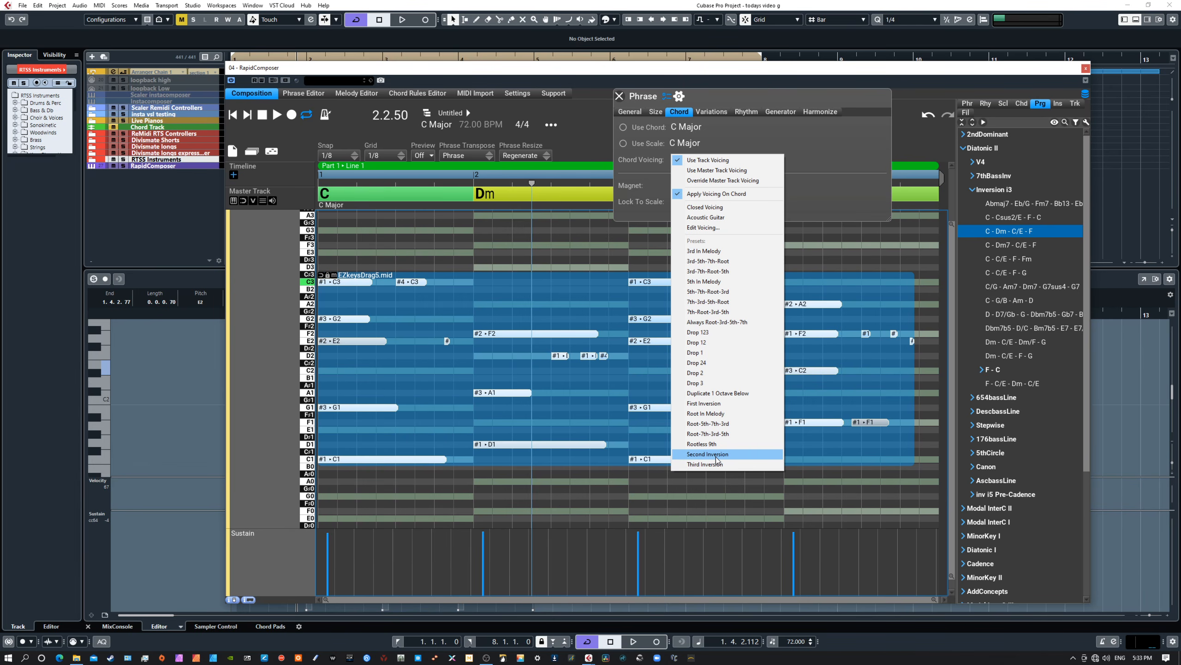
click(705, 405)
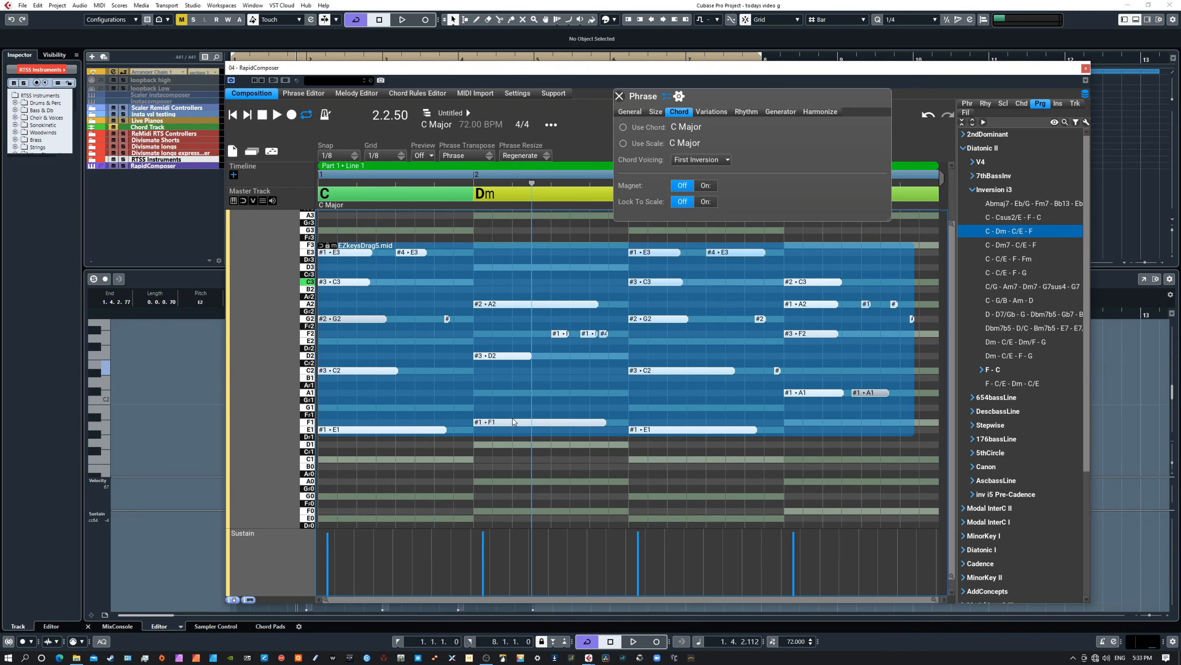
click(619, 96)
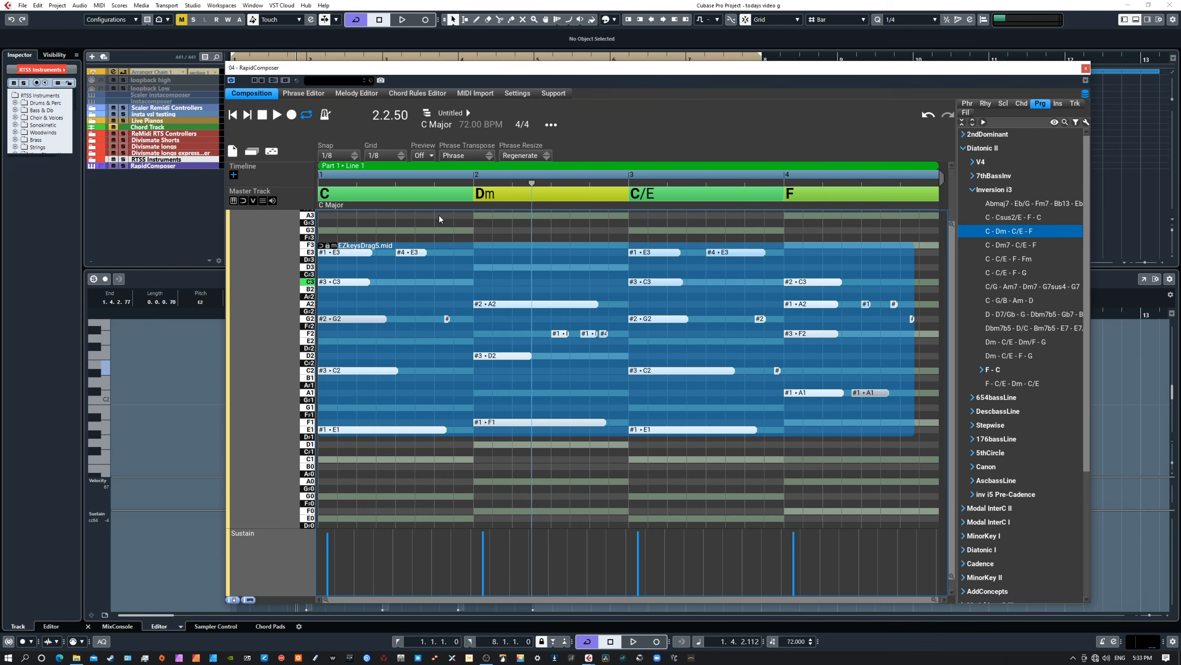
Play the phrase from the beginning with the First Inversion voicing, and stop it
click(233, 117)
click(277, 115)
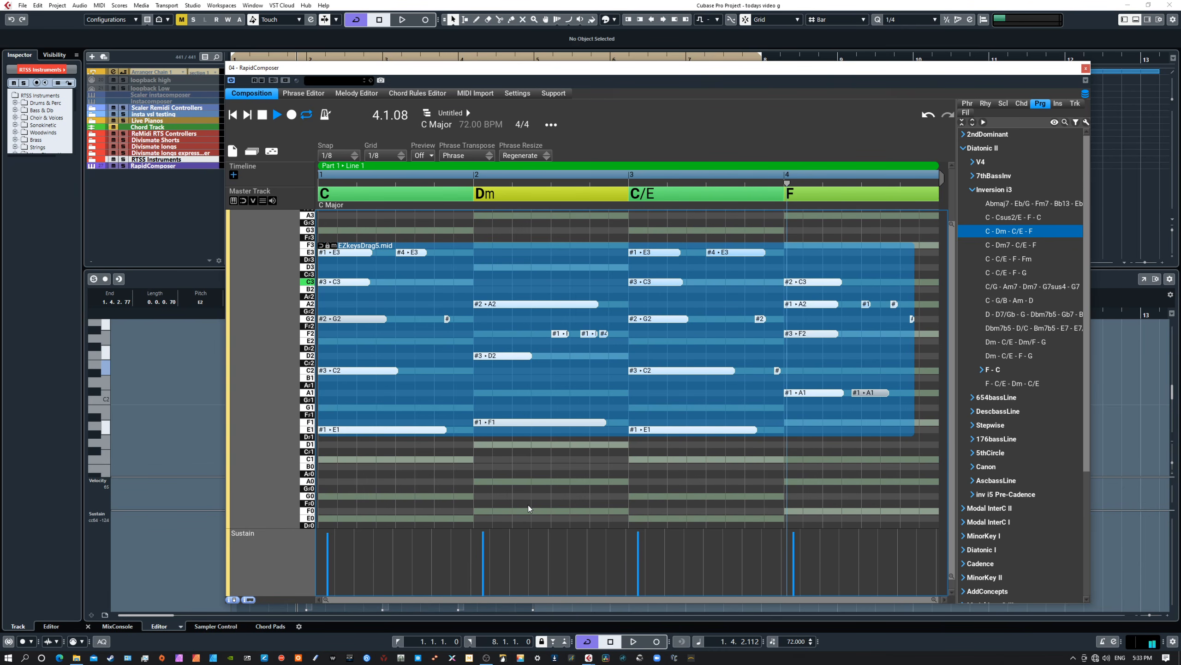
click(263, 115)
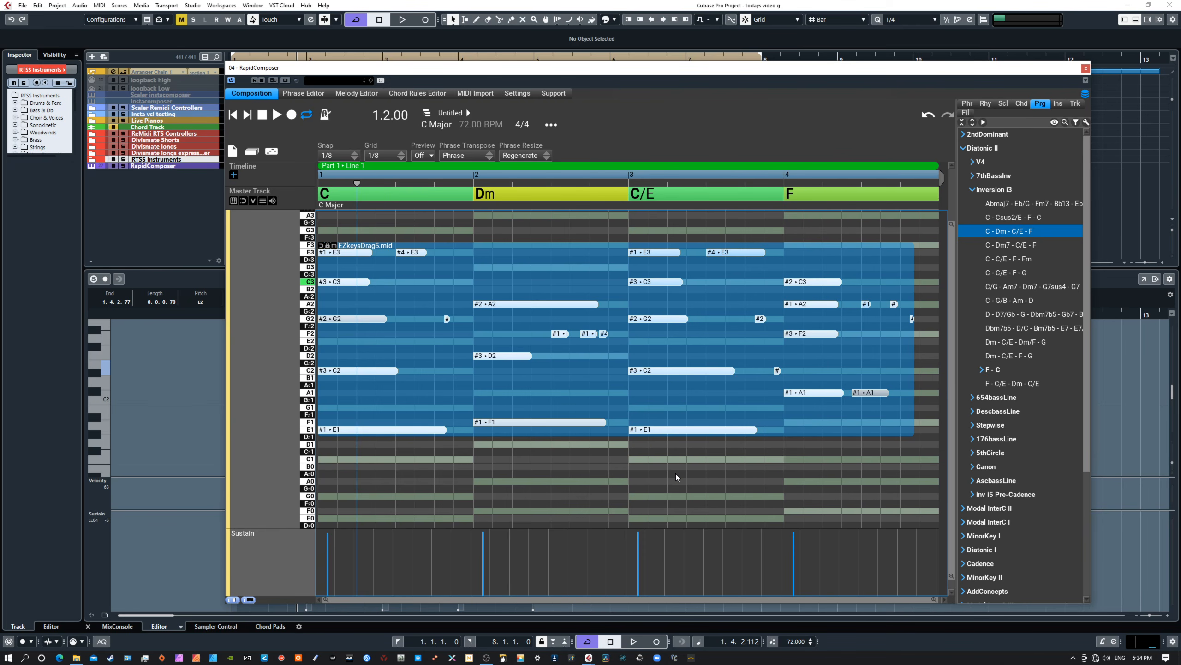
Restore the EZkeysDrag5.mid phrase to absolute notes and choose Scale Note Relative as the mapping for relative-form conversion
double_click(538, 277)
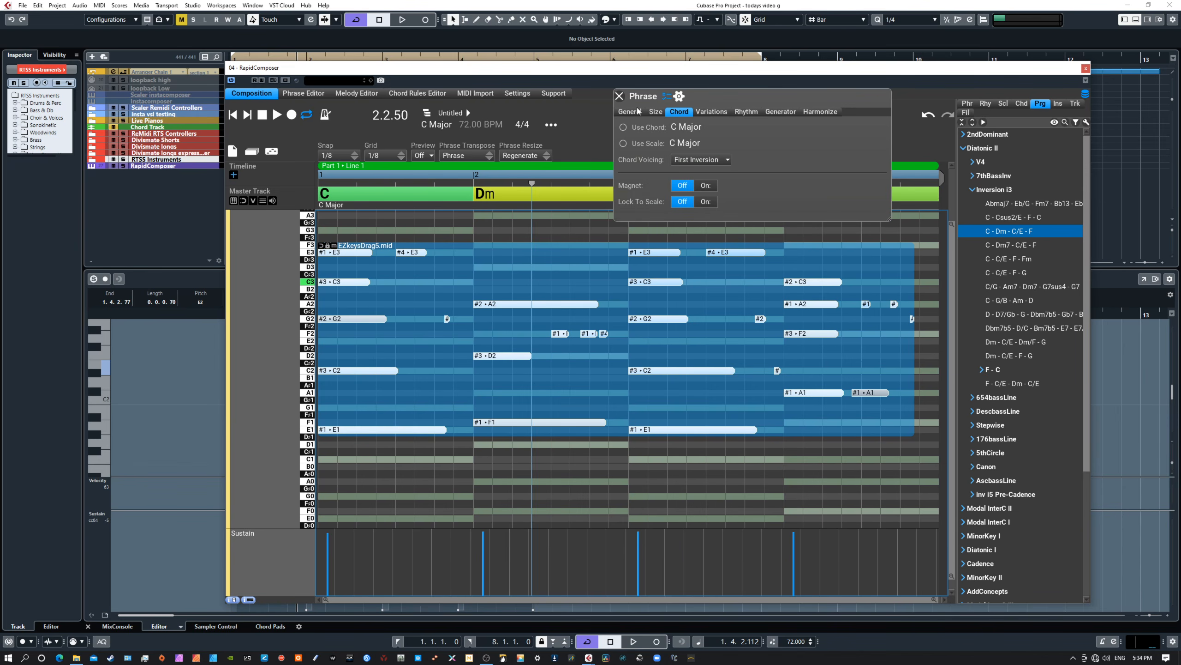
click(681, 97)
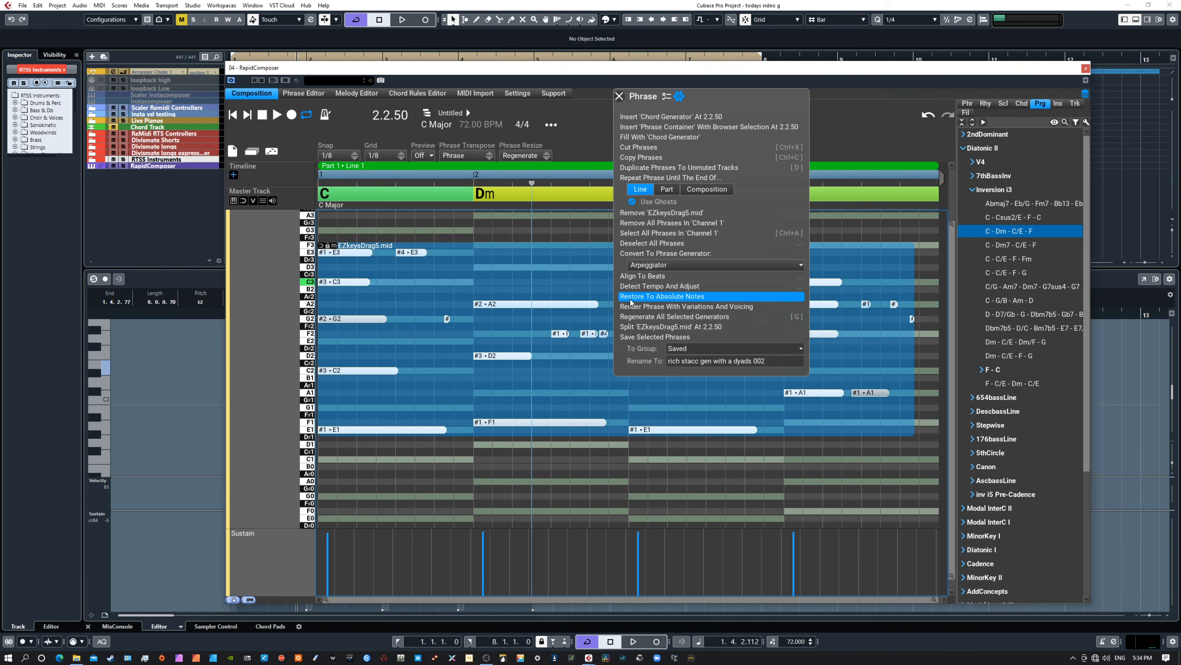
click(663, 297)
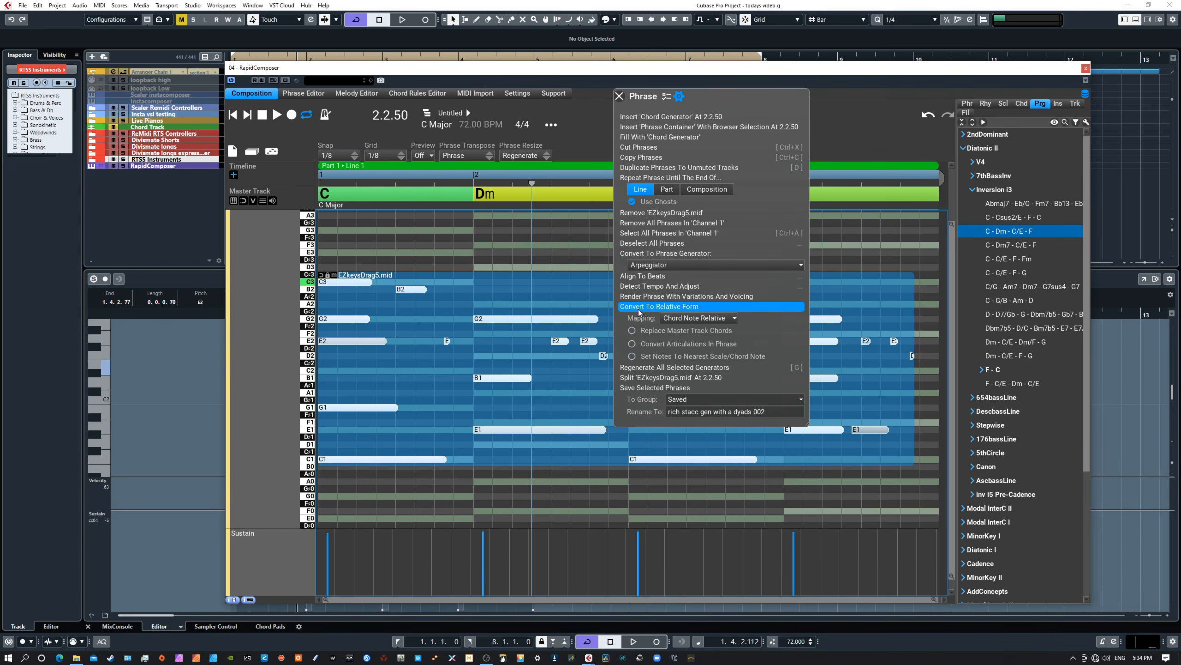
click(678, 321)
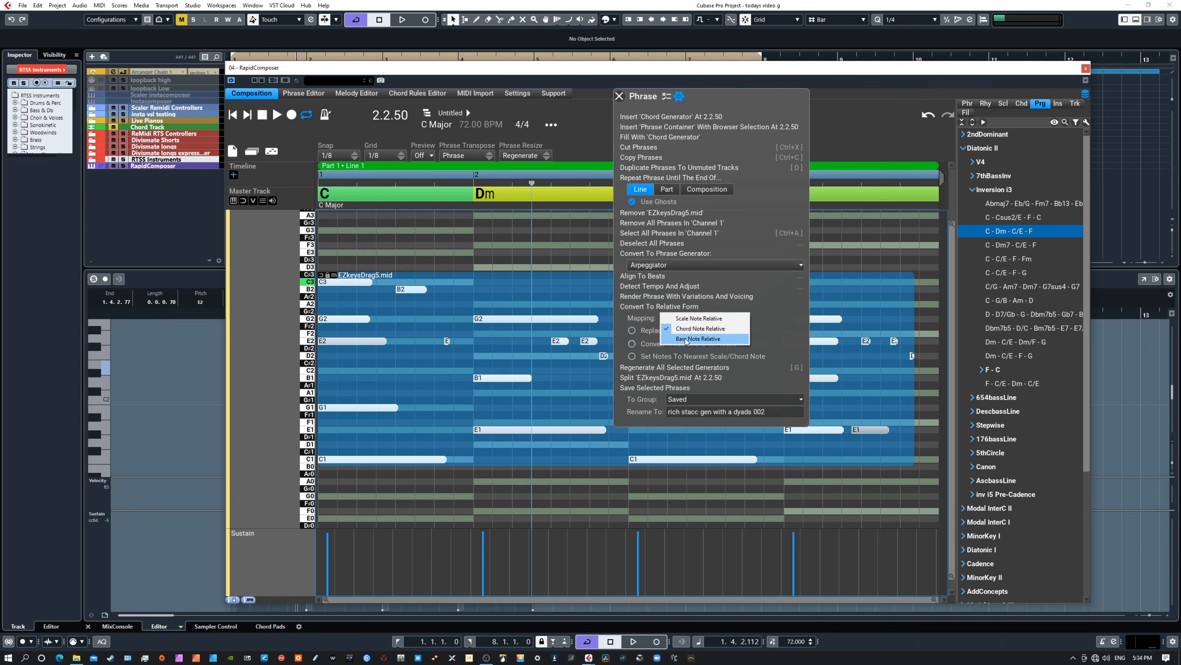
click(696, 318)
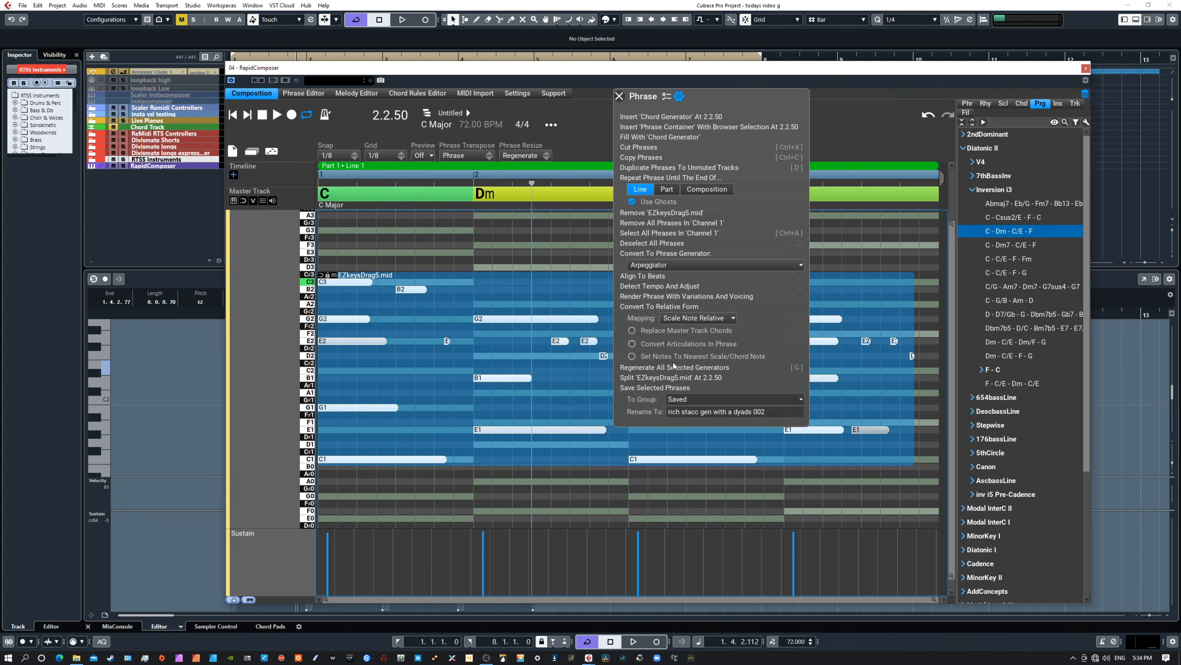
Turn on the phrase's Magnet with Minimize Note Distance From Previous Phrase, and Lock To Scale using nearest scale notes and best chord inversions
click(667, 96)
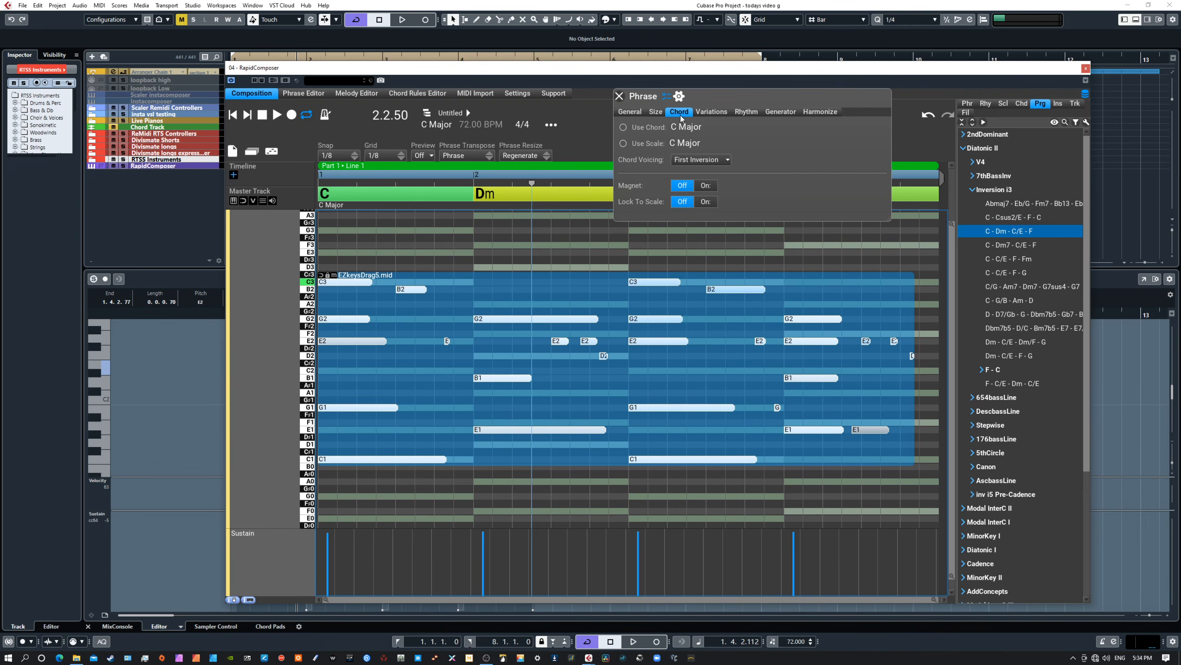
click(698, 160)
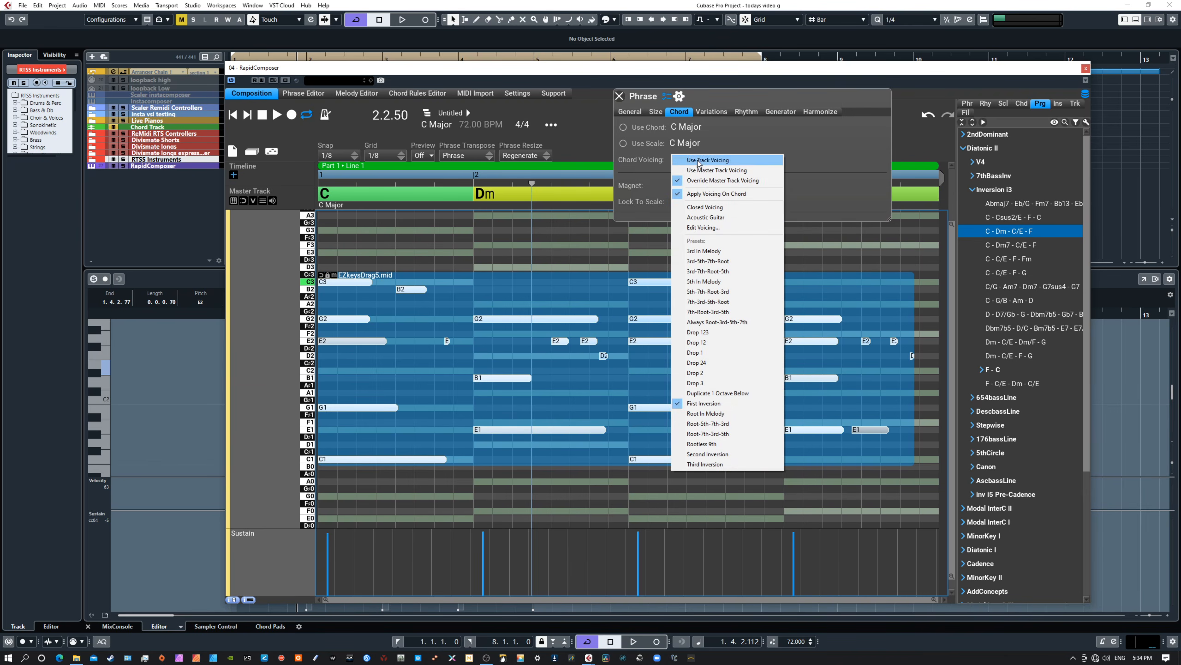
click(807, 156)
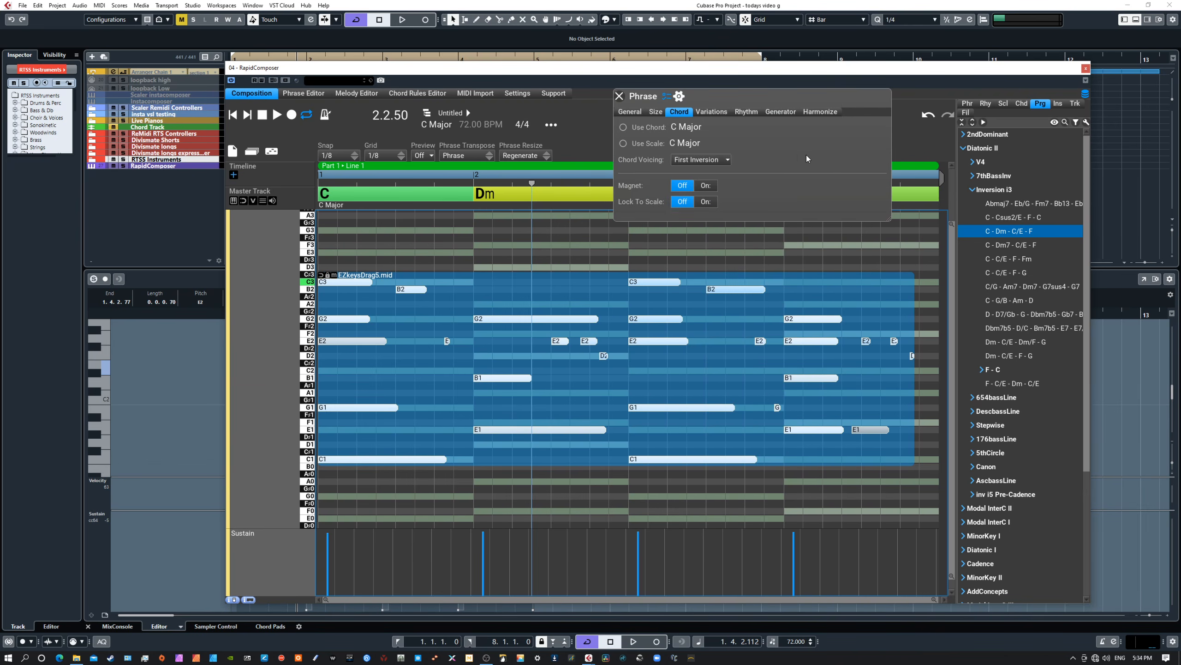
click(704, 186)
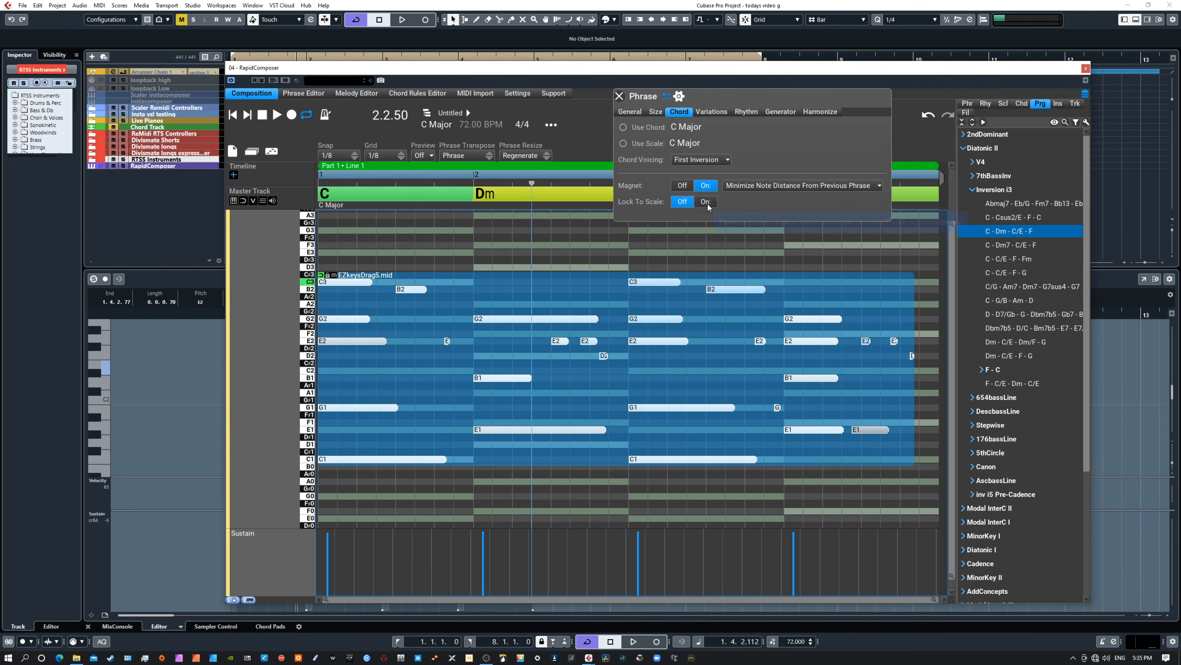
click(707, 204)
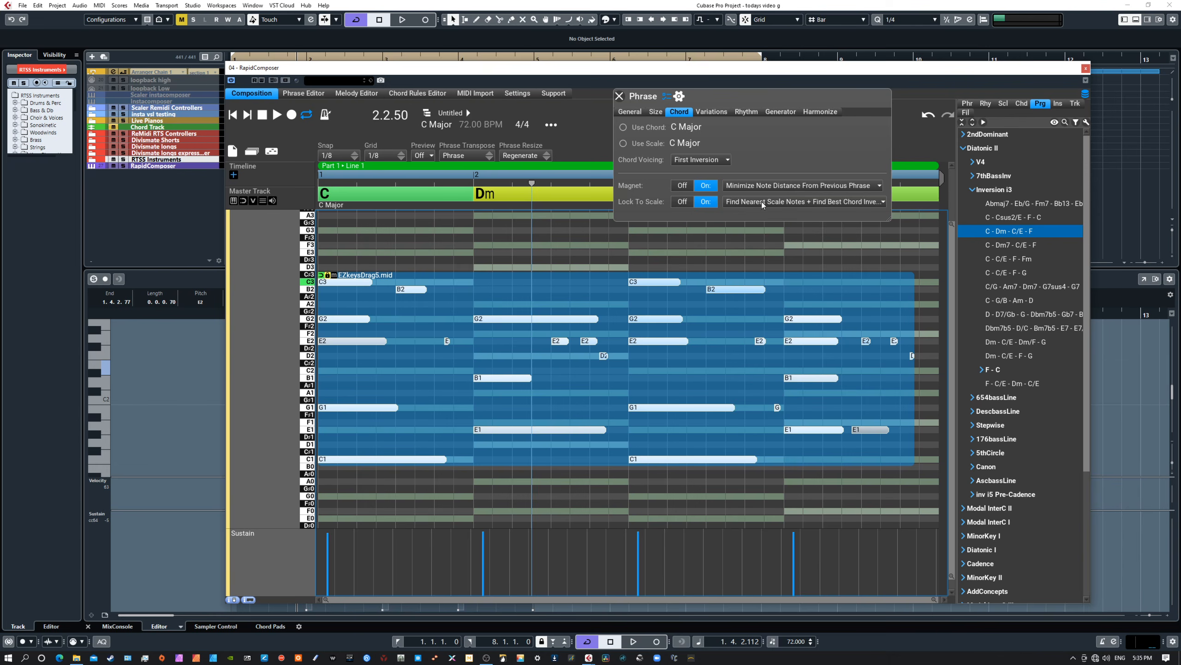
click(749, 186)
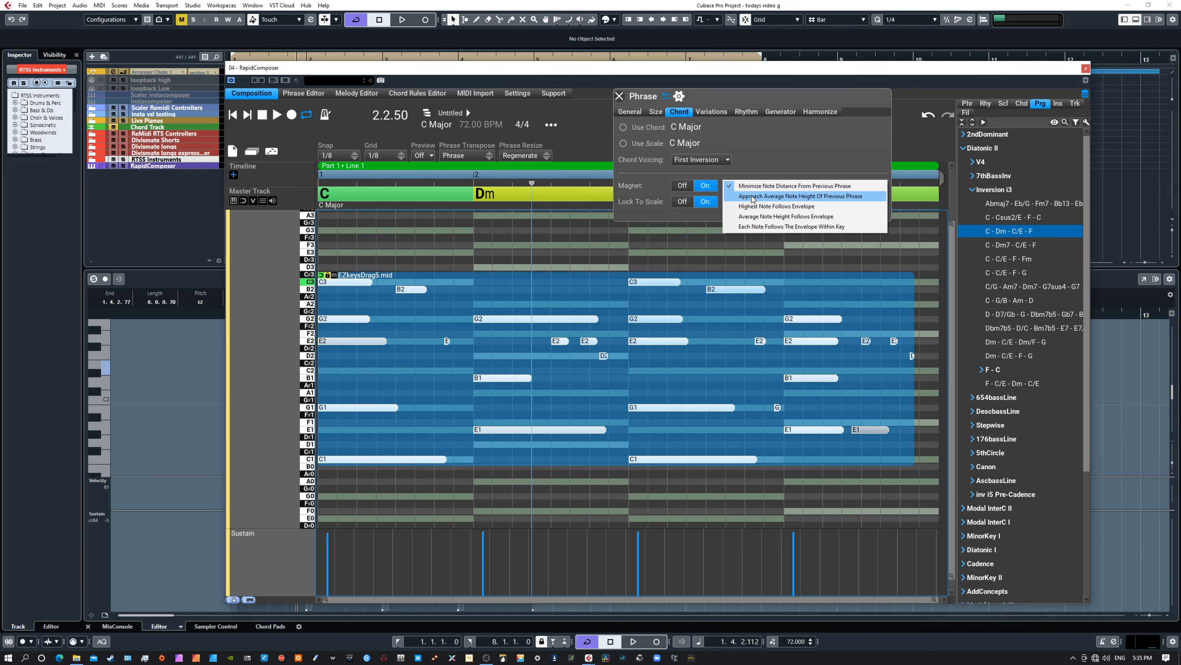
click(707, 202)
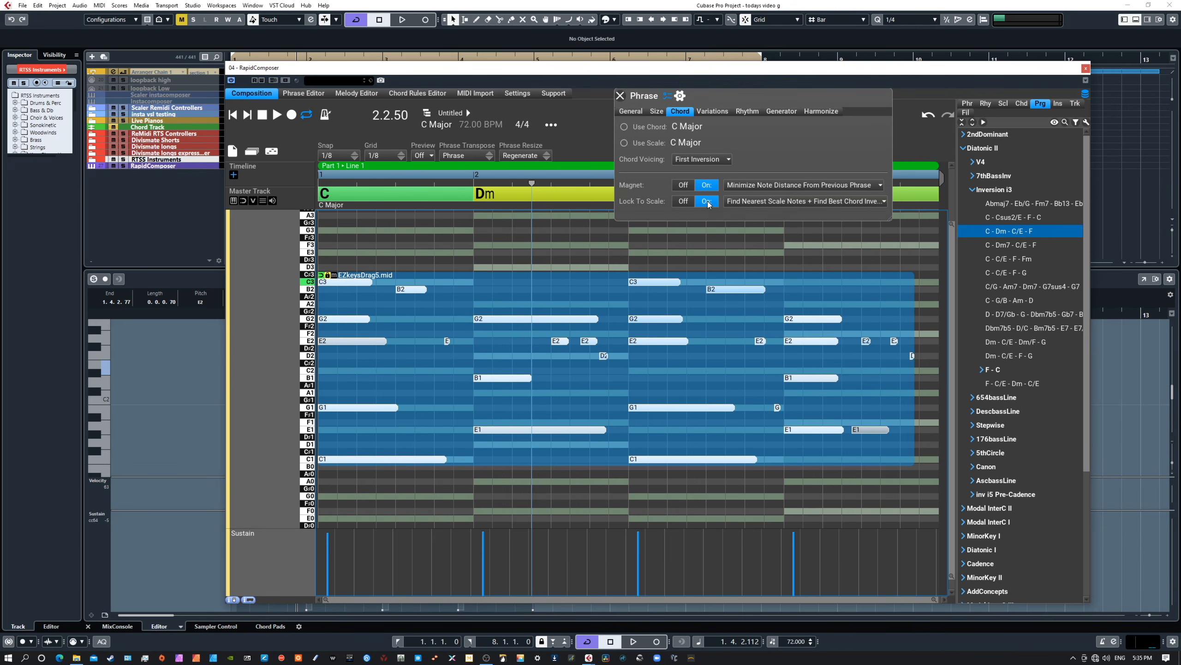
click(739, 204)
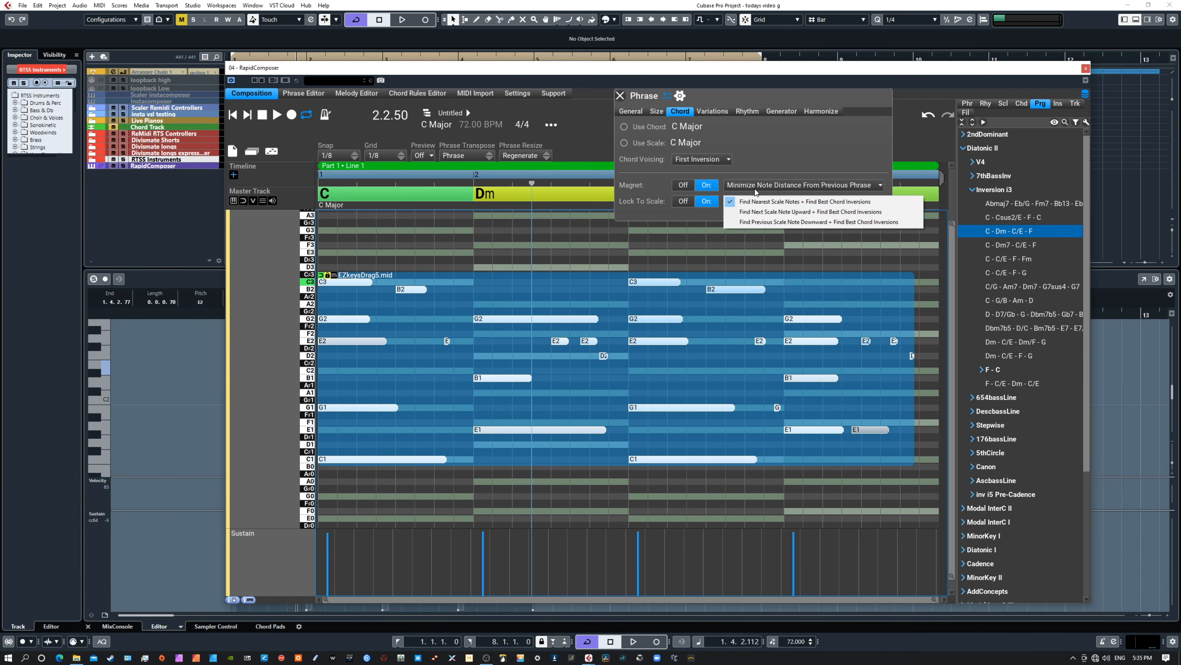
click(785, 199)
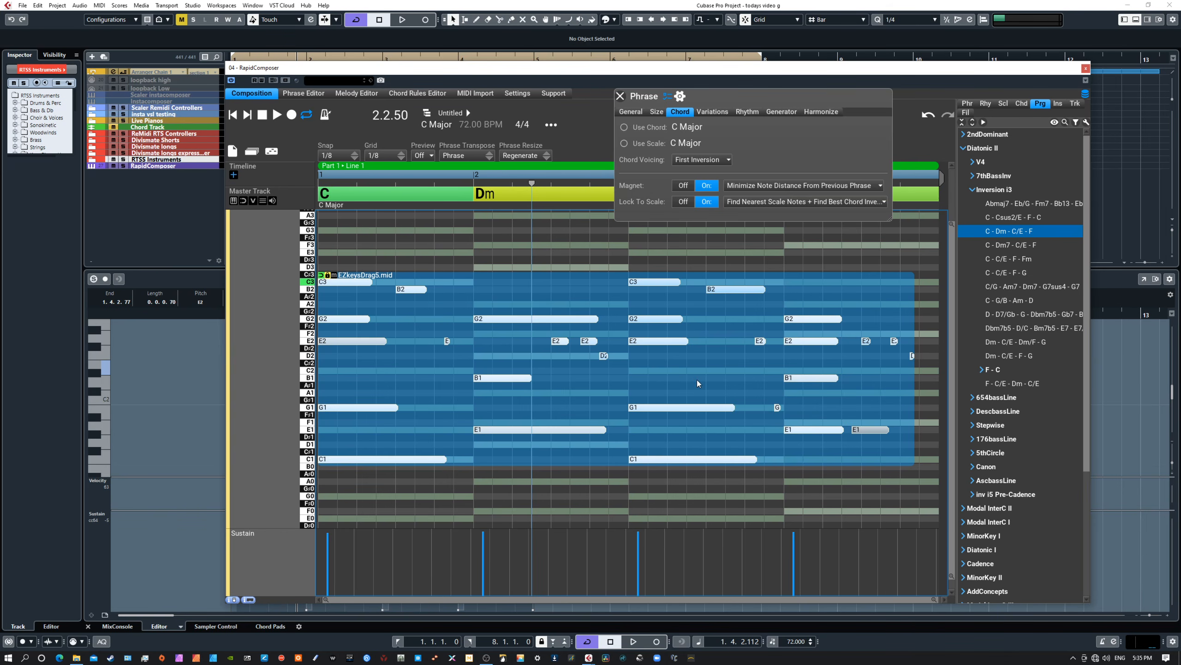
Look through the variation types available for the phrase without adding any, and close the phrase inspector
click(717, 112)
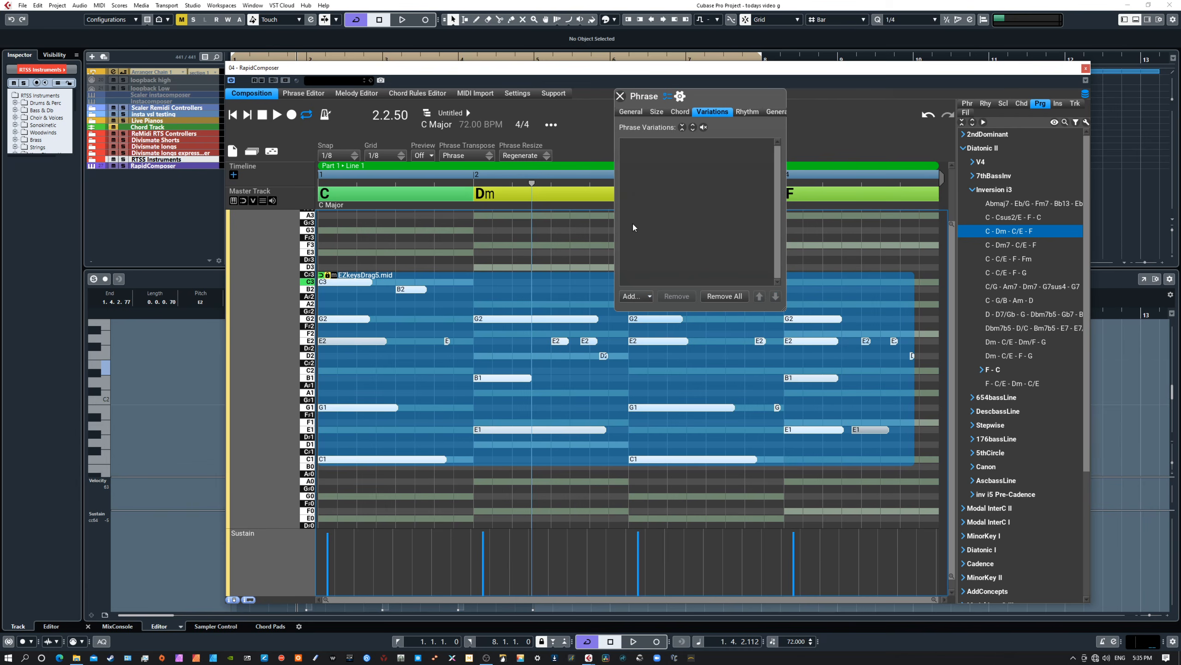
click(637, 296)
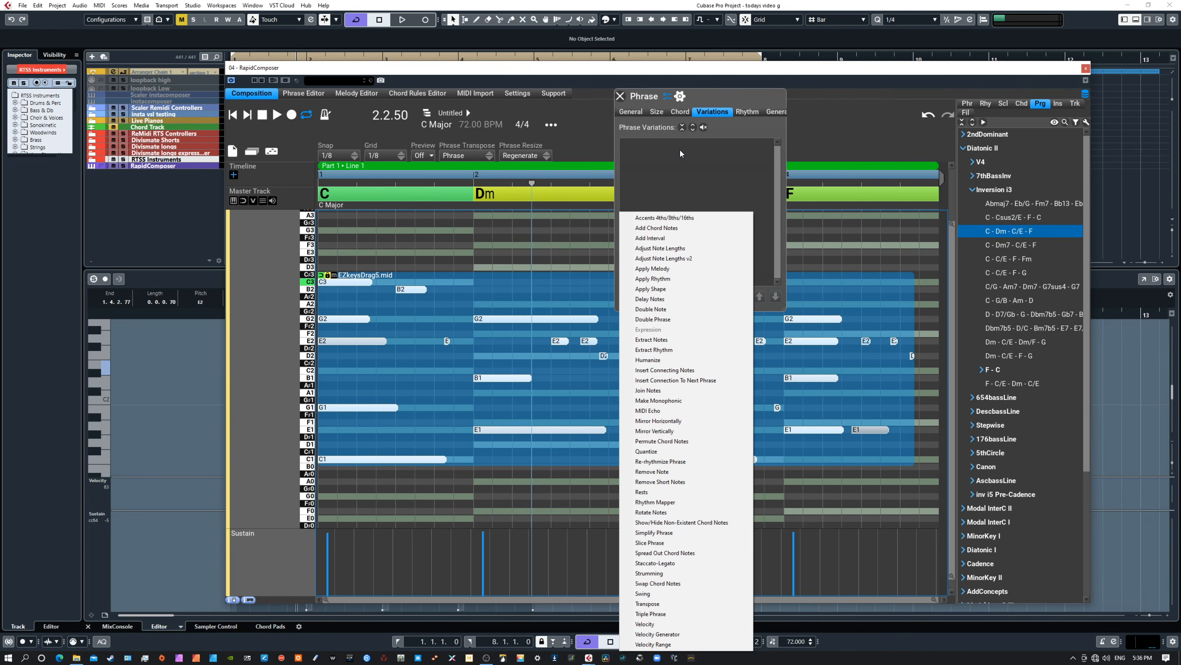
click(710, 92)
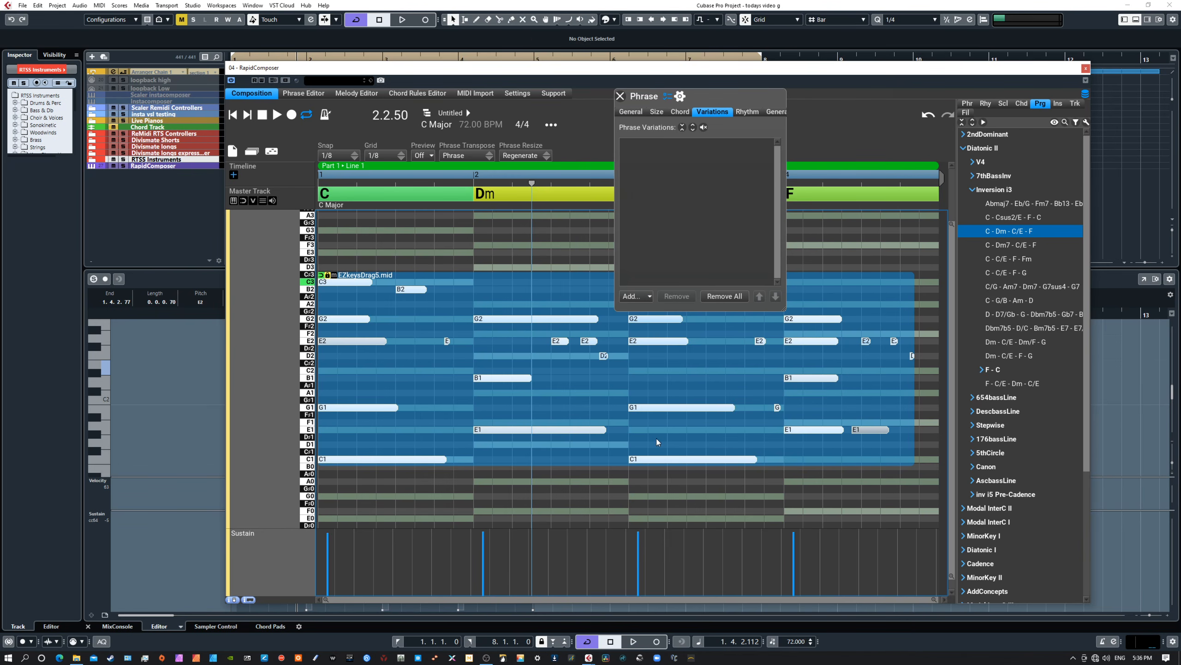
click(621, 96)
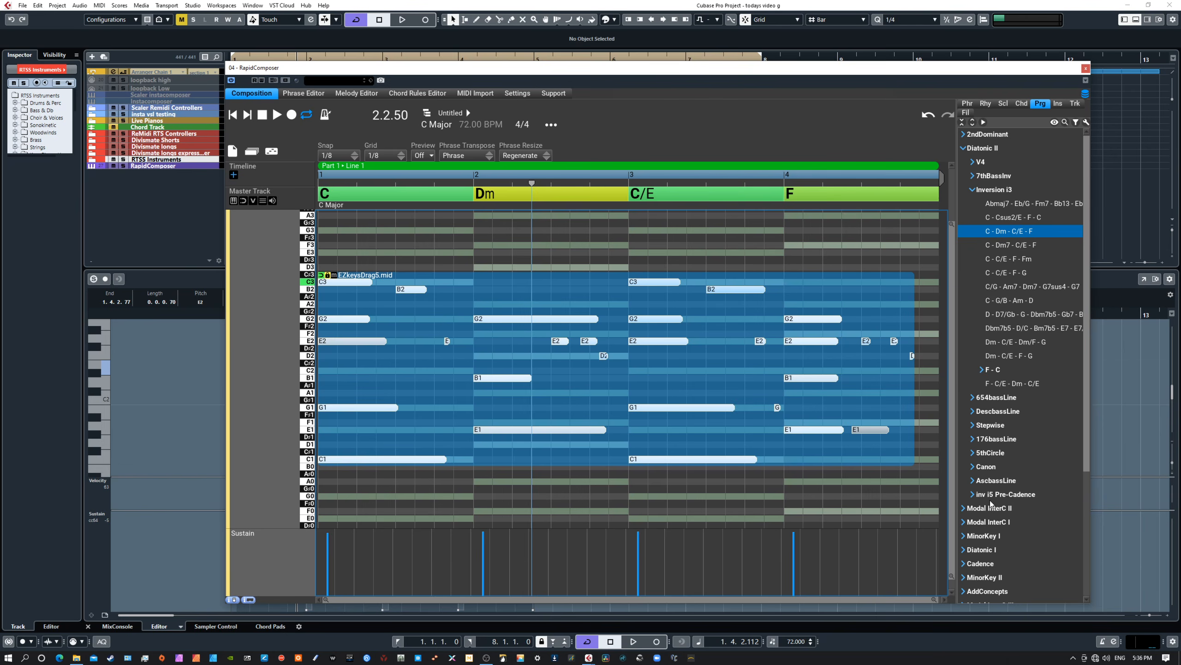
Reopen the EZkeysDrag5.mid phrase's actions and set the relative-form conversion mapping to Chord Note Relative
double_click(441, 303)
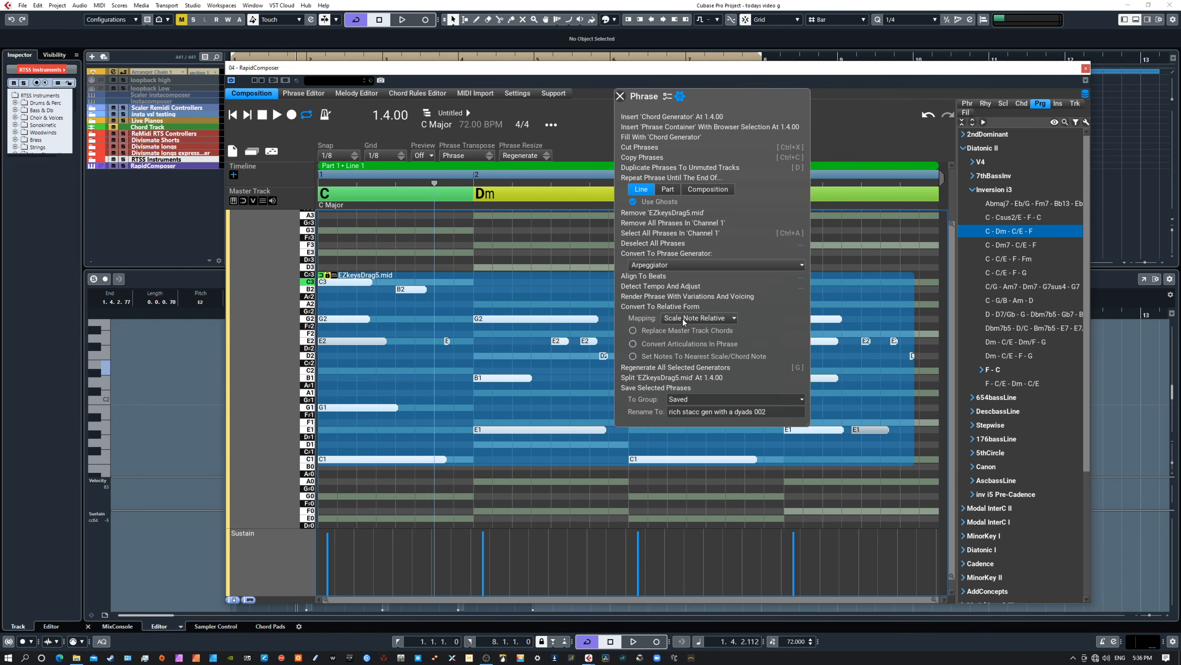
click(687, 318)
click(693, 330)
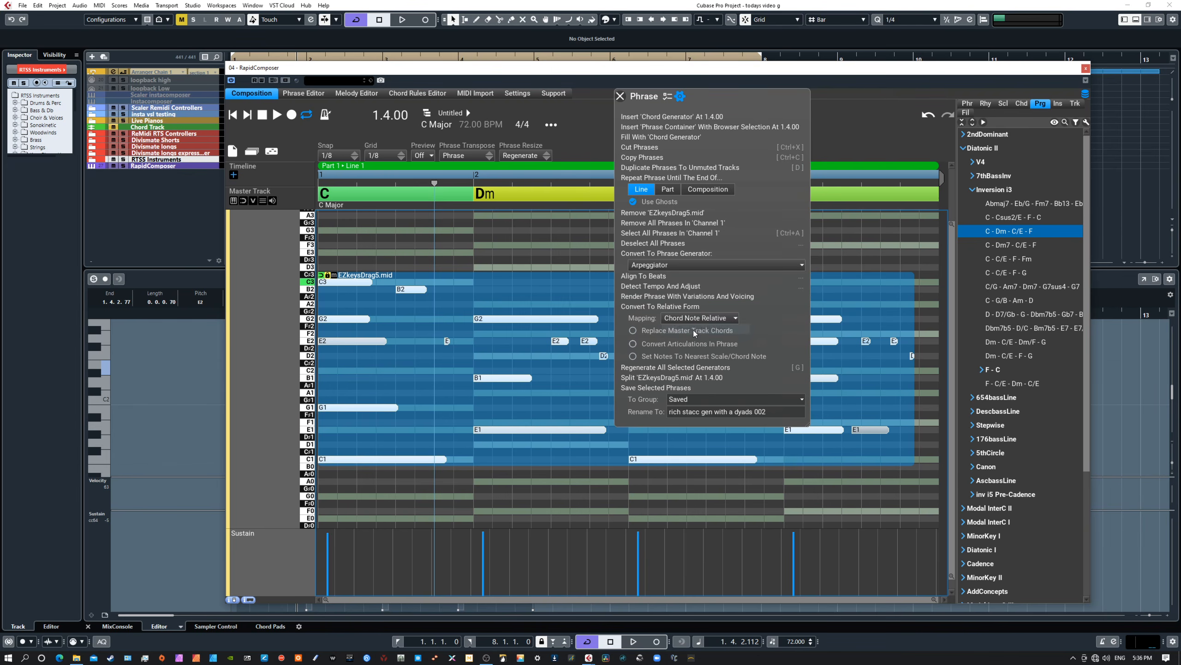